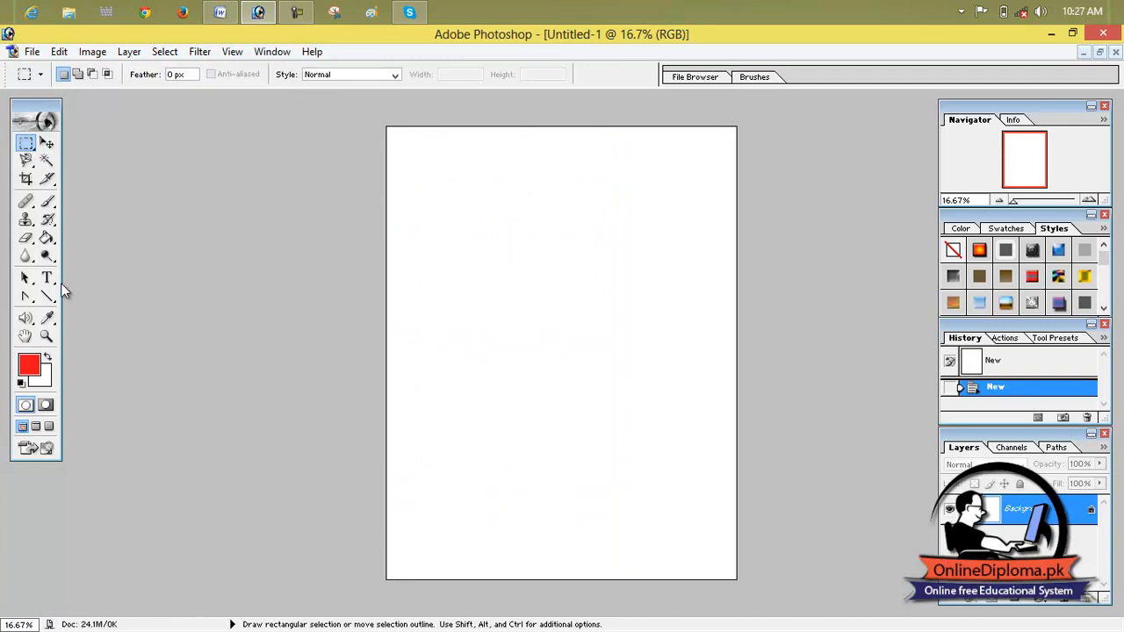
Draw a large paragraph text box across the page with the Type tool and enter "ms offic is the application"
{"action": "left_click", "coordinate": [55, 282]}
{"action": "left_click", "coordinate": [92, 277]}
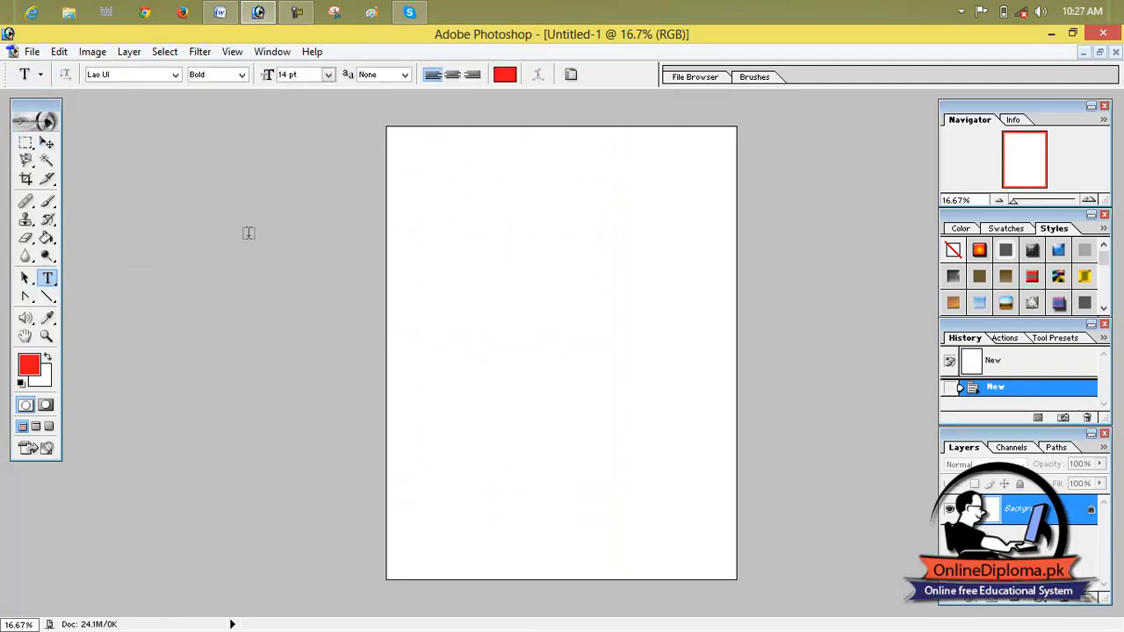
{"action": "left_click_drag", "start_coordinate": [417, 180], "coordinate": [706, 467]}
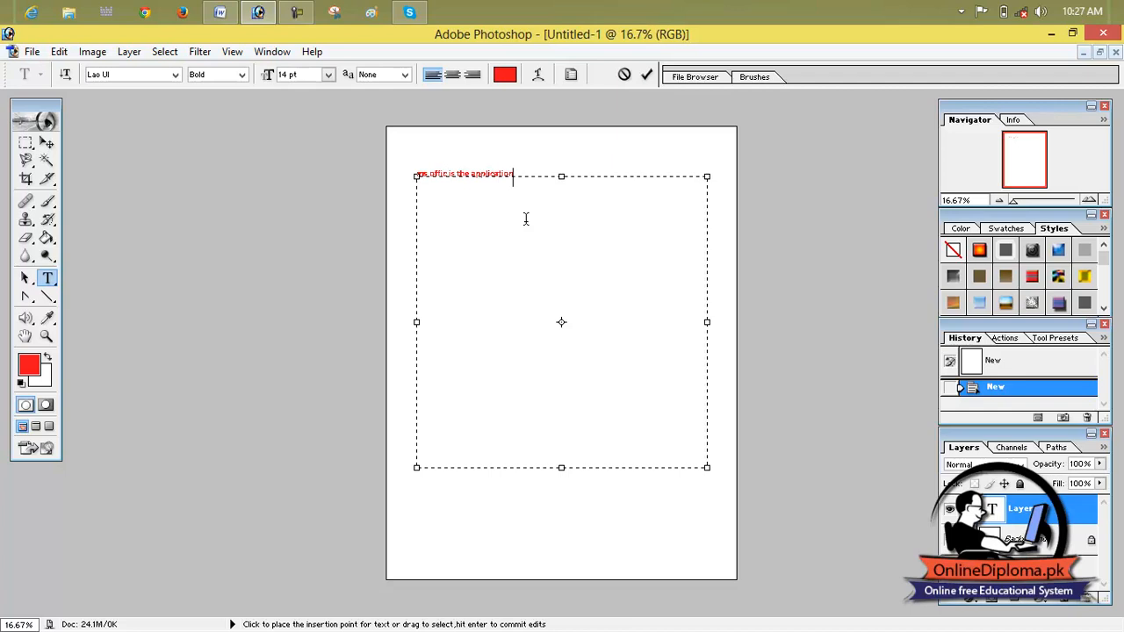
Replace the sentence in the text box with "photo shop is the graphic designing tool"
{"action": "key", "text": "BackSpace"}
{"action": "key", "text": "BackSpace"}
{"action": "key", "text": "BackSpace"}
{"action": "key", "text": "BackSpace"}
{"action": "key", "text": "BackSpace"}
{"action": "key", "text": "BackSpace"}
{"action": "key", "text": "BackSpace"}
{"action": "key", "text": "BackSpace"}
{"action": "key", "text": "BackSpace"}
{"action": "key", "text": "BackSpace"}
{"action": "key", "text": "BackSpace"}
{"action": "key", "text": "BackSpace"}
{"action": "key", "text": "BackSpace"}
{"action": "key", "text": "BackSpace"}
{"action": "key", "text": "BackSpace"}
{"action": "key", "text": "BackSpace"}
{"action": "key", "text": "BackSpace"}
{"action": "key", "text": "BackSpace"}
{"action": "key", "text": "BackSpace"}
{"action": "key", "text": "BackSpace"}
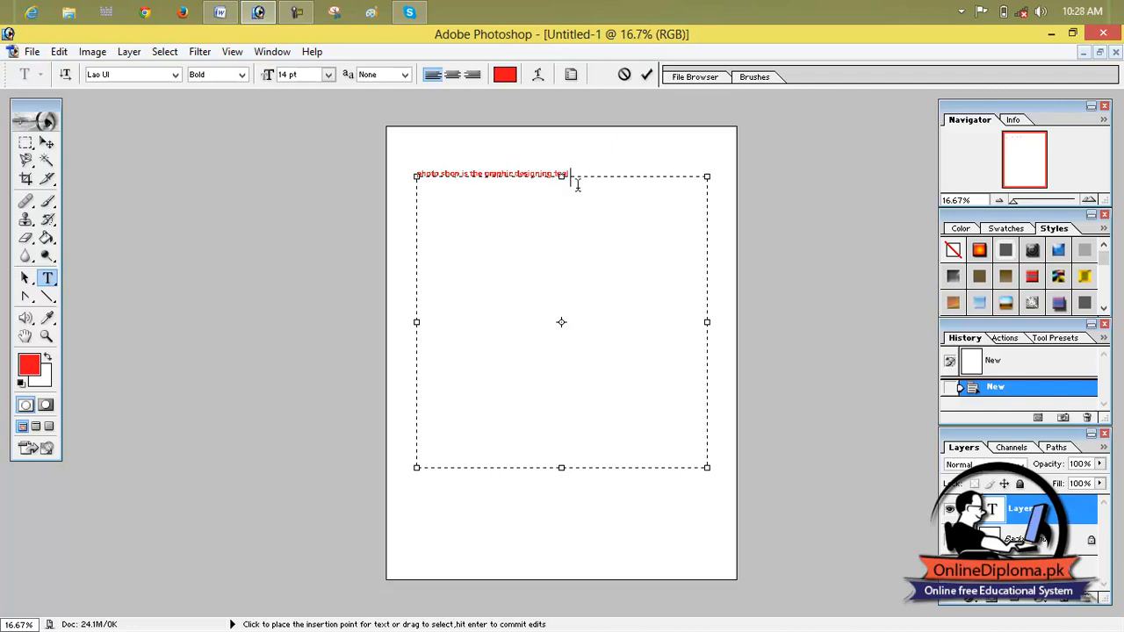
Copy the sentence and paste it repeatedly after itself to build a paragraph of about twelve lines
{"action": "left_click_drag", "start_coordinate": [579, 190], "coordinate": [389, 179]}
{"action": "key", "text": "ctrl+c"}
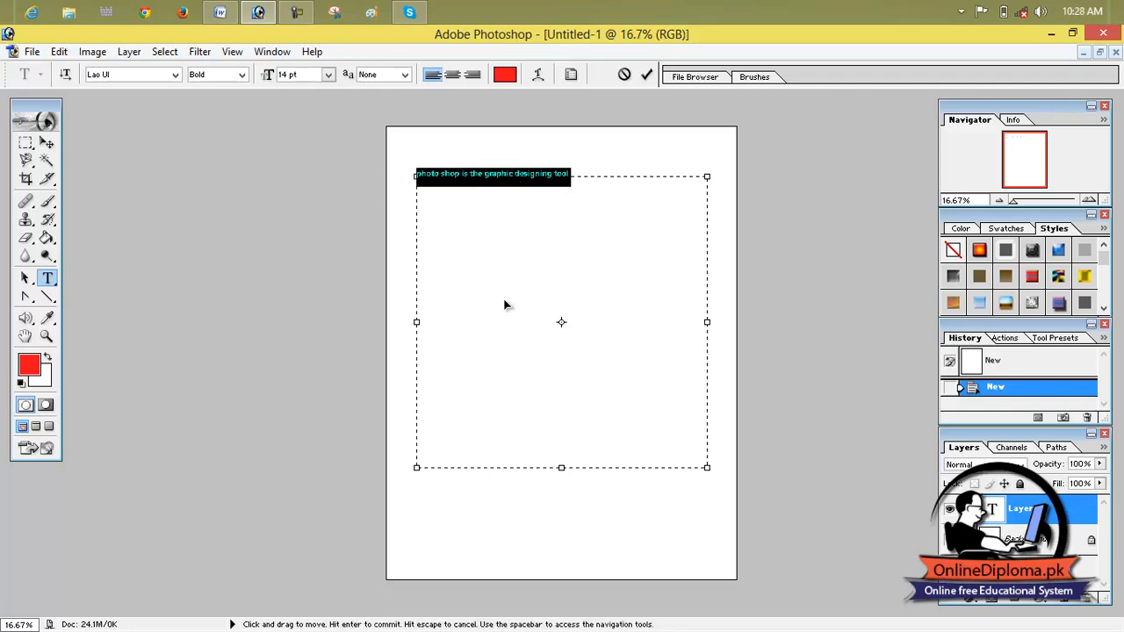
{"action": "left_click", "coordinate": [571, 174]}
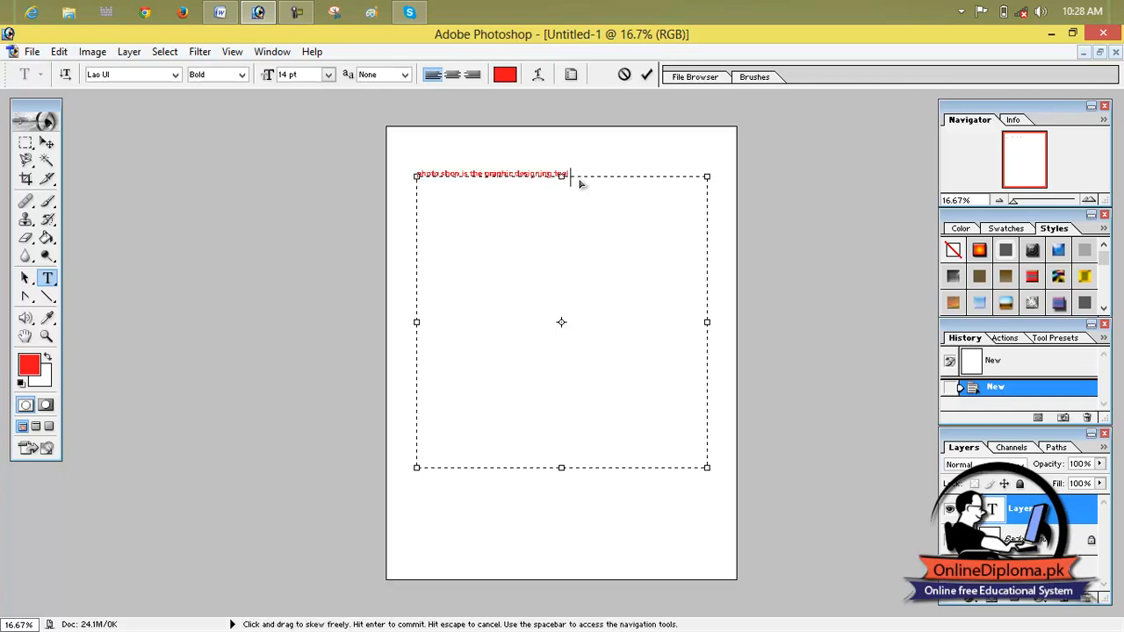
{"action": "key", "text": "ctrl+v"}
{"action": "key", "text": "ctrl+v"}
{"action": "key", "text": "ctrl+v"}
{"action": "key", "text": "ctrl+v"}
{"action": "key", "text": "ctrl+v"}
{"action": "key", "text": "ctrl+v"}
{"action": "key", "text": "ctrl+v"}
{"action": "key", "text": "ctrl+v"}
{"action": "key", "text": "ctrl+v"}
{"action": "key", "text": "ctrl+v"}
{"action": "key", "text": "ctrl+v"}
{"action": "key", "text": "ctrl+v"}
{"action": "key", "text": "ctrl+v"}
{"action": "key", "text": "ctrl+v"}
{"action": "key", "text": "ctrl+v"}
{"action": "key", "text": "ctrl+v"}
{"action": "key", "text": "ctrl+v"}
{"action": "key", "text": "ctrl+v"}
{"action": "key", "text": "ctrl+v"}
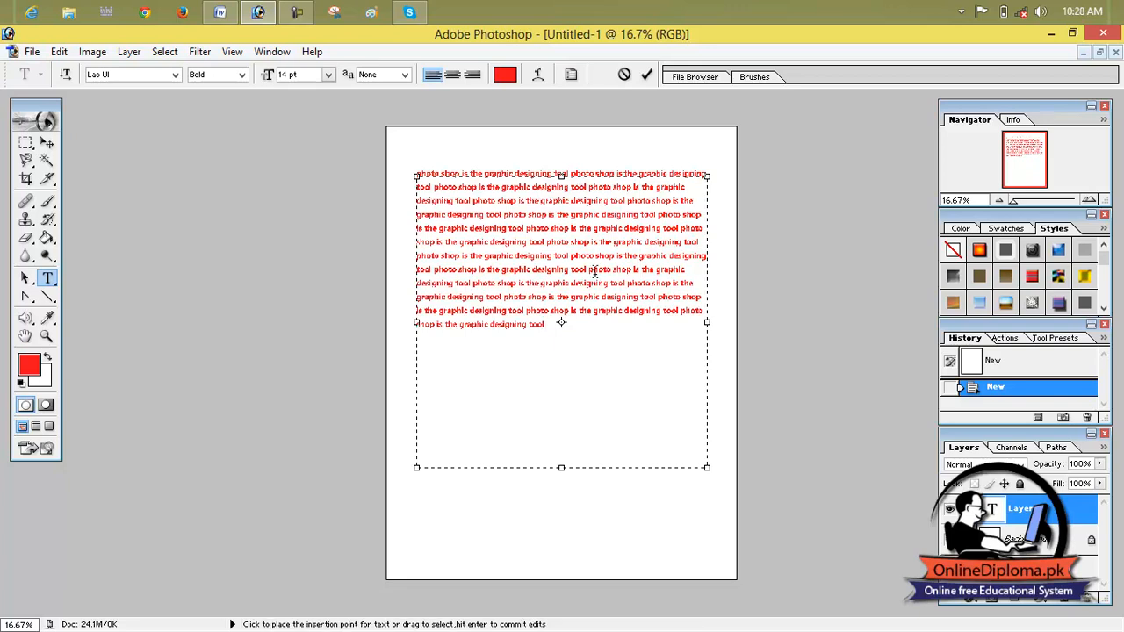
Set the font size of the whole paragraph to 30 pt
{"action": "left_click_drag", "start_coordinate": [549, 325], "coordinate": [416, 173]}
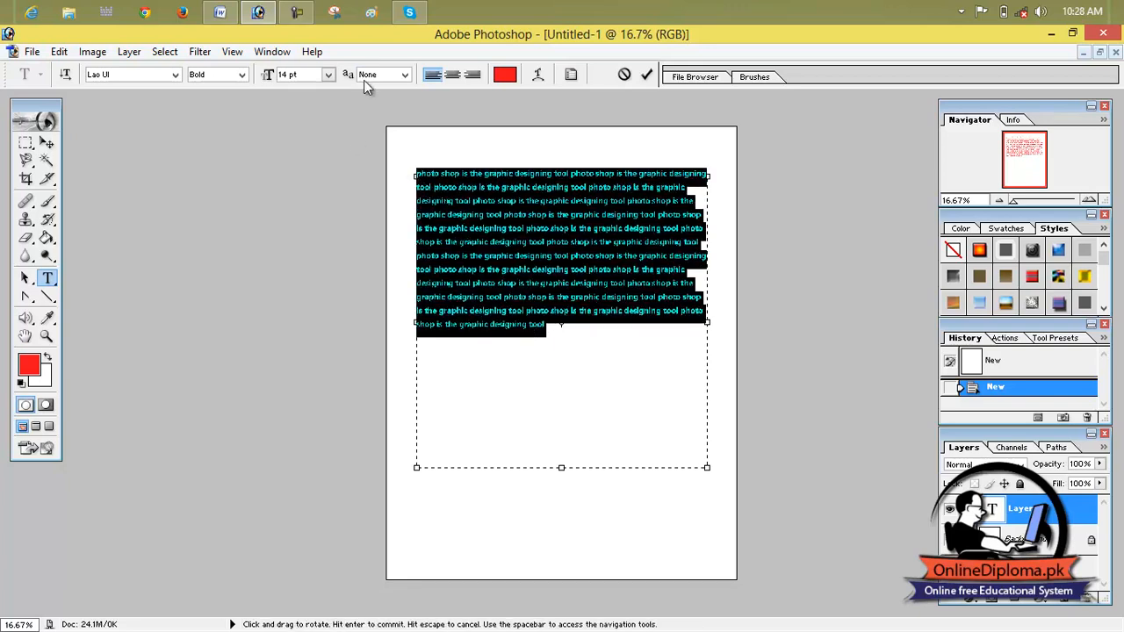
{"action": "left_click", "coordinate": [328, 75]}
{"action": "left_click", "coordinate": [337, 282]}
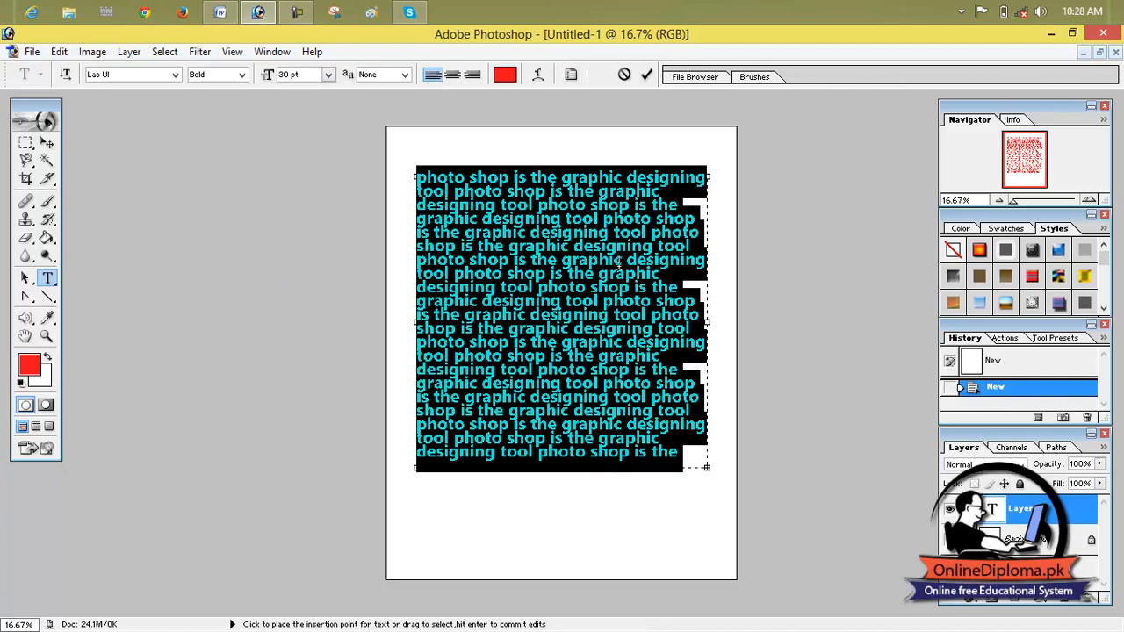
Enlarge the text box to the page's right edge, near its bottom edge and close to its left edge
{"action": "left_click", "coordinate": [705, 314]}
{"action": "left_click_drag", "start_coordinate": [707, 322], "coordinate": [736, 321]}
{"action": "left_click_drag", "start_coordinate": [576, 467], "coordinate": [571, 532]}
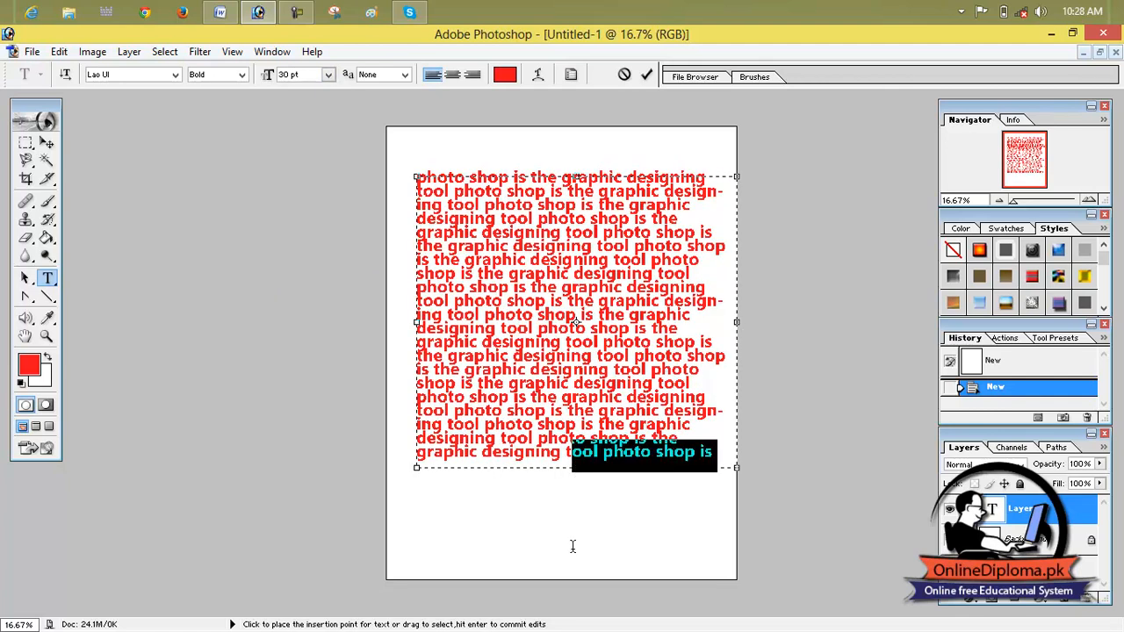
{"action": "left_click", "coordinate": [573, 467]}
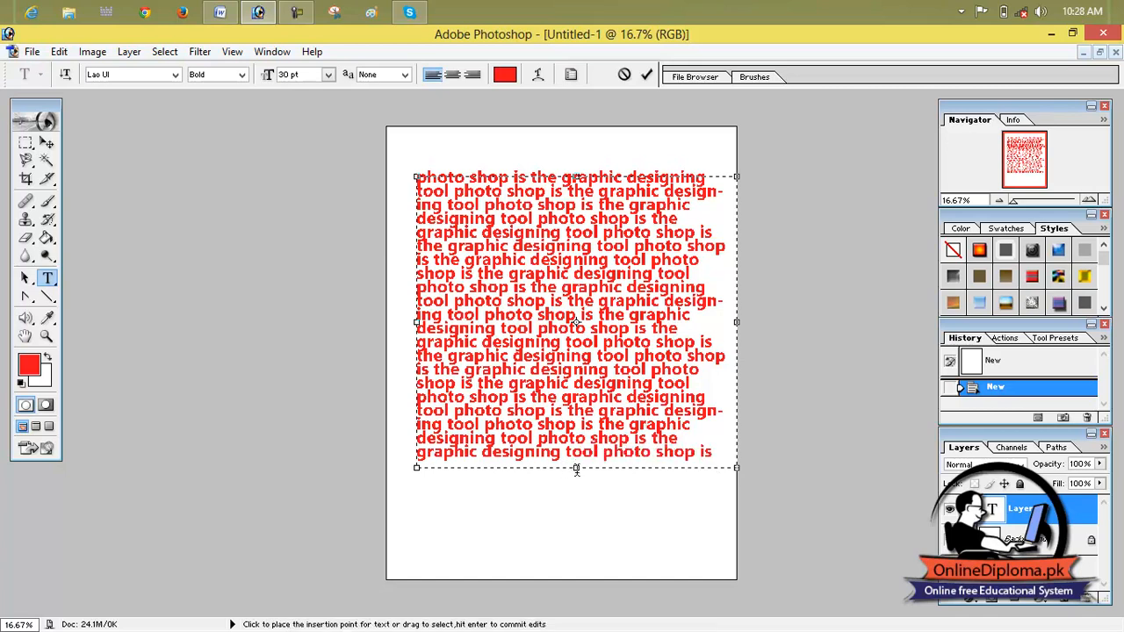
{"action": "left_click_drag", "start_coordinate": [576, 467], "coordinate": [572, 557]}
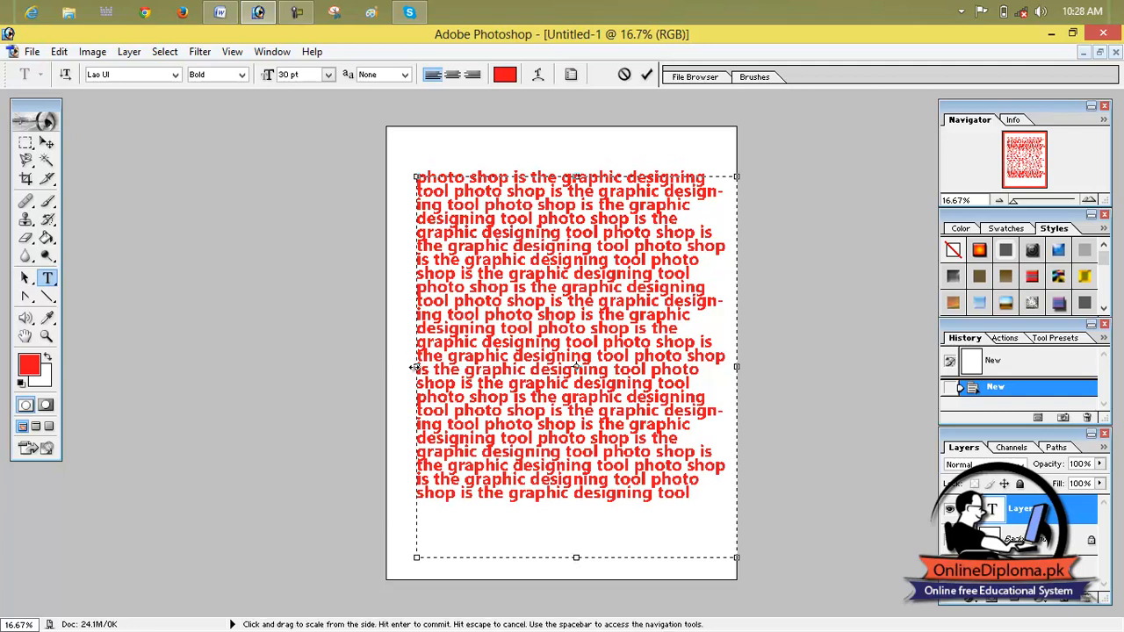
{"action": "left_click_drag", "start_coordinate": [413, 367], "coordinate": [396, 368]}
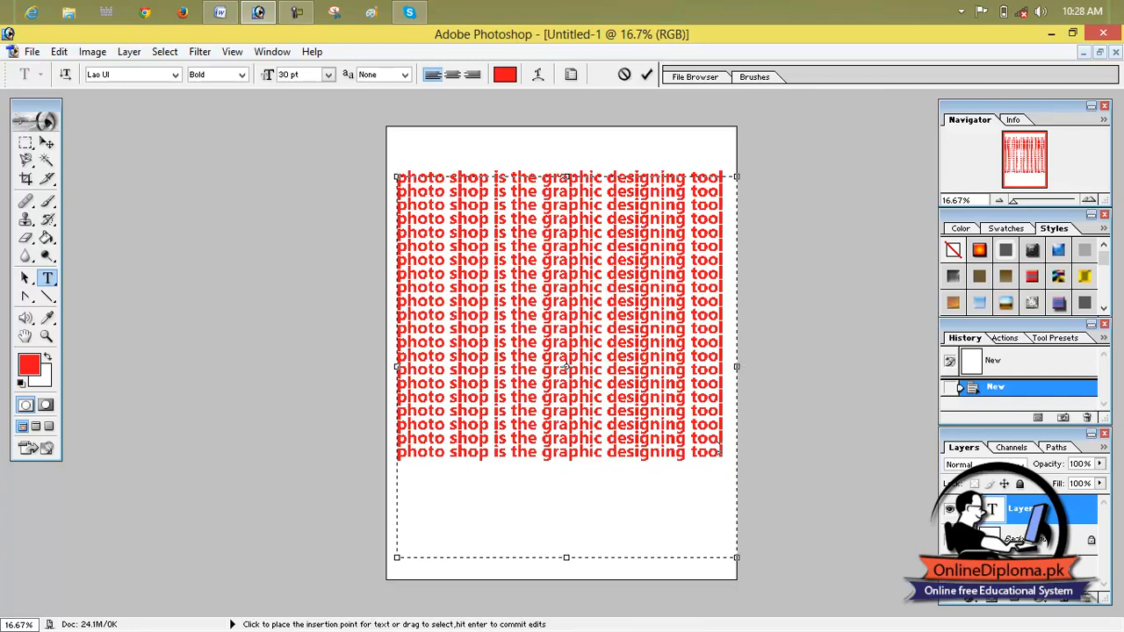
Set the selected paragraph text to 24 pt and extend the text box slightly past the page's right edge
{"action": "left_click_drag", "start_coordinate": [726, 454], "coordinate": [372, 181]}
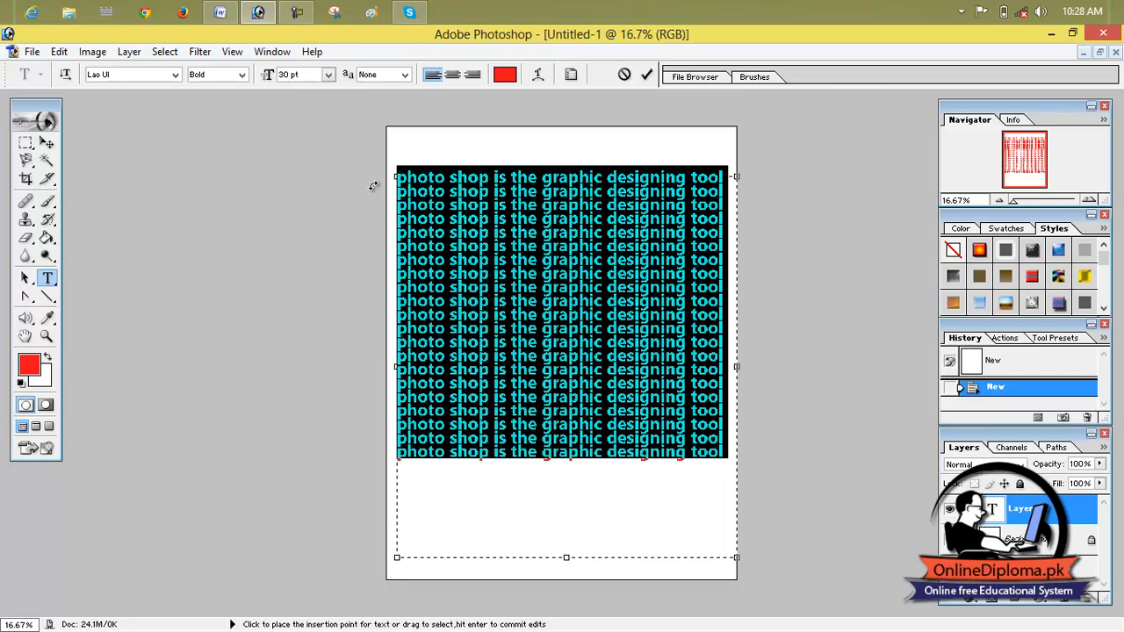
{"action": "left_click", "coordinate": [329, 76]}
{"action": "left_click", "coordinate": [317, 262]}
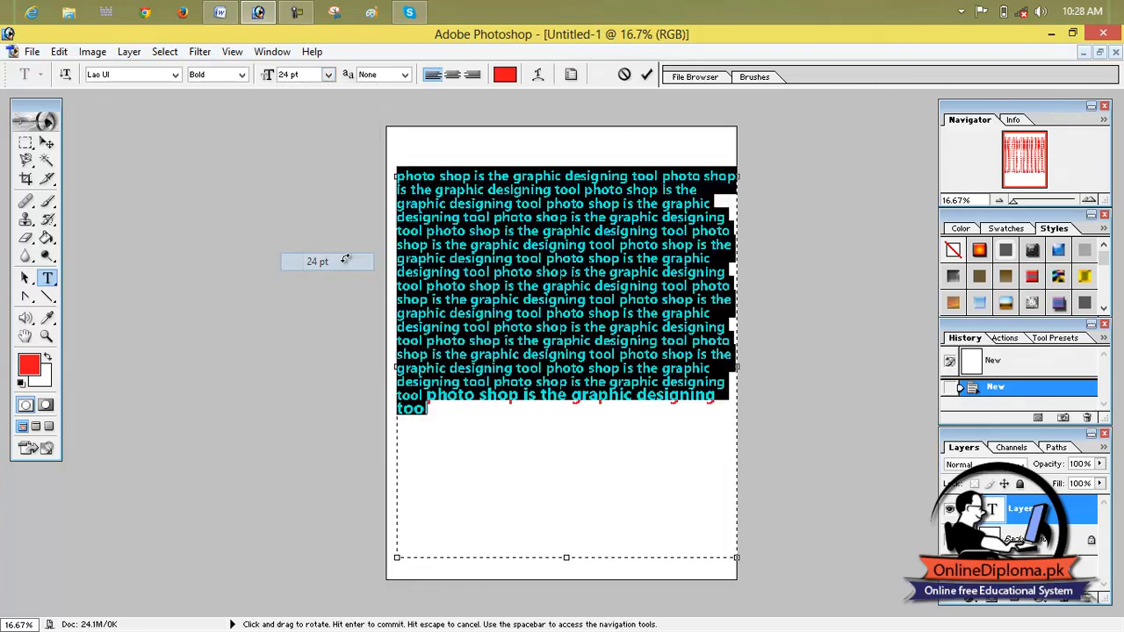
{"action": "left_click", "coordinate": [576, 188]}
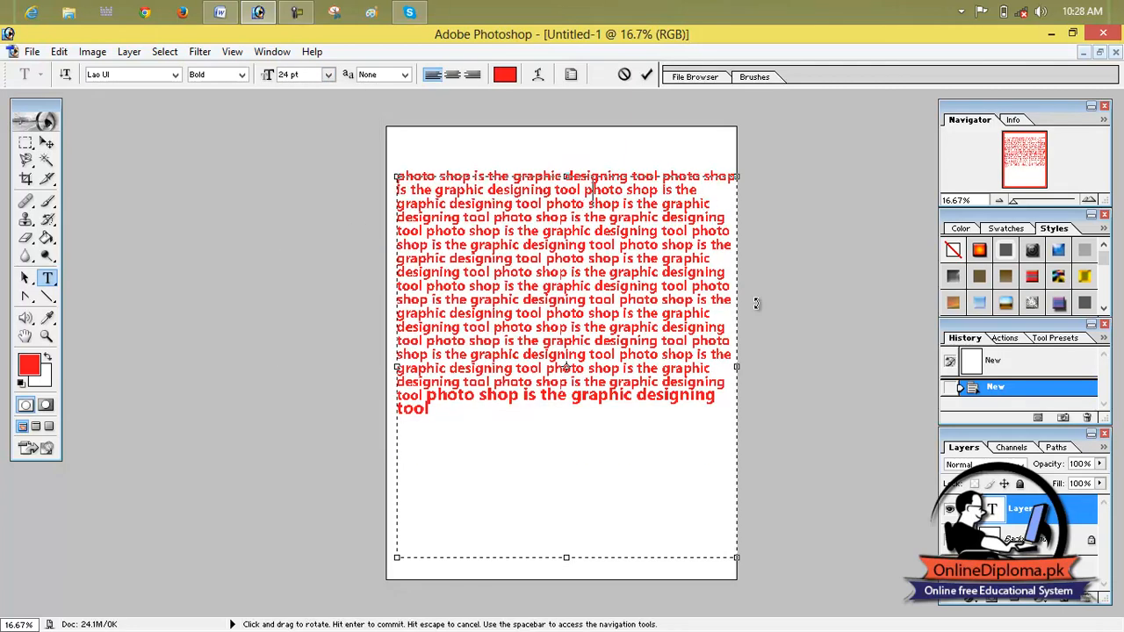
{"action": "left_click_drag", "start_coordinate": [737, 367], "coordinate": [746, 367]}
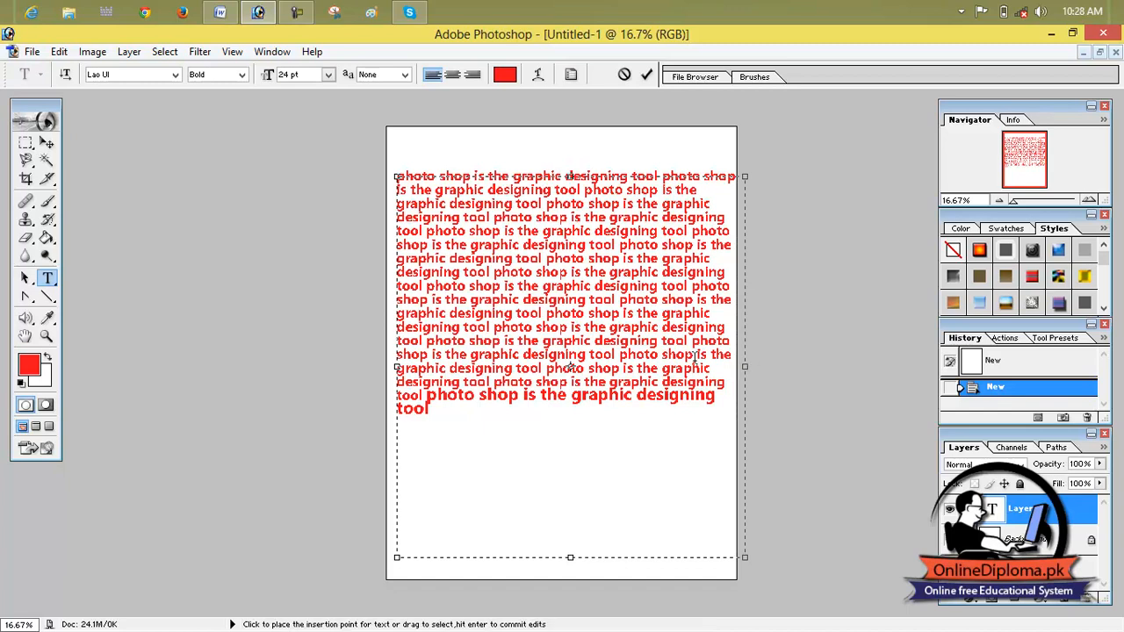
Set the font style of the whole paragraph to Regular
{"action": "left_click_drag", "start_coordinate": [439, 419], "coordinate": [388, 189]}
{"action": "left_click", "coordinate": [241, 74]}
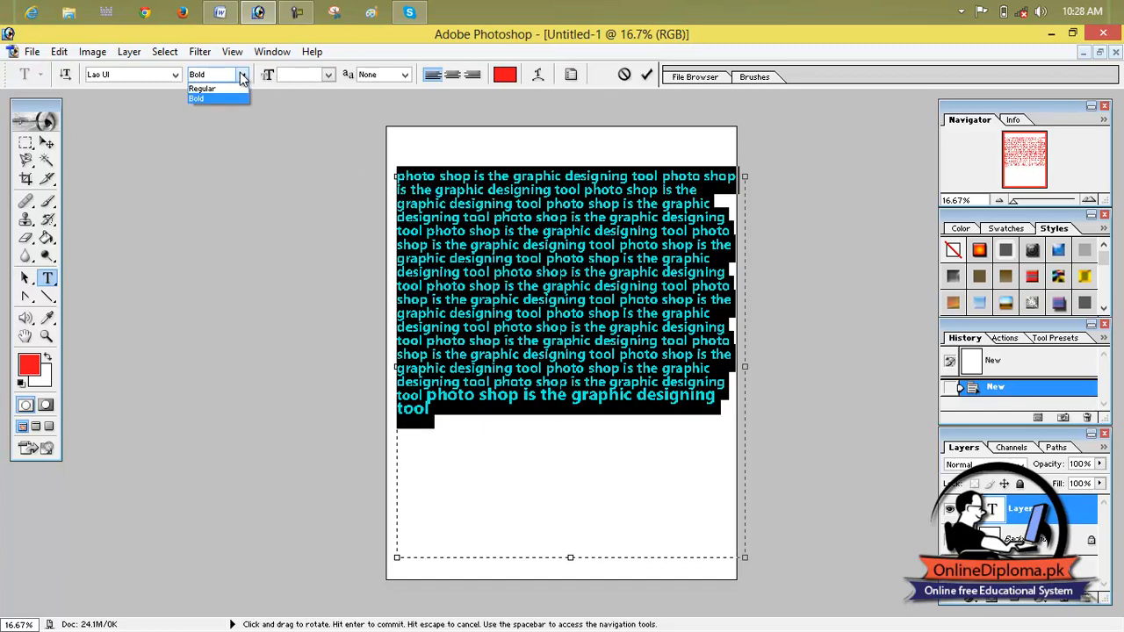
{"action": "left_click", "coordinate": [238, 87]}
{"action": "left_click", "coordinate": [666, 425]}
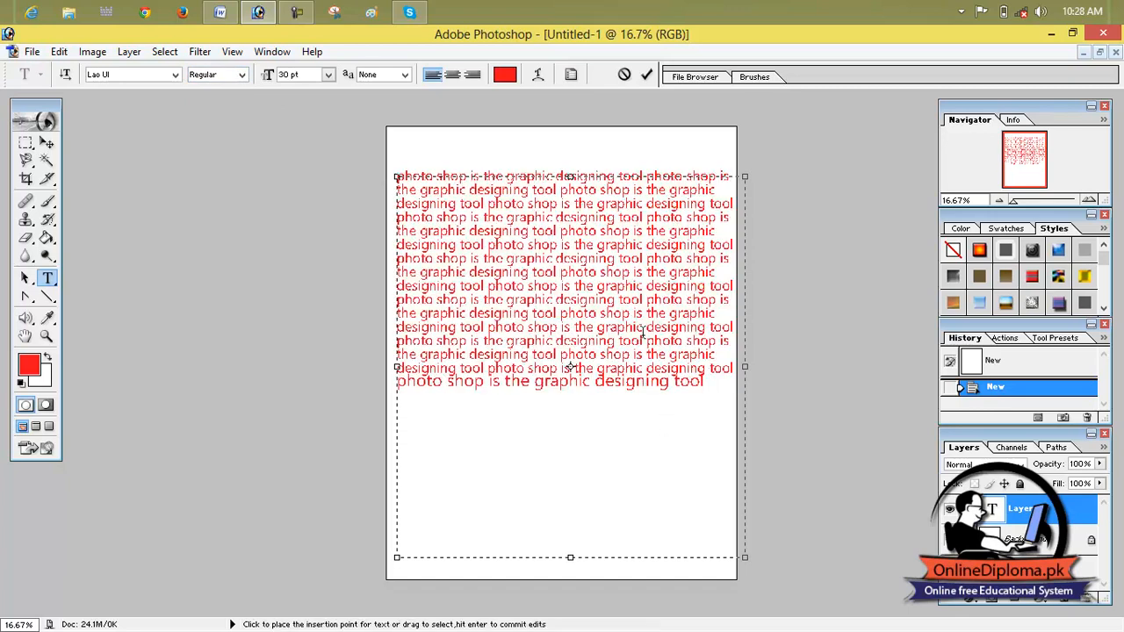
Set the whole paragraph to the Bold style and the Arial font, and commit the text
{"action": "left_click_drag", "start_coordinate": [709, 386], "coordinate": [396, 175]}
{"action": "left_click", "coordinate": [242, 74]}
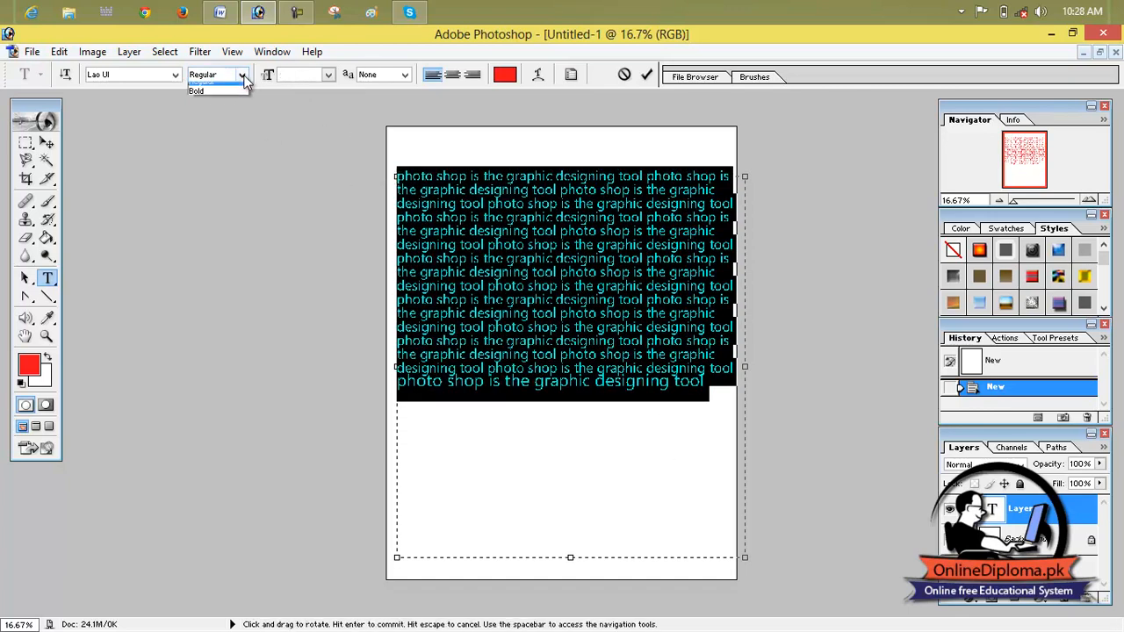
{"action": "left_click", "coordinate": [229, 95]}
{"action": "left_click", "coordinate": [176, 75]}
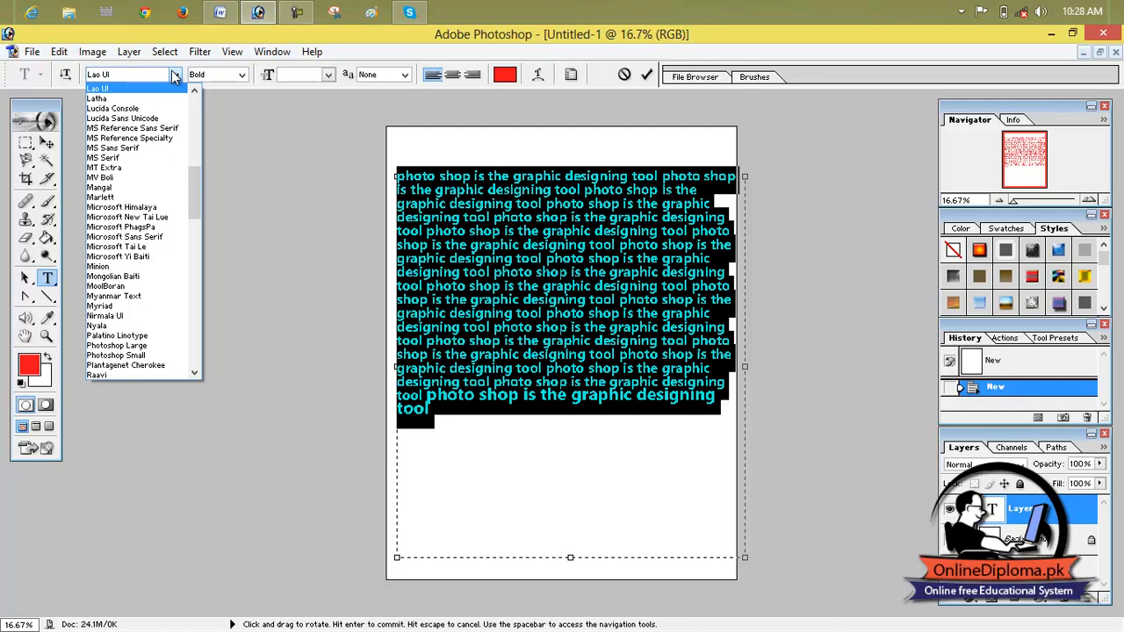
{"action": "left_click", "coordinate": [187, 187]}
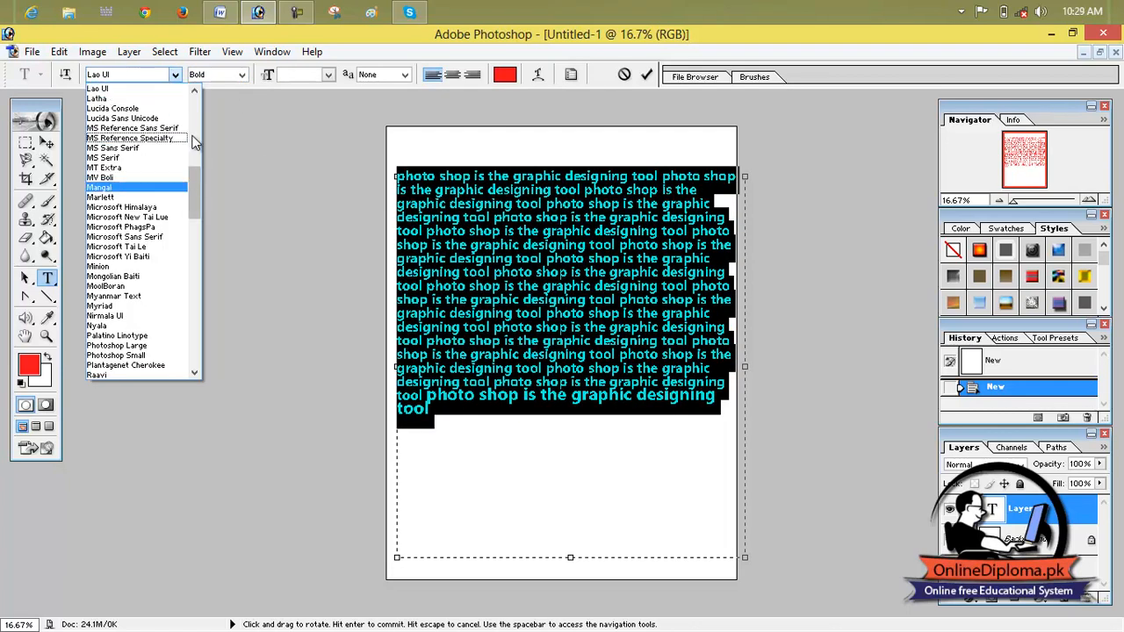
{"action": "left_click", "coordinate": [175, 75]}
{"action": "left_click_drag", "start_coordinate": [195, 231], "coordinate": [201, 104]}
{"action": "left_click", "coordinate": [132, 112]}
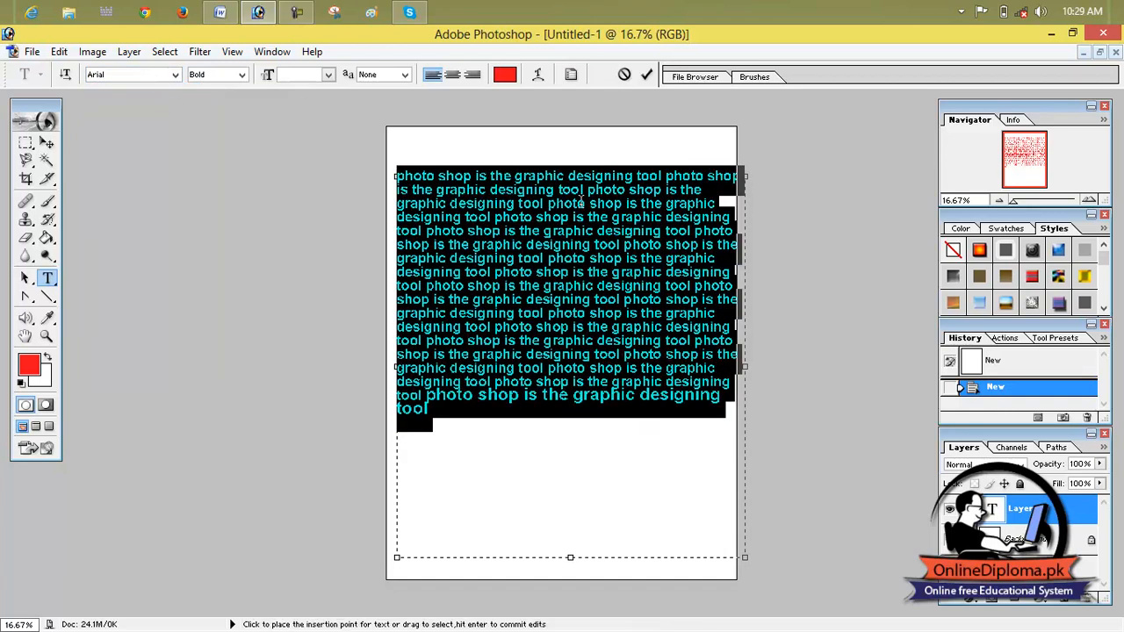
{"action": "left_click", "coordinate": [722, 278]}
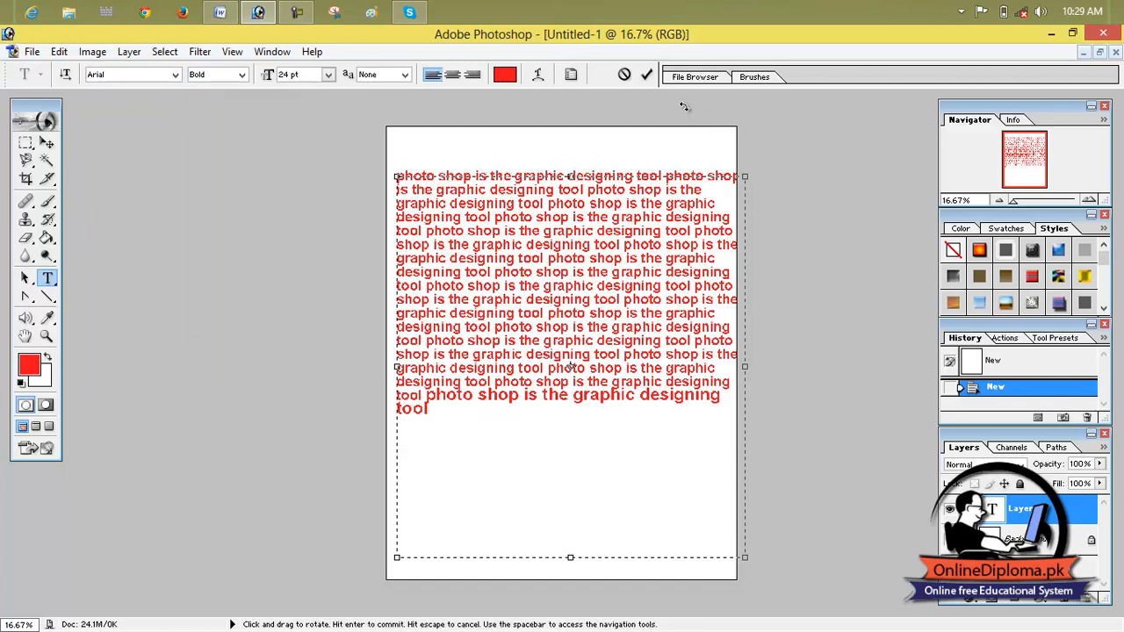
{"action": "left_click", "coordinate": [646, 74]}
Insert stray letters into four words of the paragraph to create misspellings such as "graphipc", "despigning" and "designimng"
{"action": "left_click", "coordinate": [599, 254]}
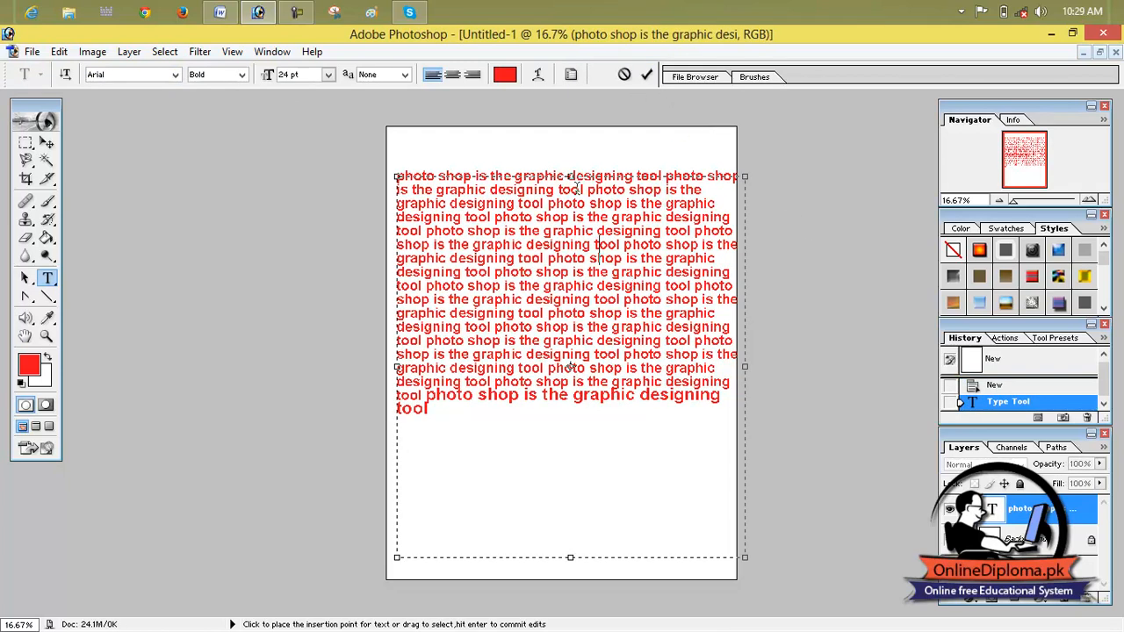
{"action": "left_click", "coordinate": [59, 52]}
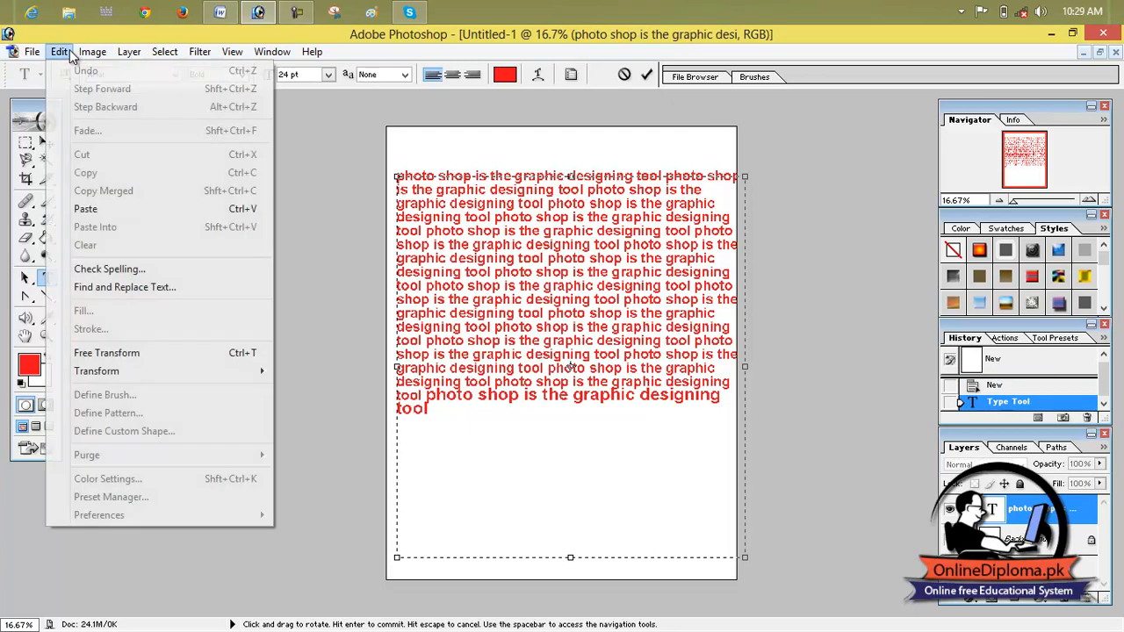
{"action": "left_click", "coordinate": [462, 255]}
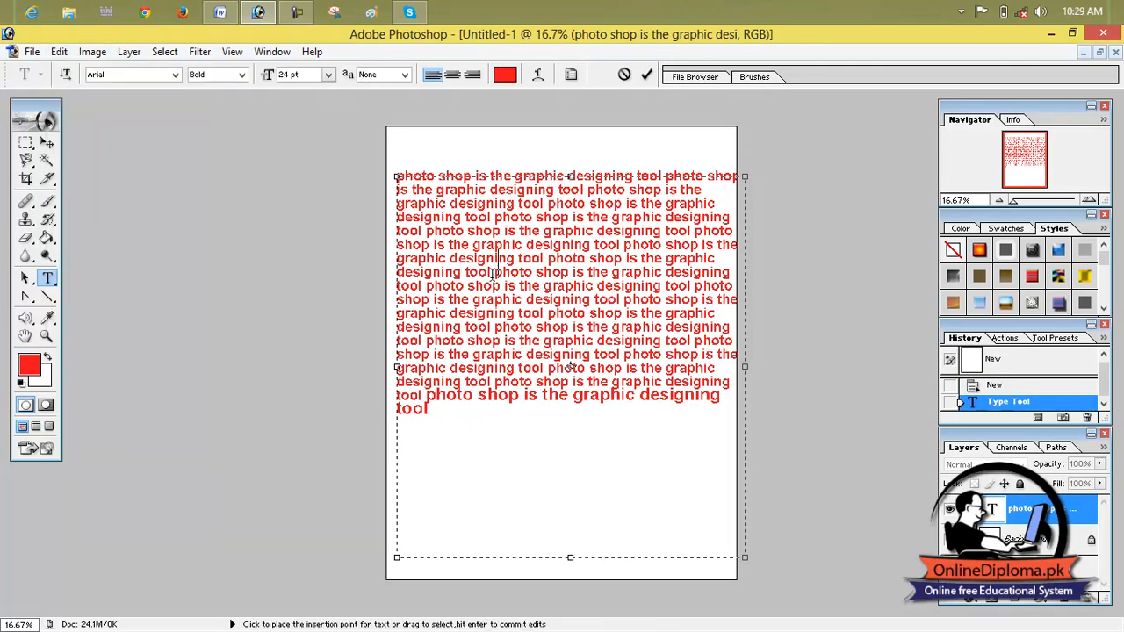
{"action": "left_click", "coordinate": [429, 284]}
{"action": "left_click", "coordinate": [447, 204]}
{"action": "type", "text": "p"}
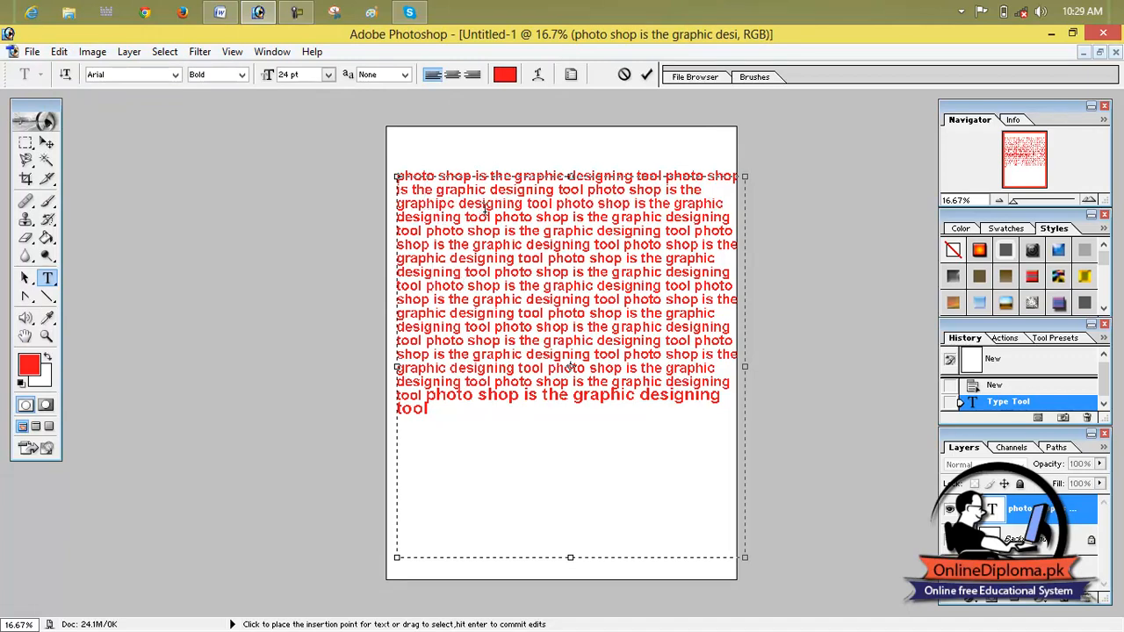
{"action": "left_click", "coordinate": [482, 205]}
{"action": "type", "text": "p"}
{"action": "left_click", "coordinate": [506, 246]}
{"action": "type", "text": "h"}
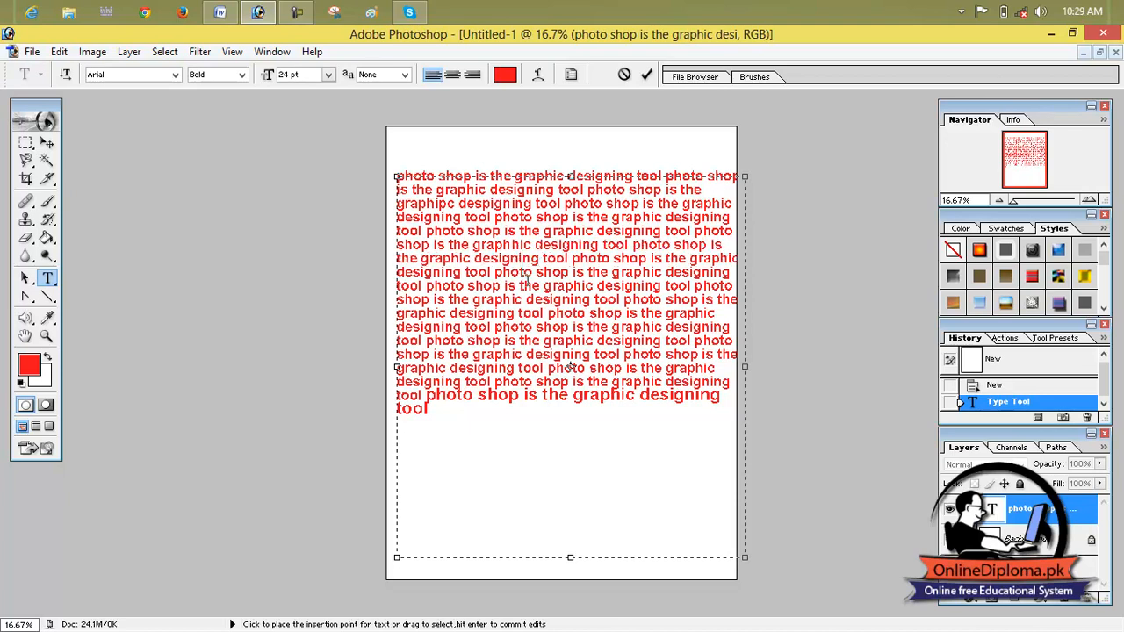
{"action": "left_click", "coordinate": [534, 260]}
{"action": "type", "text": "m"}
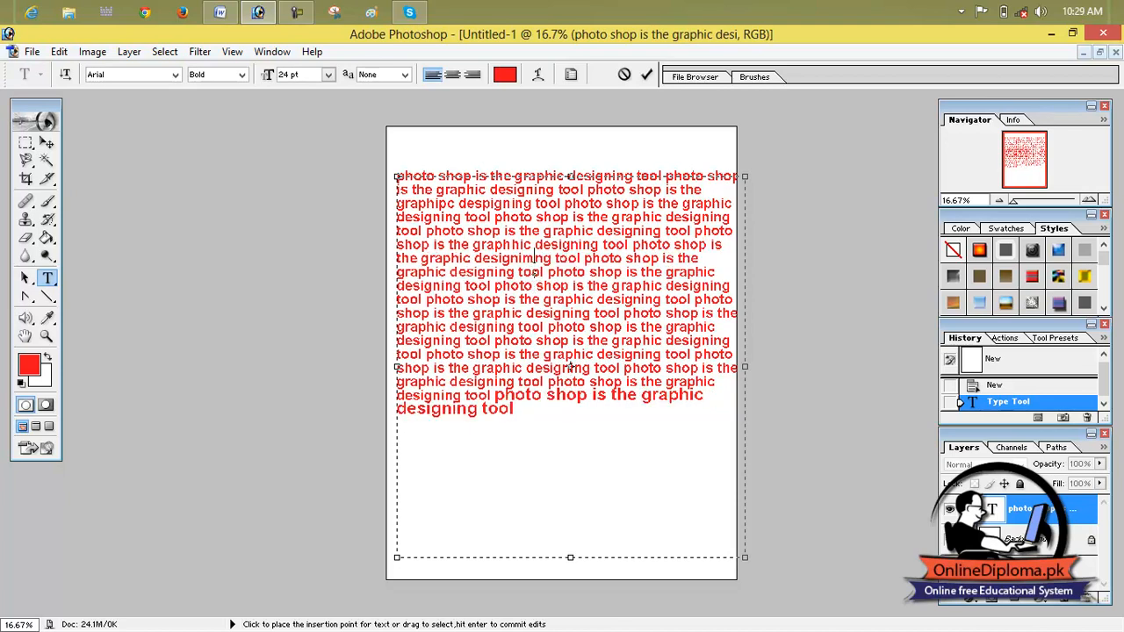
Check the paragraph's spelling and change "designimng" to the suggested "designing"
{"action": "left_click", "coordinate": [58, 51]}
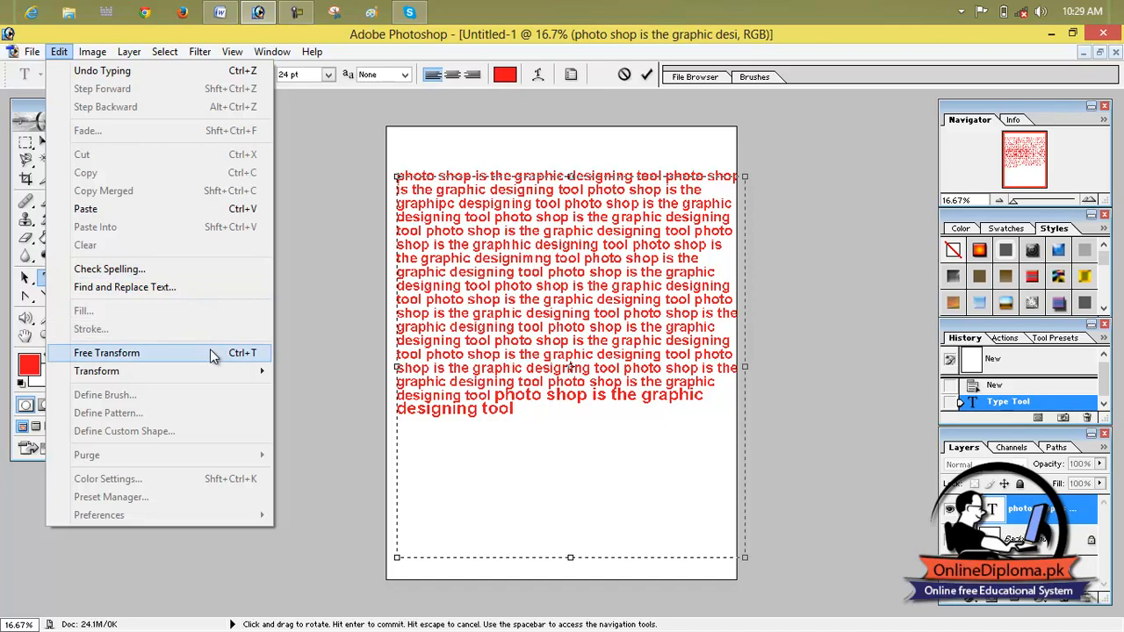
{"action": "left_click", "coordinate": [214, 271]}
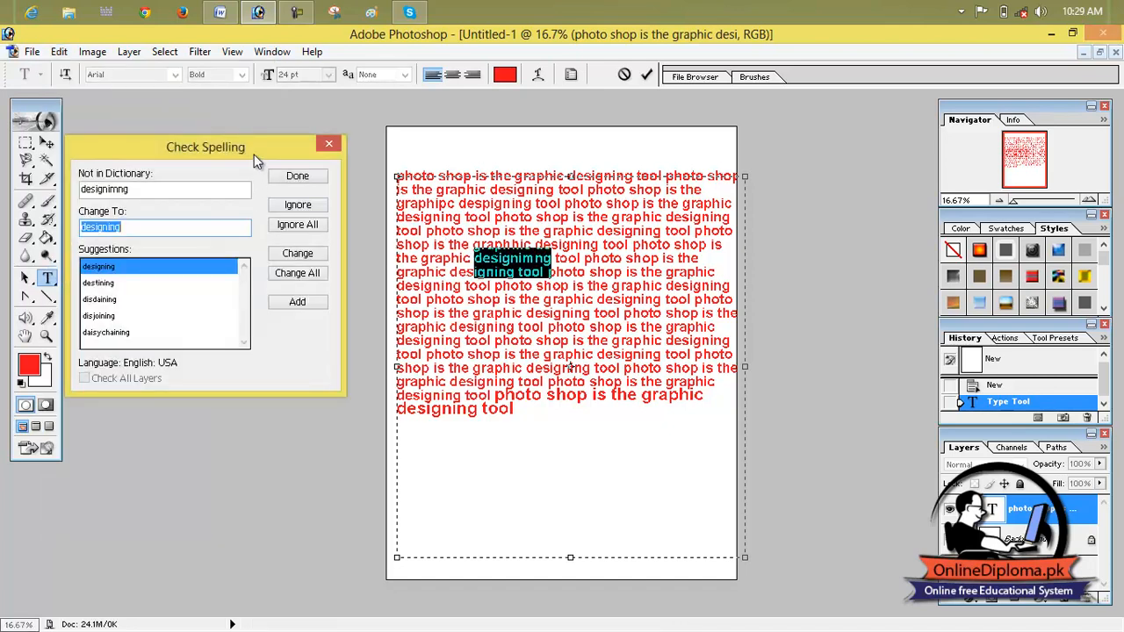
{"action": "left_click_drag", "start_coordinate": [253, 151], "coordinate": [278, 134]}
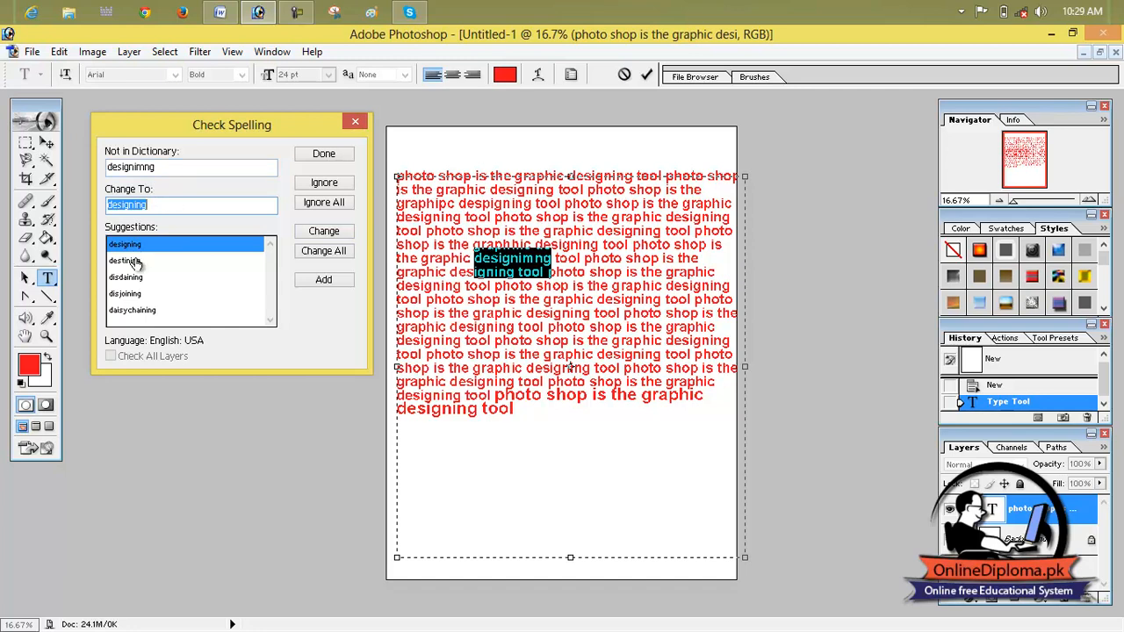
{"action": "left_click", "coordinate": [339, 232]}
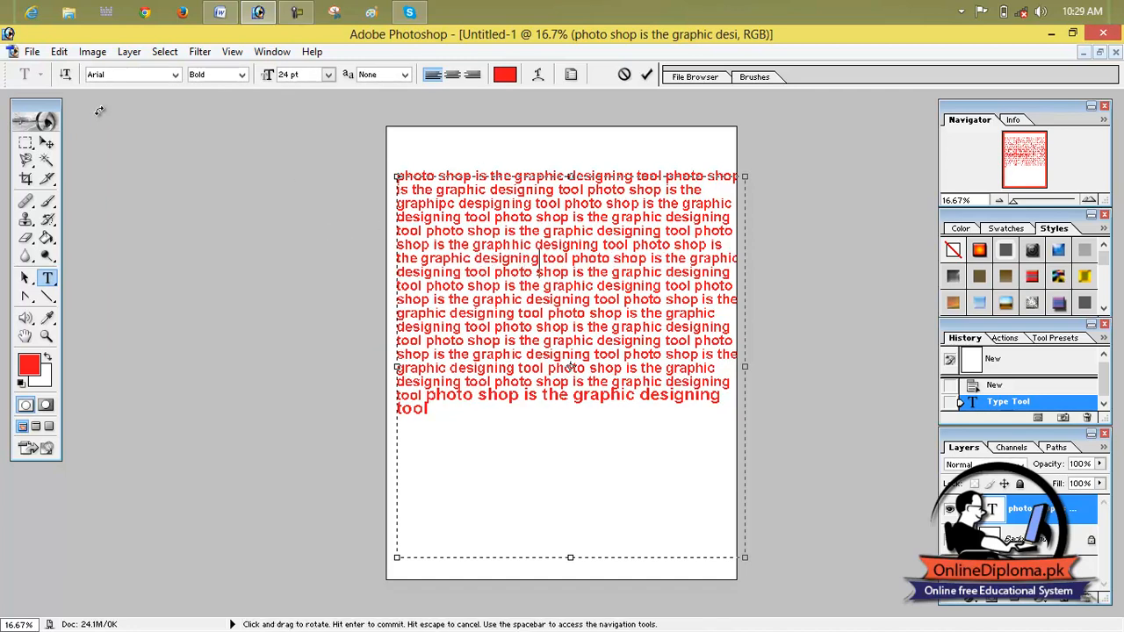
Step through the occurrences of "graphic" in the paragraph with Find and Replace Text
{"action": "left_click", "coordinate": [65, 53]}
{"action": "left_click", "coordinate": [146, 268]}
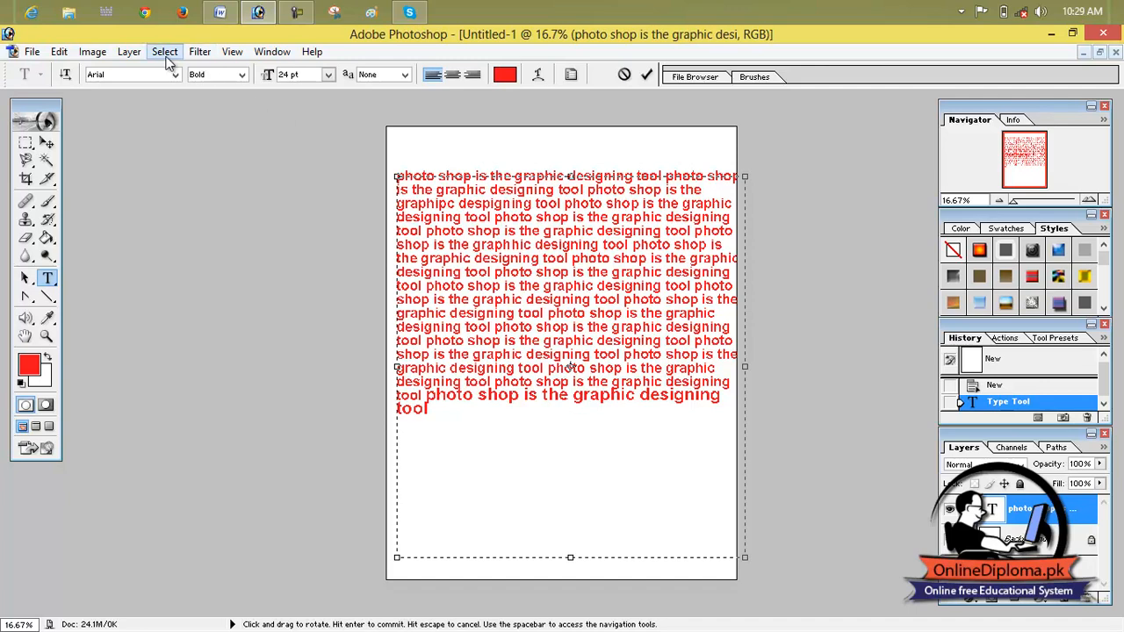
{"action": "left_click", "coordinate": [92, 52]}
{"action": "mouse_move", "coordinate": [59, 53]}
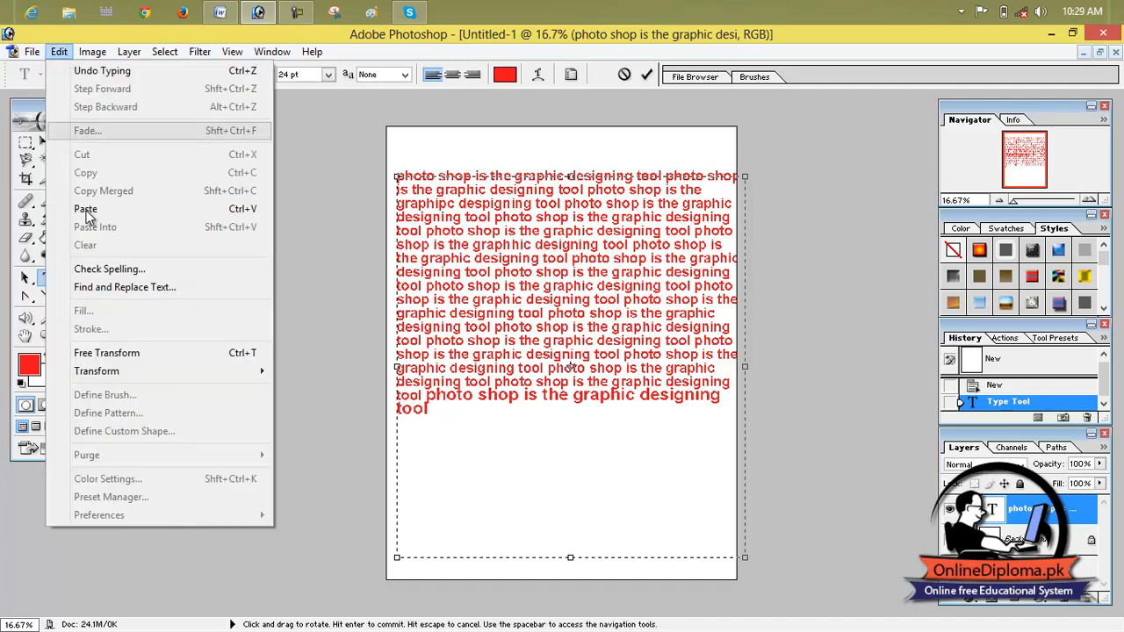
{"action": "left_click", "coordinate": [141, 301]}
{"action": "left_click", "coordinate": [509, 102]}
{"action": "double_click", "coordinate": [509, 103]}
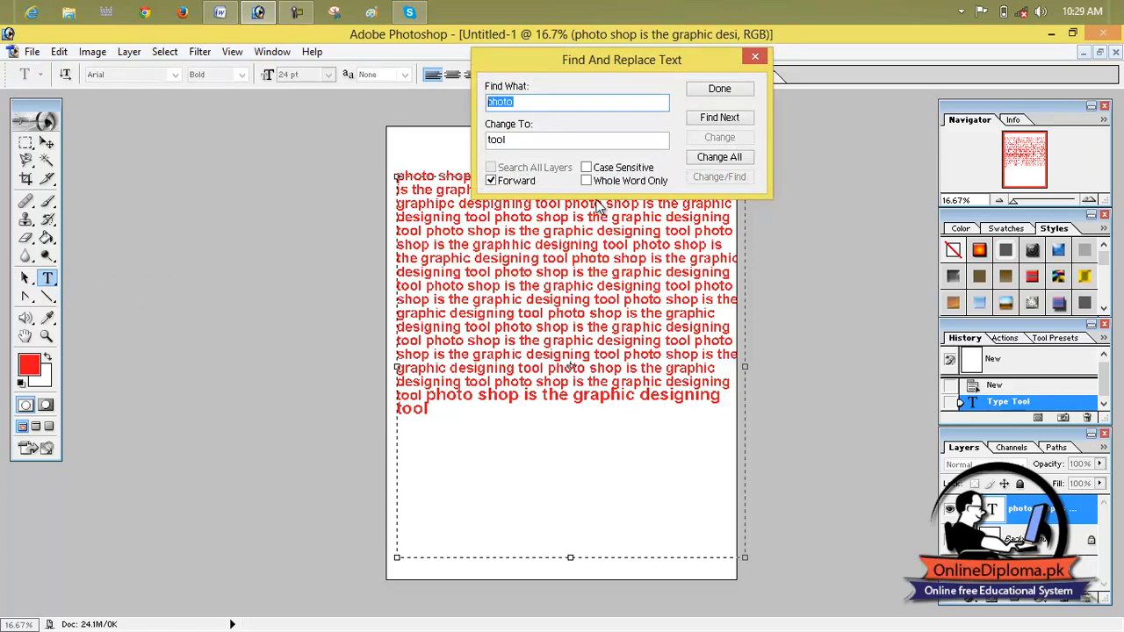
{"action": "type", "text": "graphic"}
{"action": "left_click", "coordinate": [711, 118]}
{"action": "left_click", "coordinate": [712, 118]}
{"action": "left_click", "coordinate": [711, 117]}
{"action": "left_click", "coordinate": [711, 117]}
{"action": "left_click", "coordinate": [712, 118]}
{"action": "left_click", "coordinate": [711, 117]}
{"action": "left_click", "coordinate": [711, 118]}
{"action": "left_click", "coordinate": [711, 118]}
{"action": "left_click", "coordinate": [711, 118]}
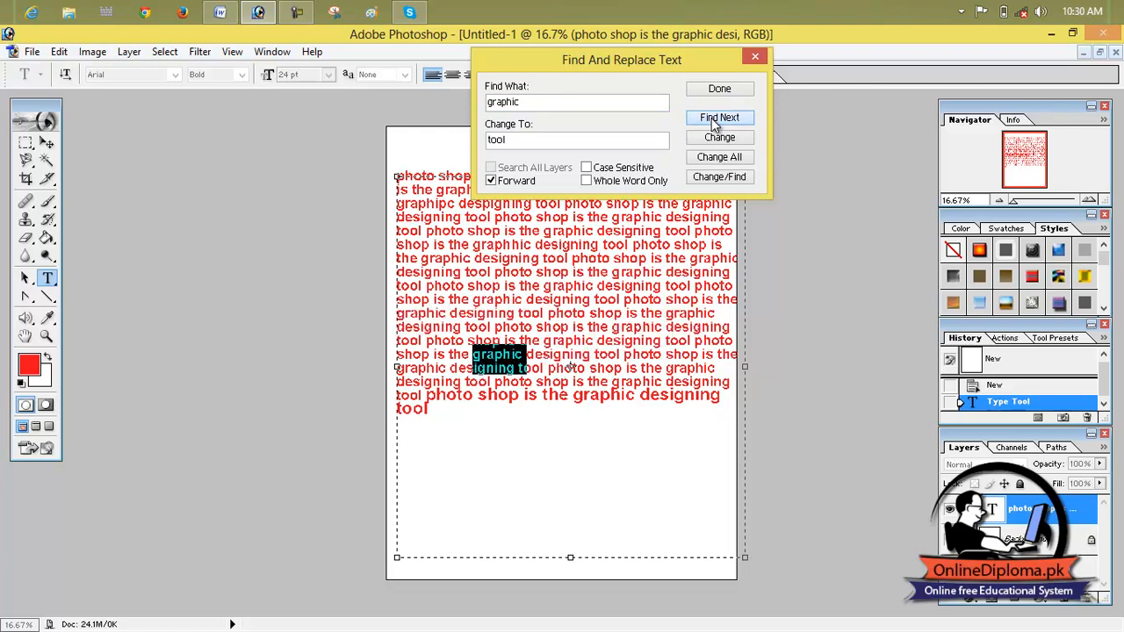
{"action": "left_click", "coordinate": [711, 118]}
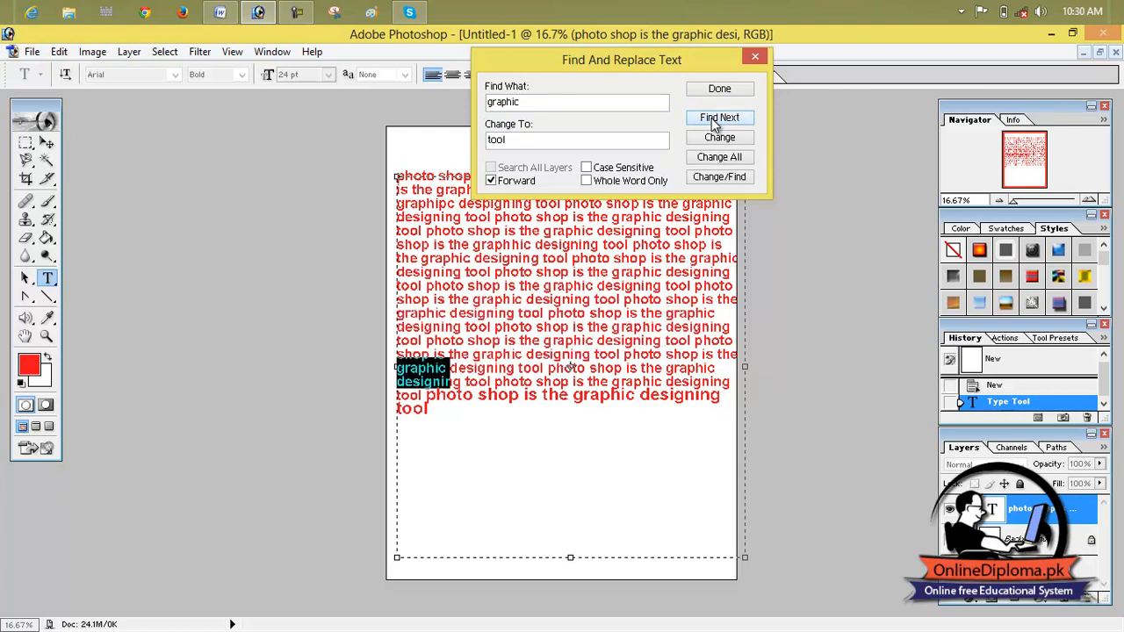
Replace the found "graphic" with "web", and change all the remaining occurrences too
{"action": "left_click_drag", "start_coordinate": [572, 140], "coordinate": [419, 138]}
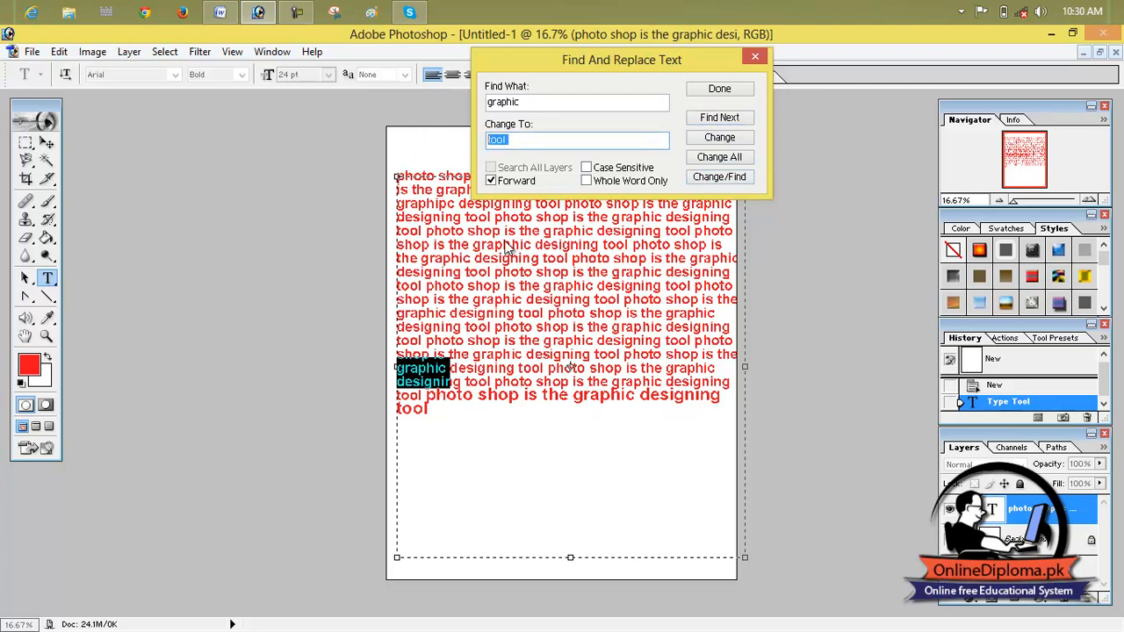
{"action": "type", "text": "w"}
{"action": "left_click", "coordinate": [720, 138]}
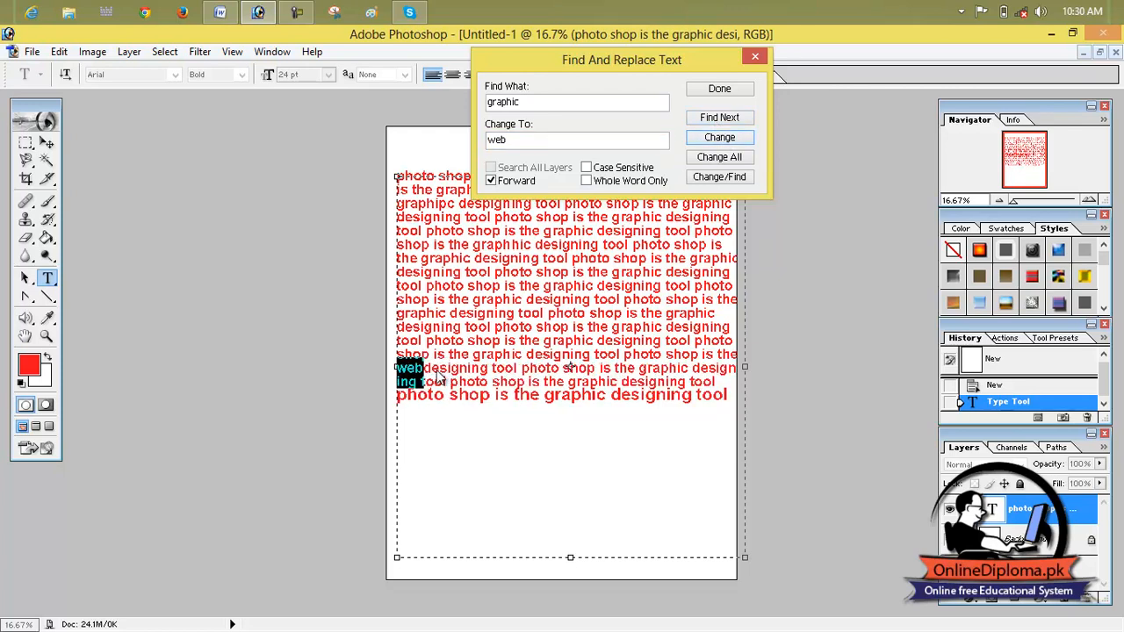
{"action": "left_click", "coordinate": [740, 158]}
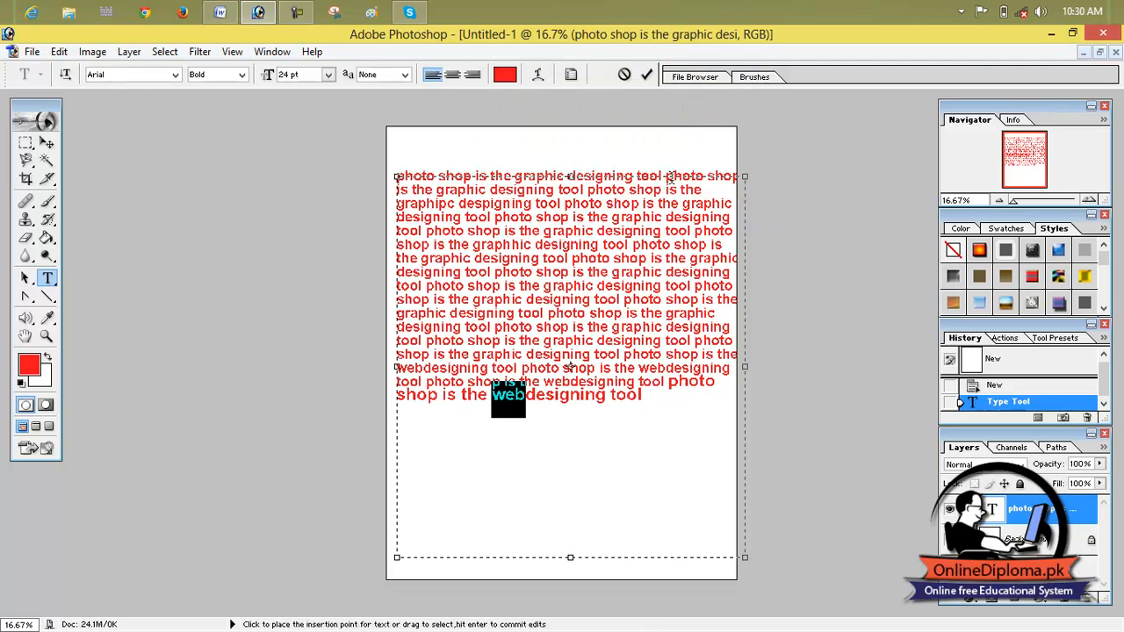
{"action": "left_click", "coordinate": [498, 186]}
{"action": "left_click_drag", "start_coordinate": [422, 176], "coordinate": [687, 391]}
{"action": "left_click", "coordinate": [562, 303]}
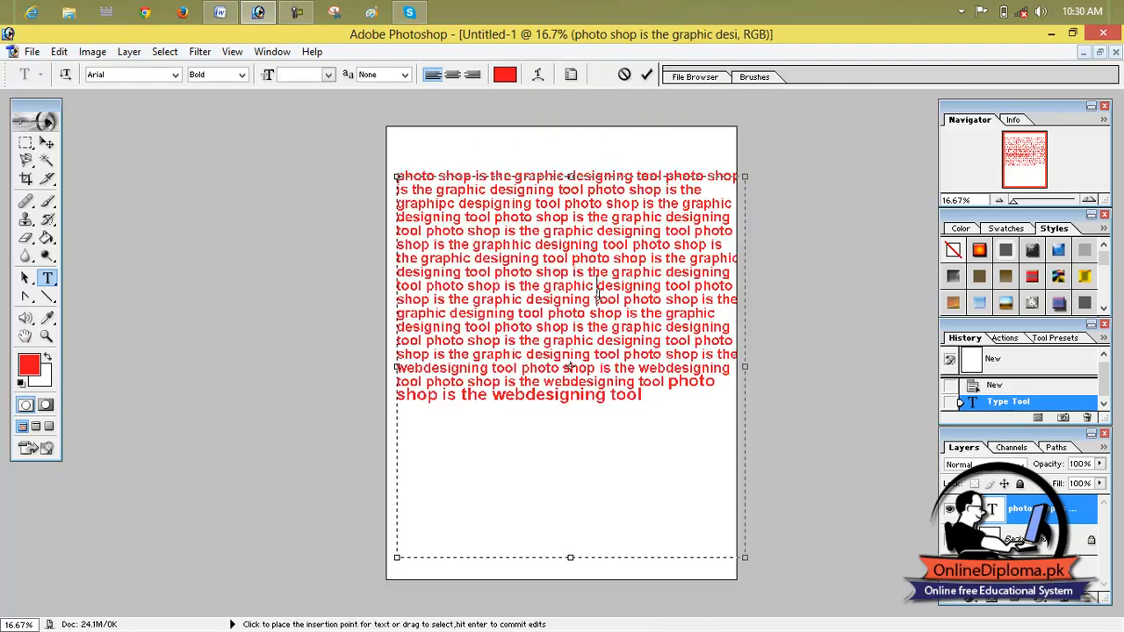
{"action": "left_click", "coordinate": [58, 51]}
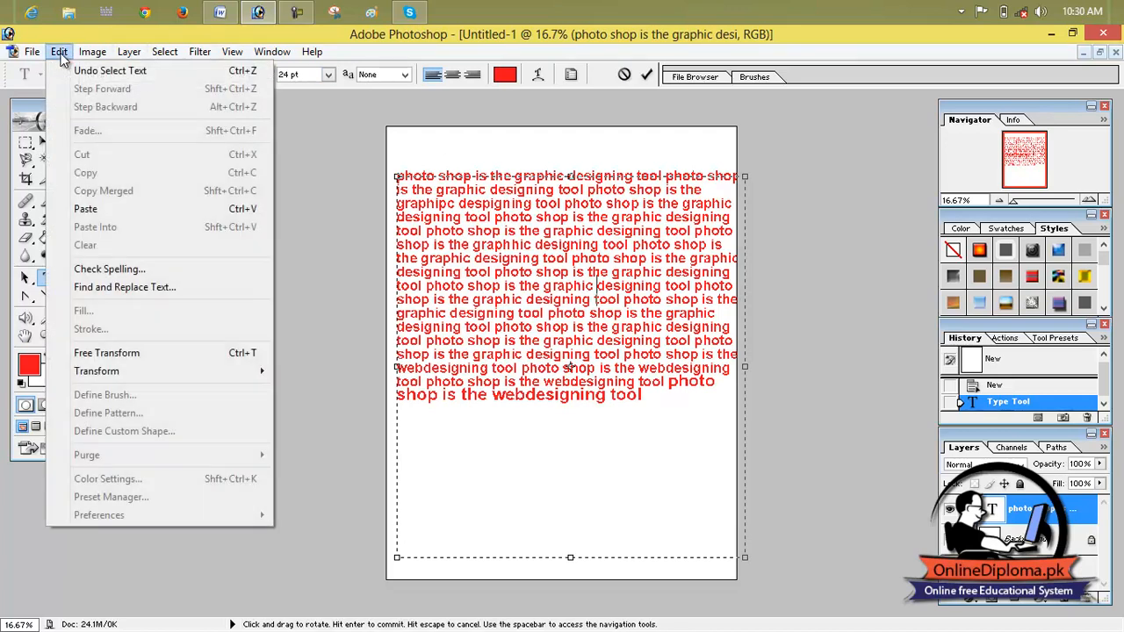
{"action": "left_click", "coordinate": [474, 250]}
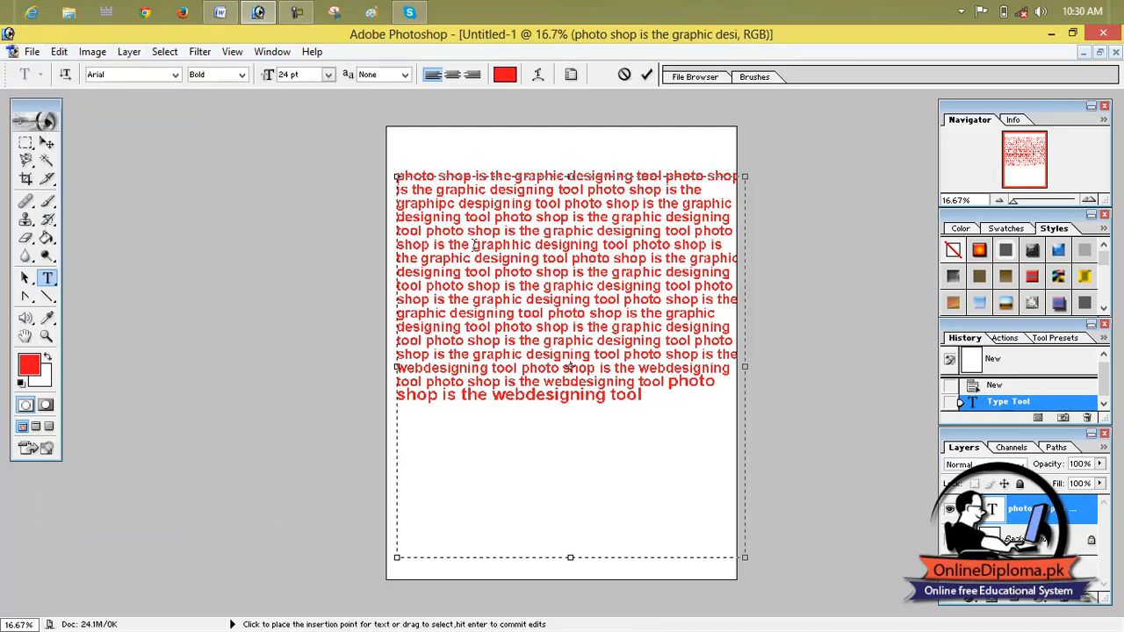
Delete the text layer and convert the Background into a regular layer with the default settings
{"action": "left_click", "coordinate": [47, 143]}
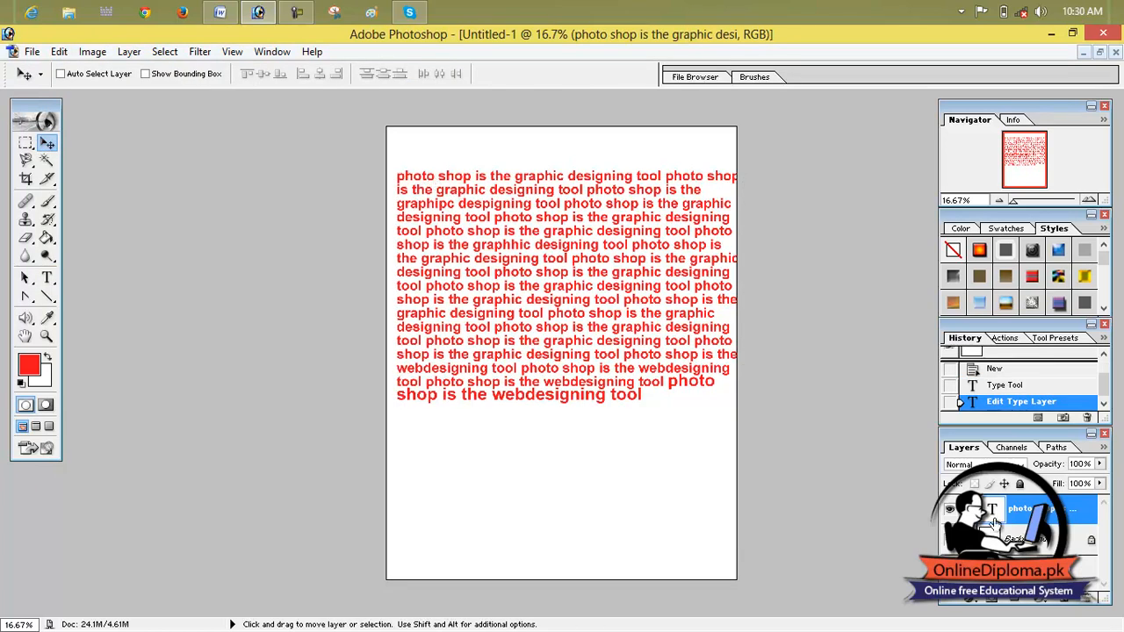
{"action": "left_click_drag", "start_coordinate": [1010, 514], "coordinate": [1089, 599]}
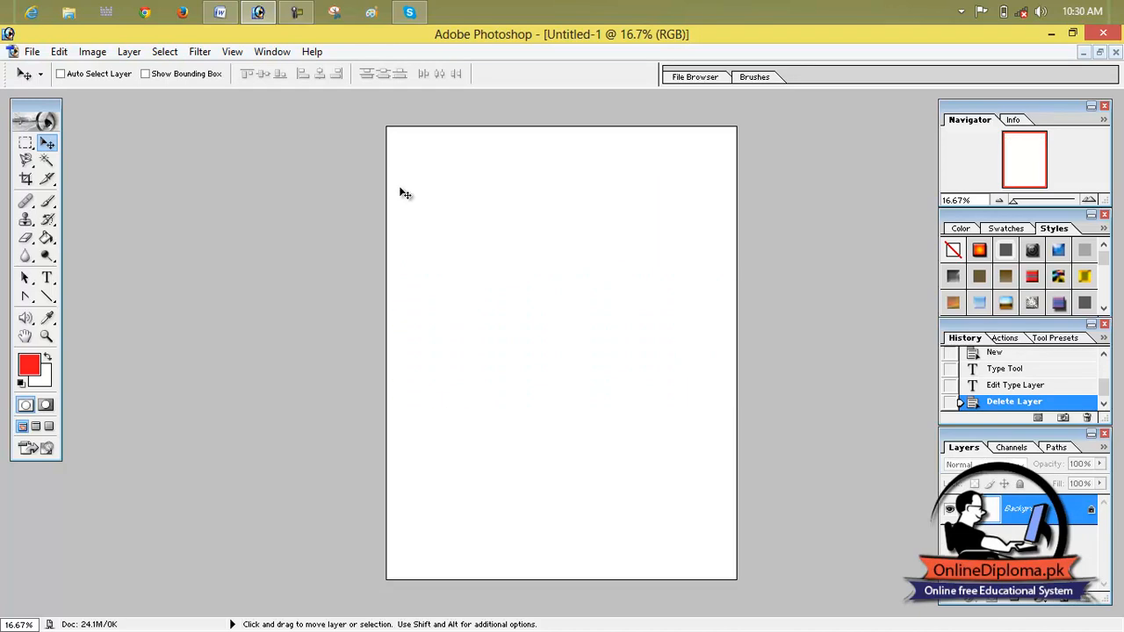
{"action": "double_click", "coordinate": [1024, 512]}
{"action": "key", "text": "Return"}
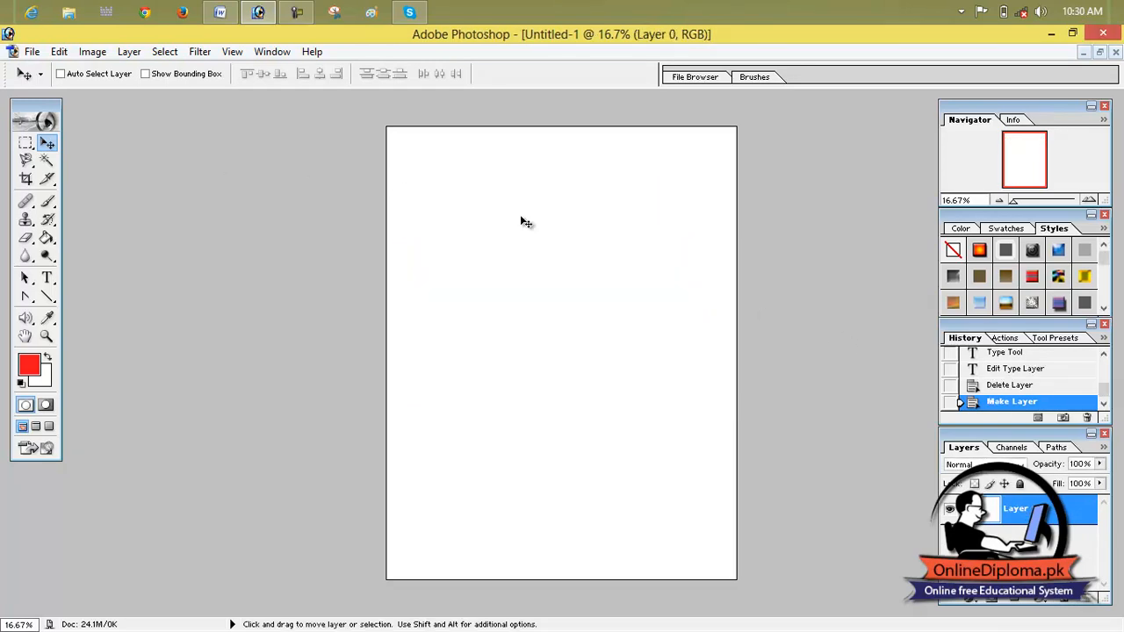
Try to fill the layer with the mottled gray custom pattern in Behind mode at 100% opacity
{"action": "left_click", "coordinate": [59, 53]}
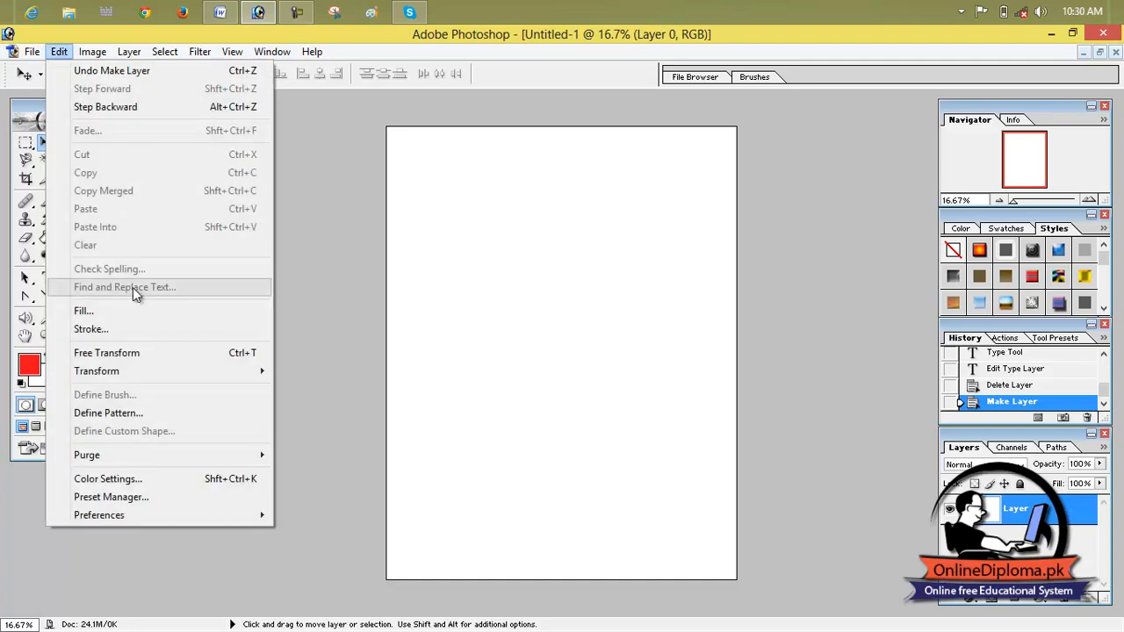
{"action": "left_click", "coordinate": [143, 307]}
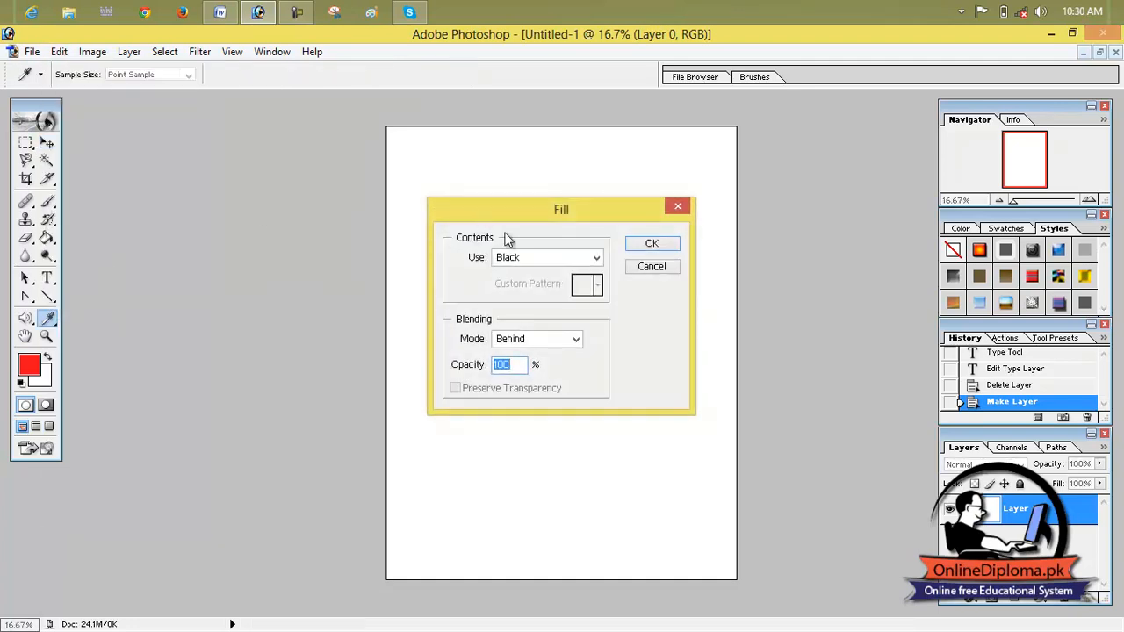
{"action": "left_click", "coordinate": [535, 255]}
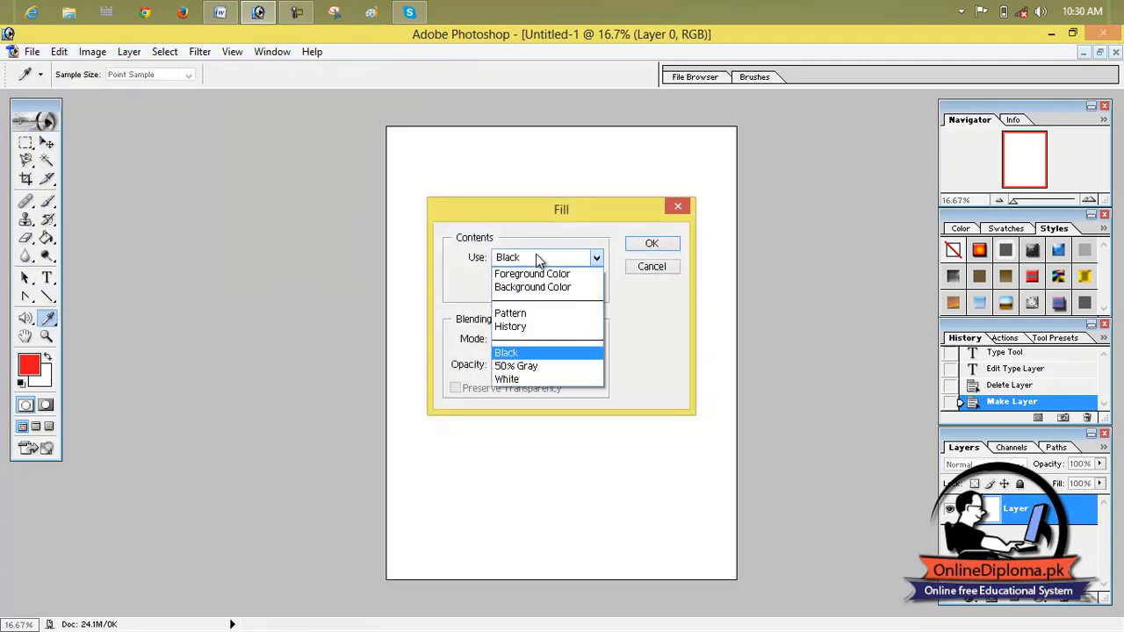
{"action": "left_click", "coordinate": [541, 314]}
{"action": "left_click", "coordinate": [597, 284]}
{"action": "left_click", "coordinate": [637, 321]}
{"action": "left_click", "coordinate": [610, 351]}
{"action": "left_click", "coordinate": [585, 351]}
{"action": "left_click", "coordinate": [559, 351]}
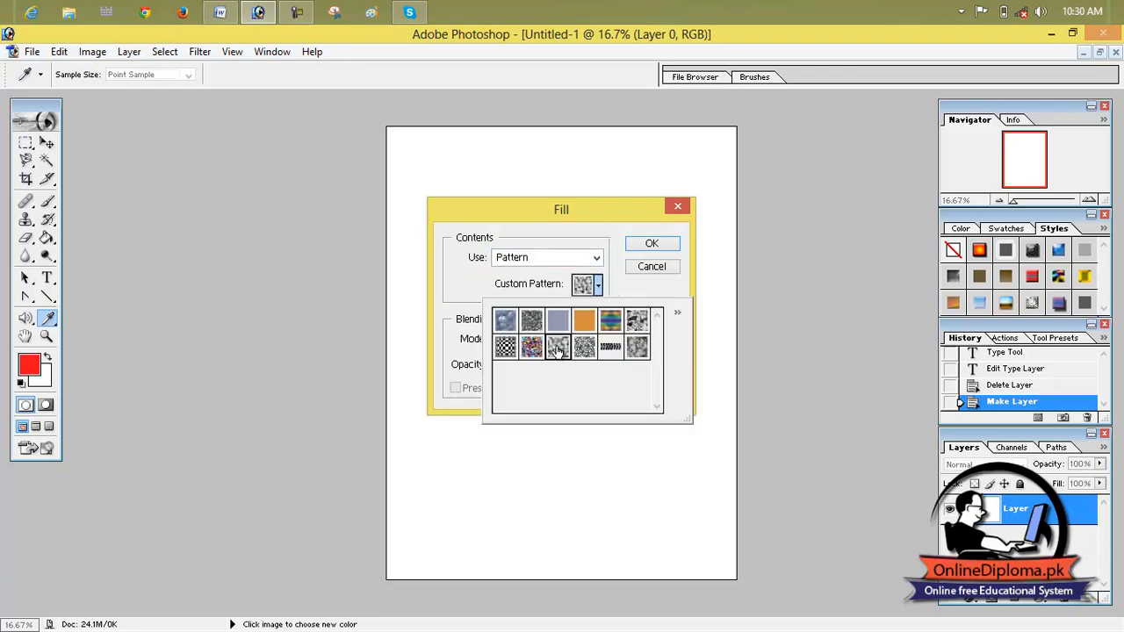
{"action": "left_click", "coordinate": [635, 246]}
{"action": "left_click", "coordinate": [636, 249]}
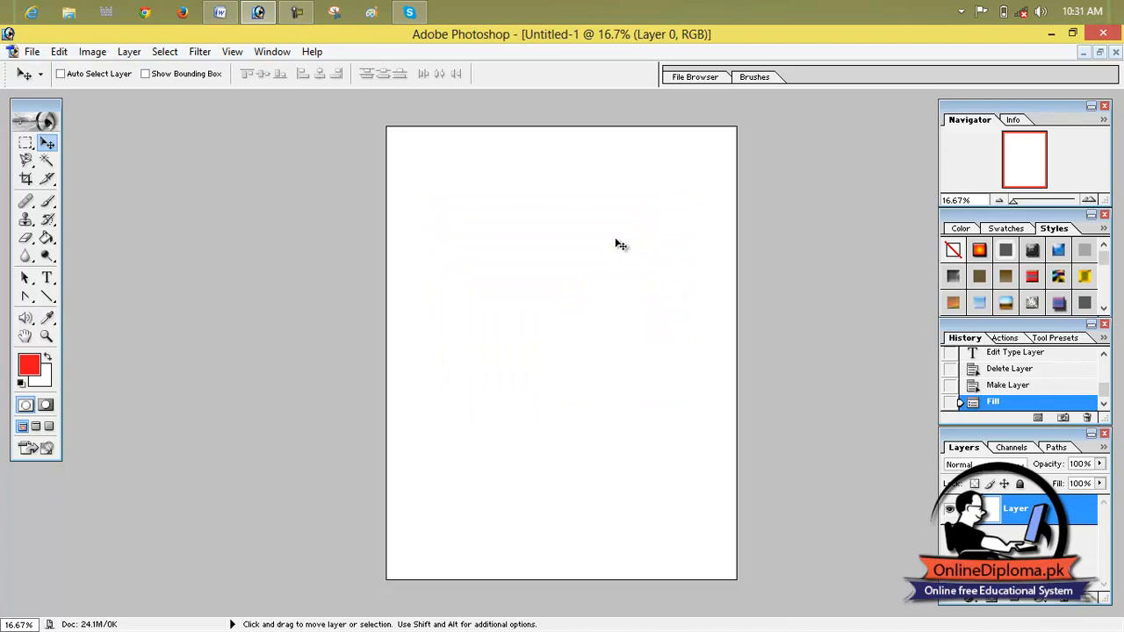
Create a Letter-size RGB document at 300 pixels/inch with Background Color contents and maximize its window
{"action": "left_click", "coordinate": [31, 52]}
{"action": "left_click", "coordinate": [61, 71]}
{"action": "left_click", "coordinate": [443, 422]}
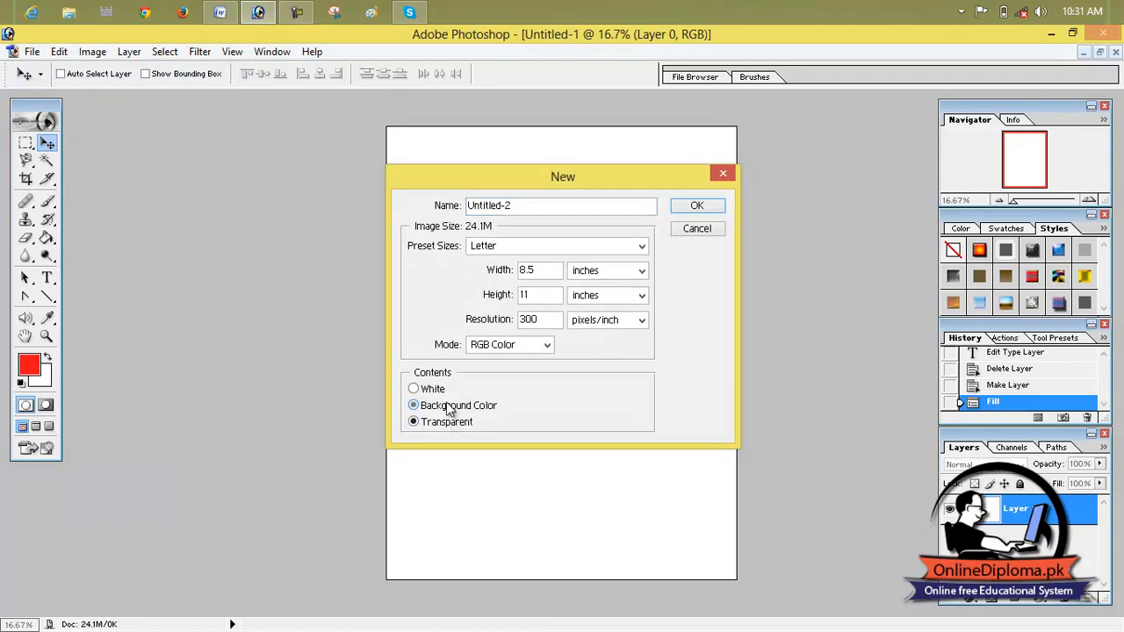
{"action": "left_click", "coordinate": [676, 207]}
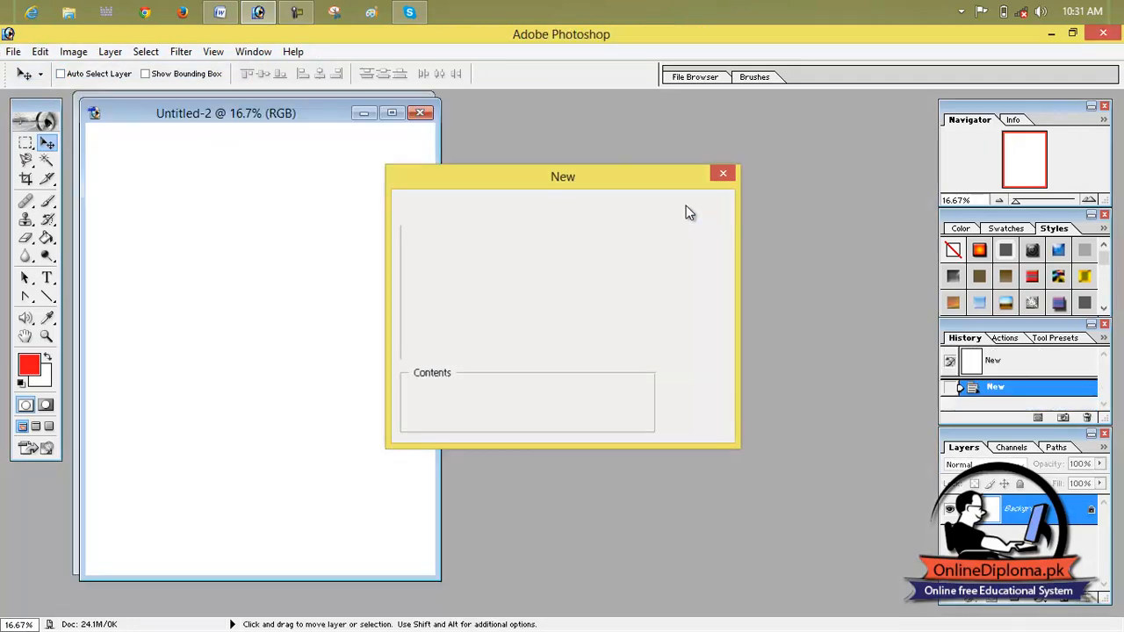
{"action": "left_click", "coordinate": [392, 114]}
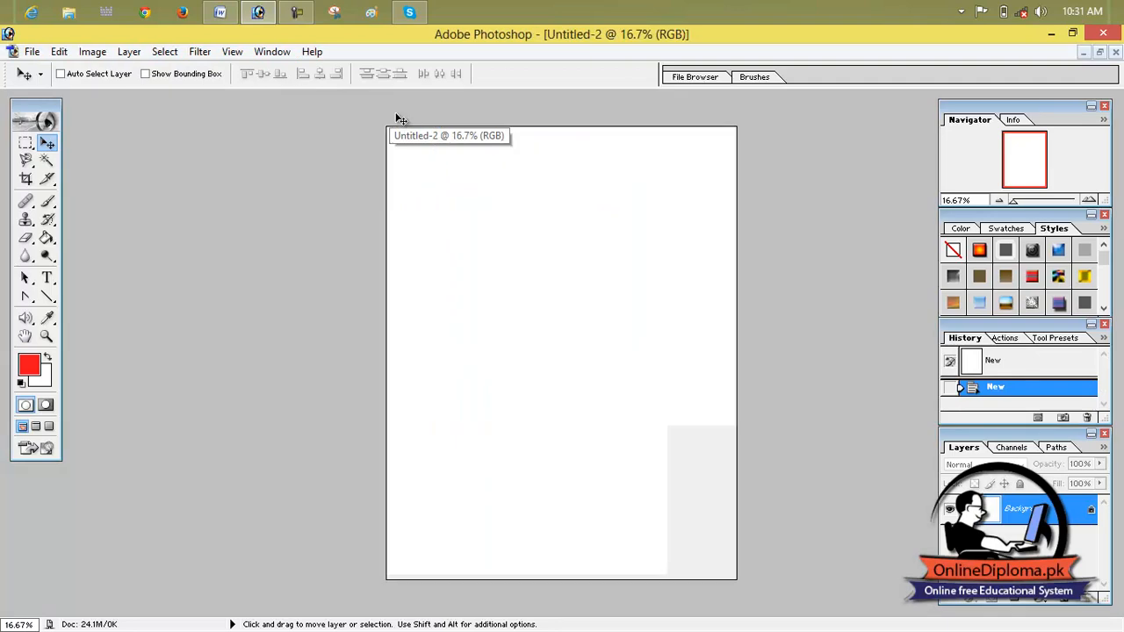
Fill the background with the dark gray grainy custom pattern in Normal mode at 100% opacity
{"action": "left_click", "coordinate": [33, 52]}
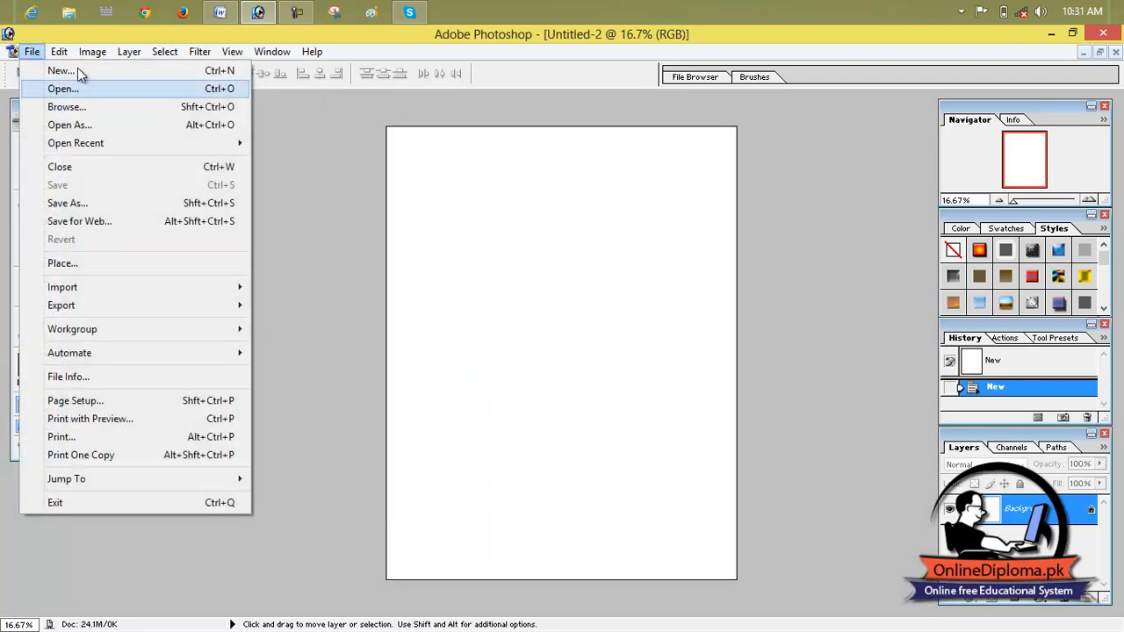
{"action": "mouse_move", "coordinate": [58, 52]}
{"action": "left_click", "coordinate": [141, 315]}
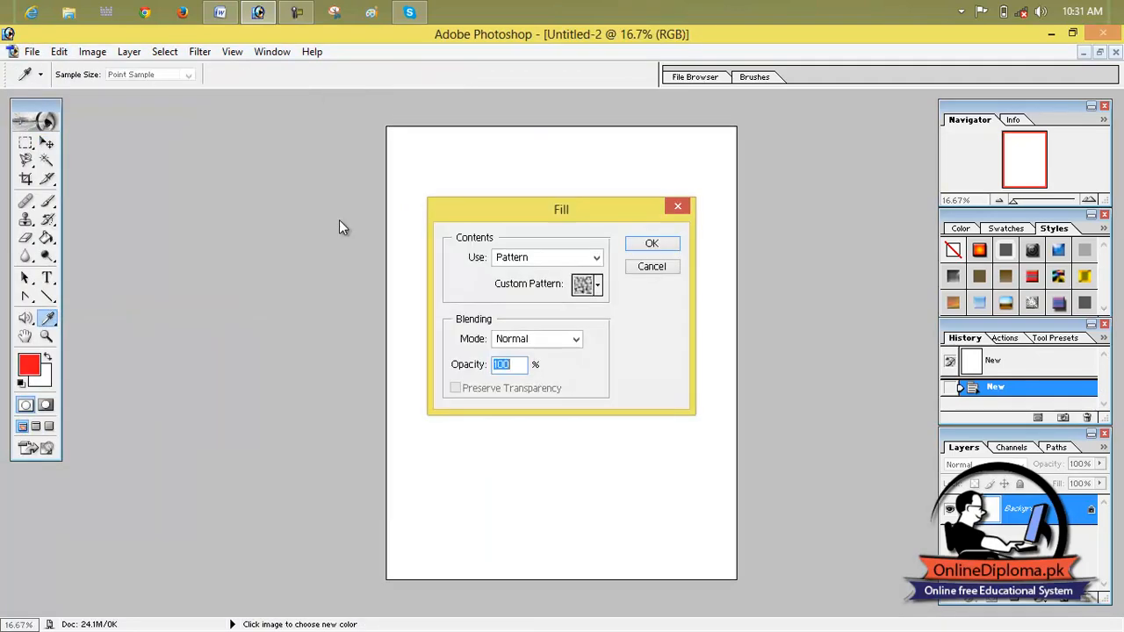
{"action": "left_click", "coordinate": [597, 285]}
{"action": "left_click", "coordinate": [540, 323]}
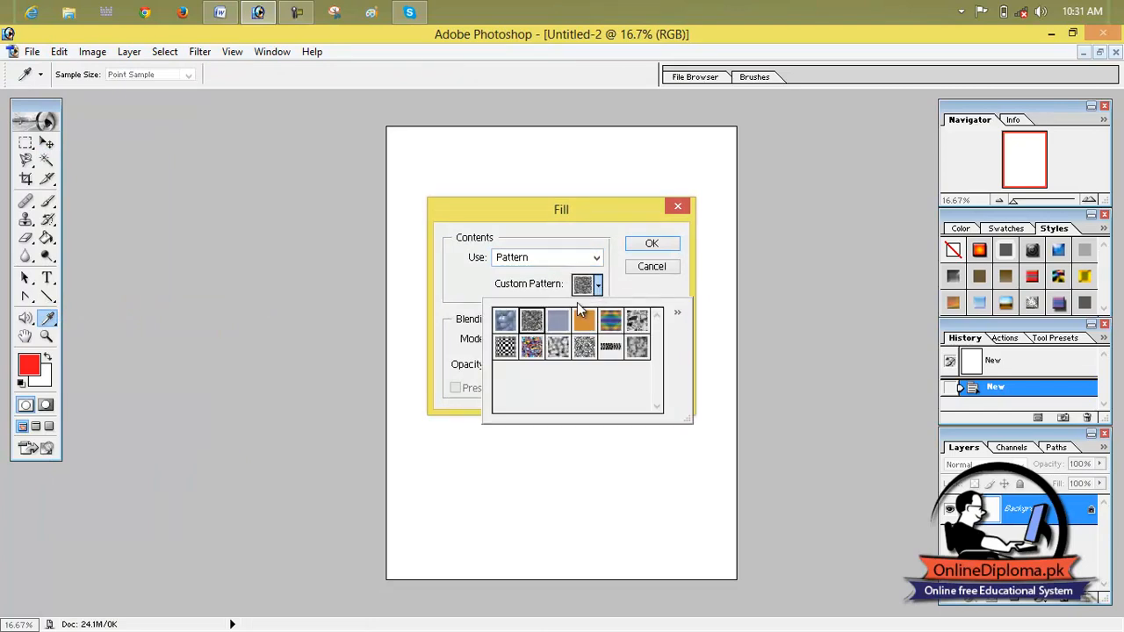
{"action": "left_click", "coordinate": [646, 246]}
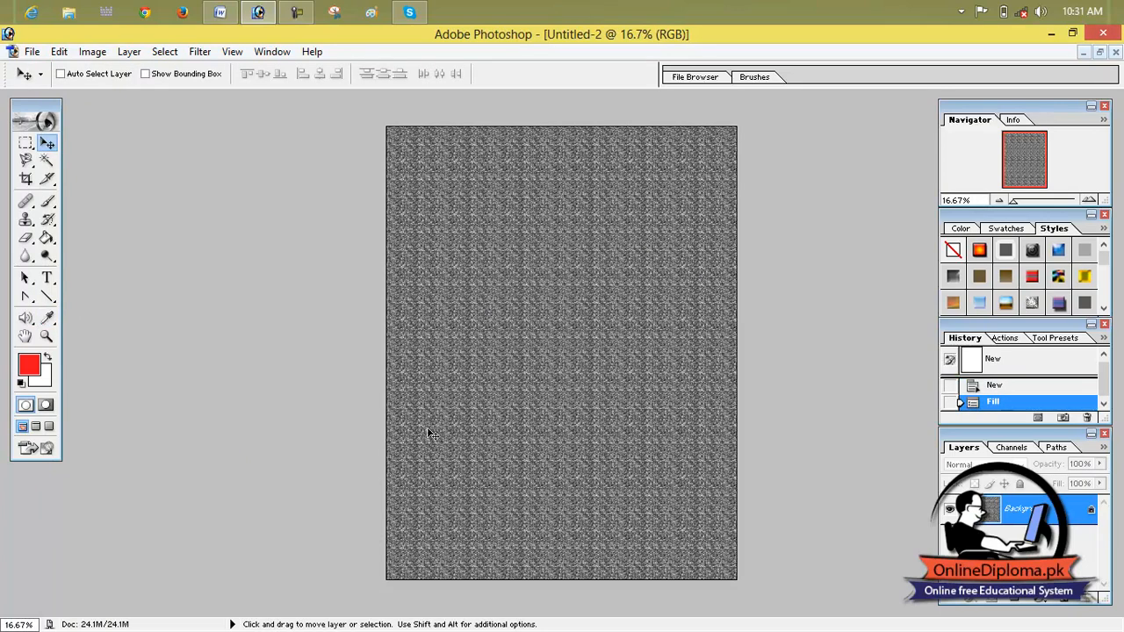
Close both open documents, Untitled-2 and Untitled-1, without saving them
{"action": "left_click", "coordinate": [1114, 54]}
{"action": "left_click", "coordinate": [590, 269]}
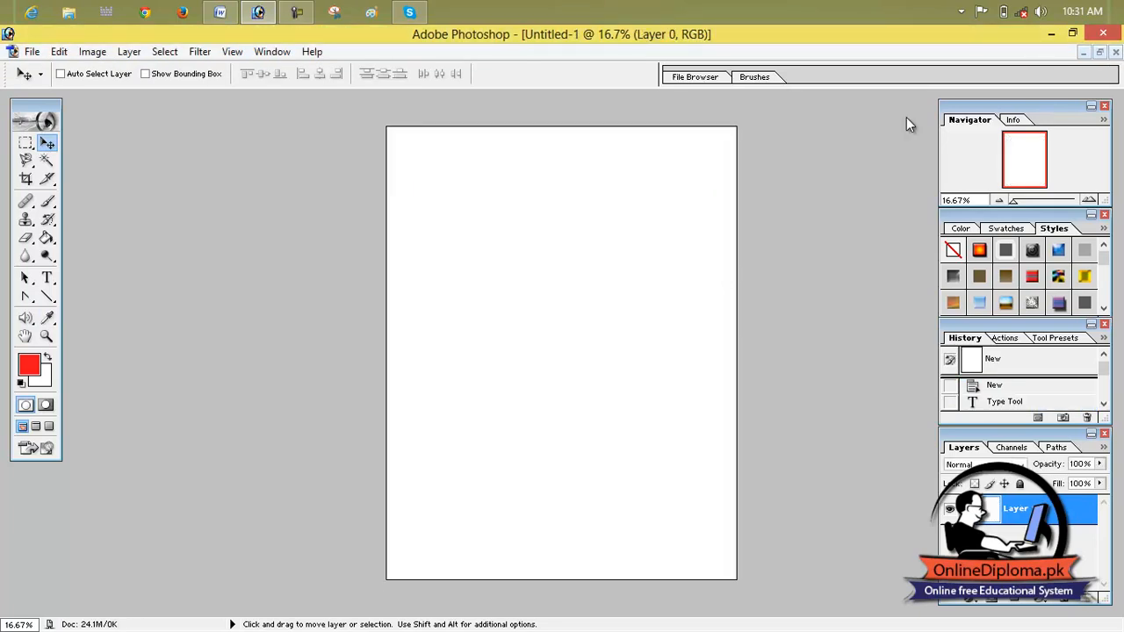
{"action": "left_click", "coordinate": [1115, 52]}
{"action": "left_click", "coordinate": [567, 268]}
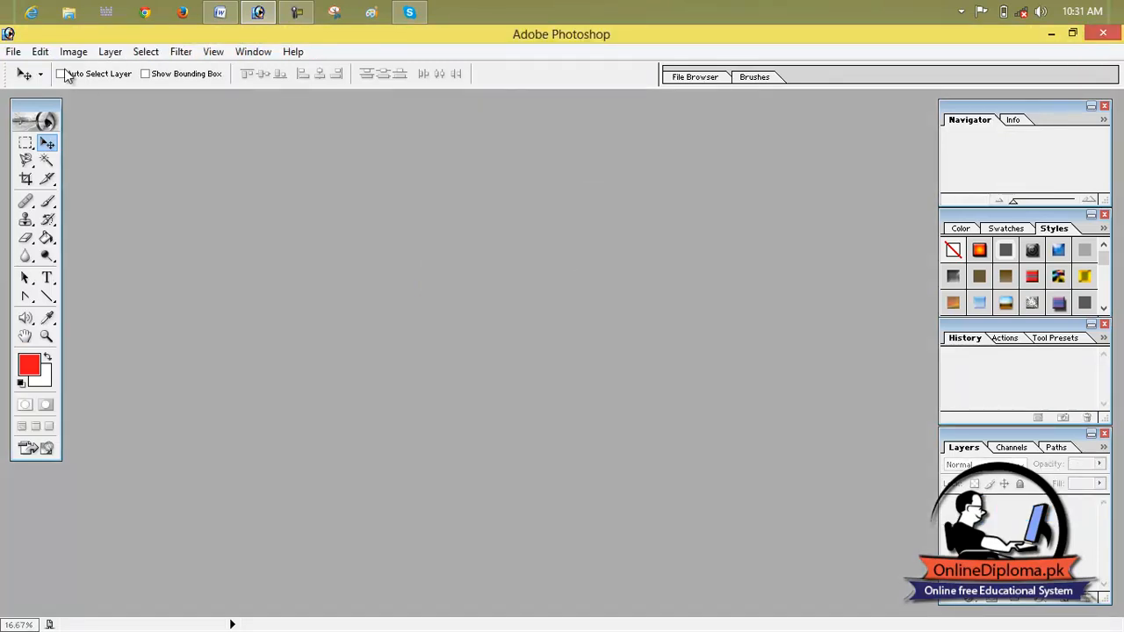
Create a Letter-size RGB document with Background Color contents and convert its background into a regular layer
{"action": "left_click", "coordinate": [13, 52]}
{"action": "left_click", "coordinate": [35, 70]}
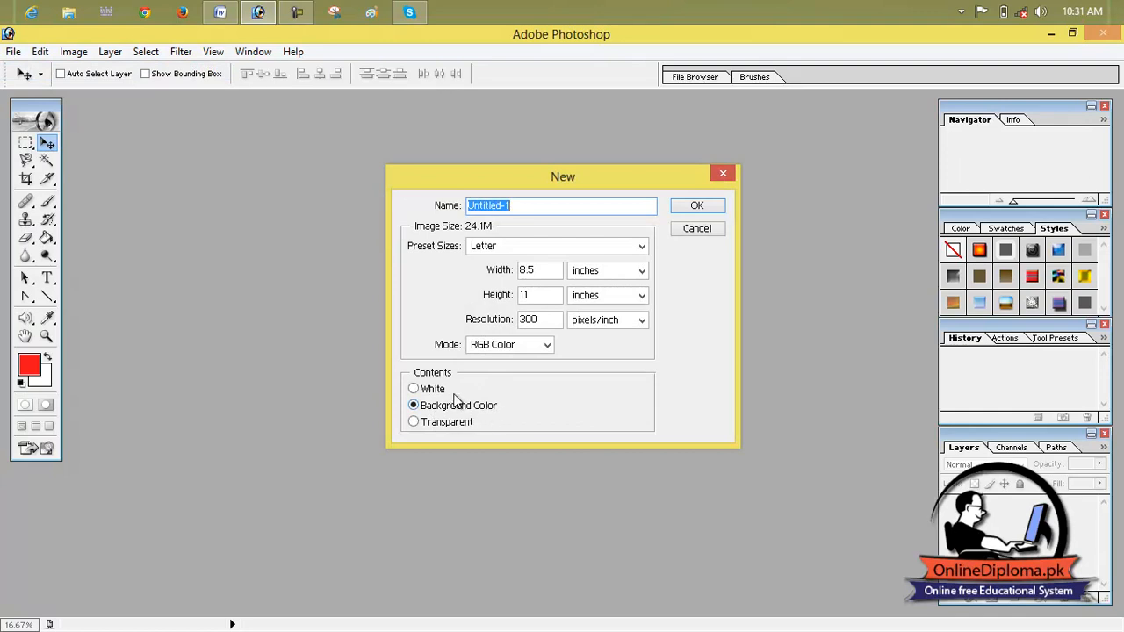
{"action": "left_click", "coordinate": [696, 209]}
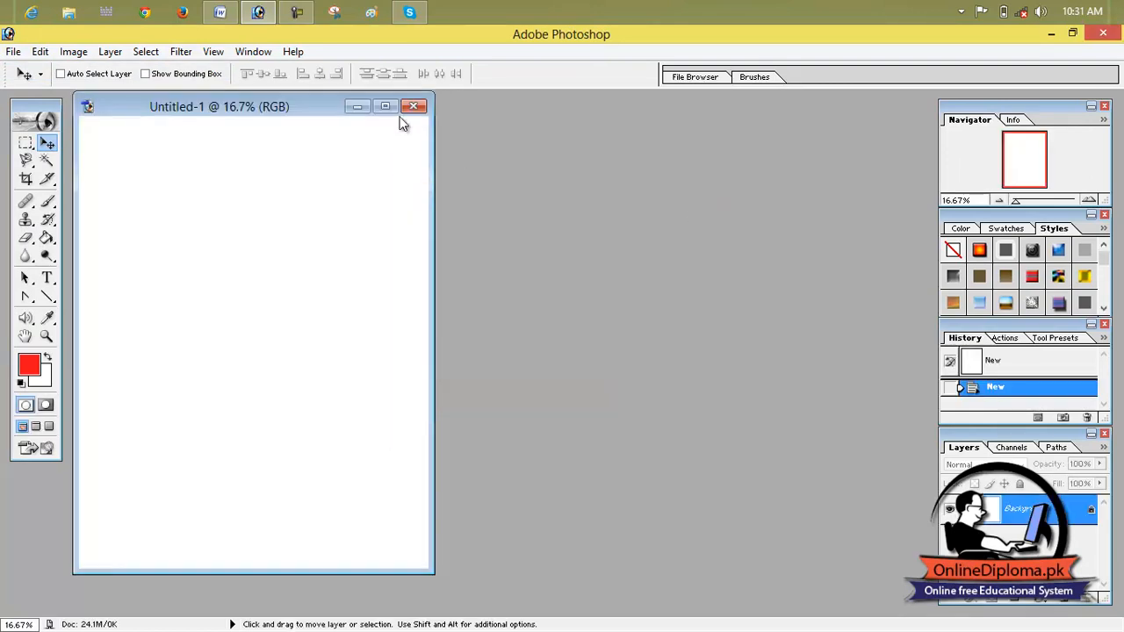
{"action": "left_click", "coordinate": [385, 106]}
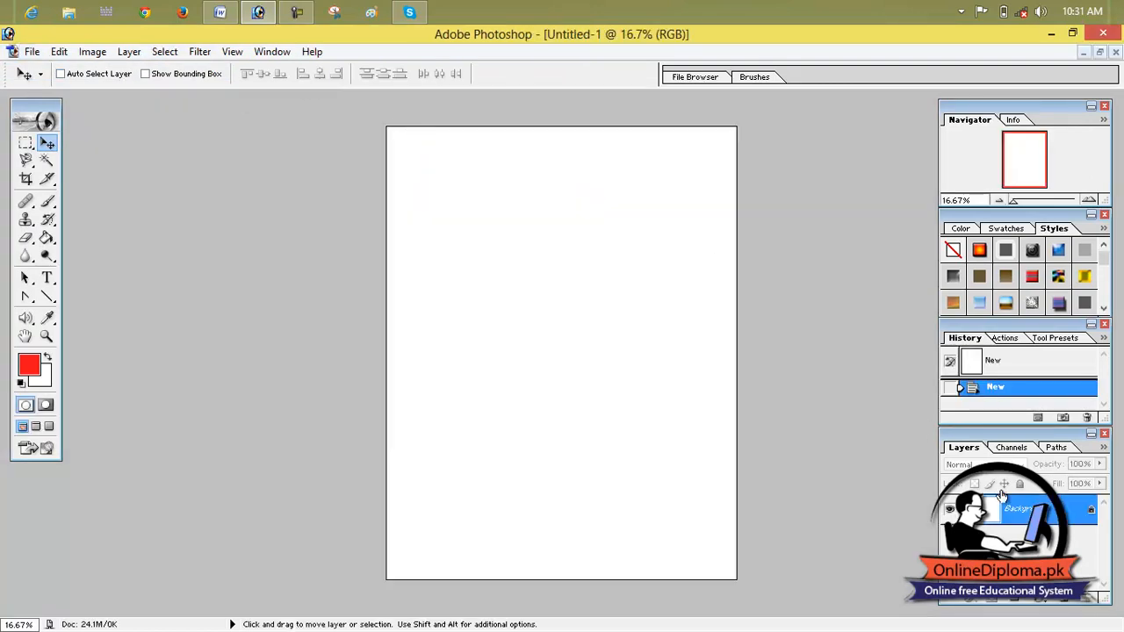
{"action": "double_click", "coordinate": [1008, 507]}
{"action": "left_click", "coordinate": [690, 283]}
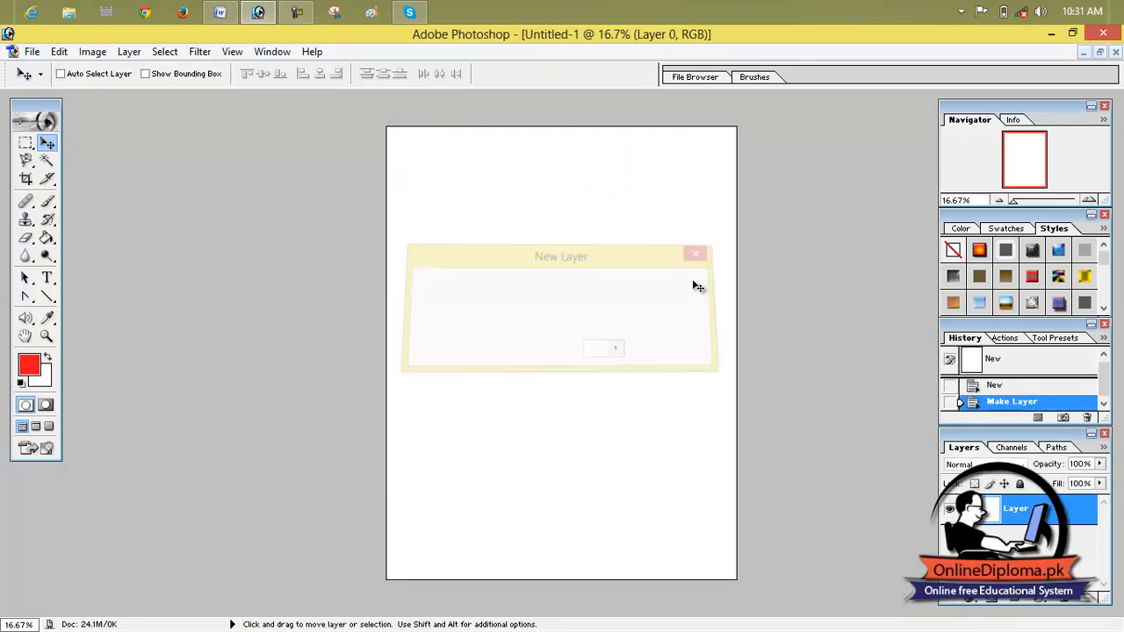
Try the History, Black and Foreground Color contents in the Fill settings for the layer
{"action": "left_click", "coordinate": [31, 52]}
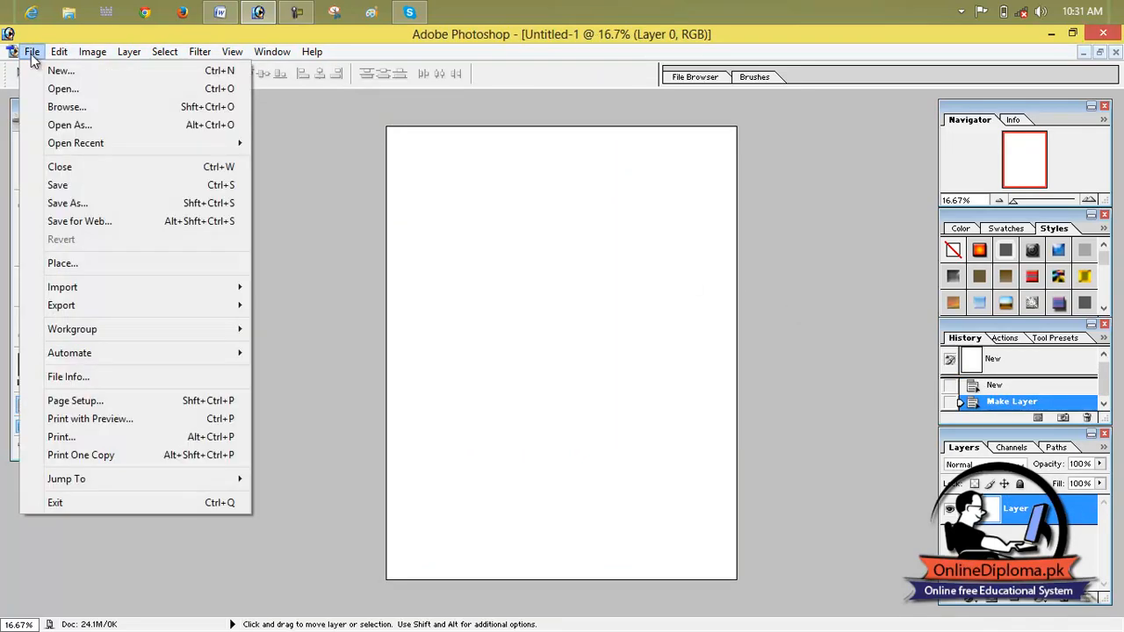
{"action": "mouse_move", "coordinate": [58, 52]}
{"action": "left_click", "coordinate": [208, 313]}
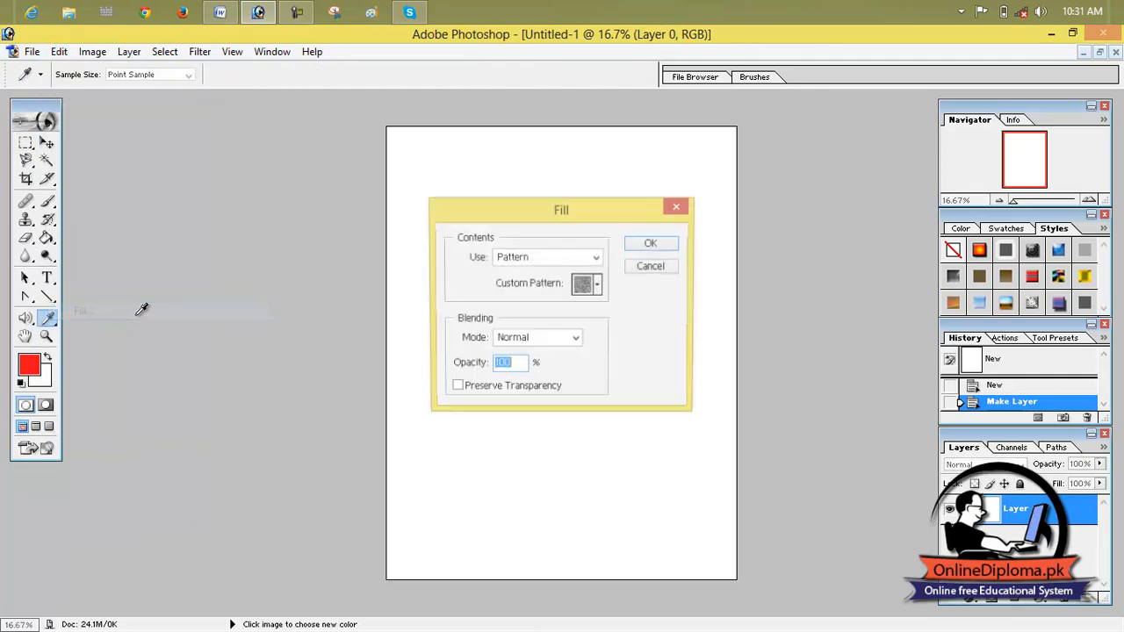
{"action": "left_click", "coordinate": [596, 291]}
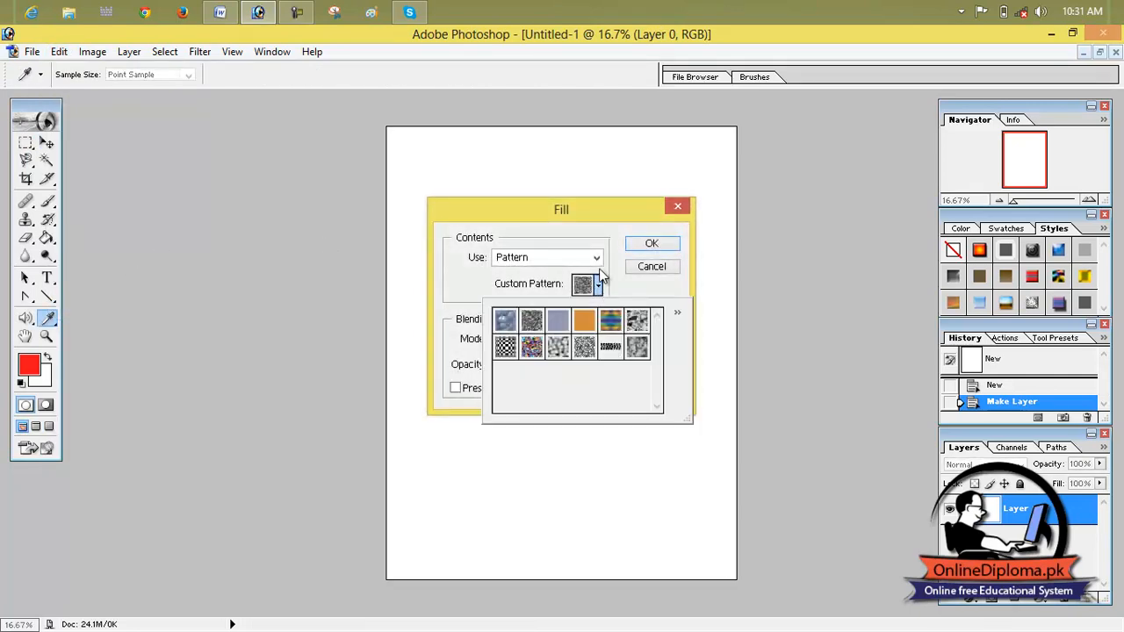
{"action": "left_click", "coordinate": [596, 257]}
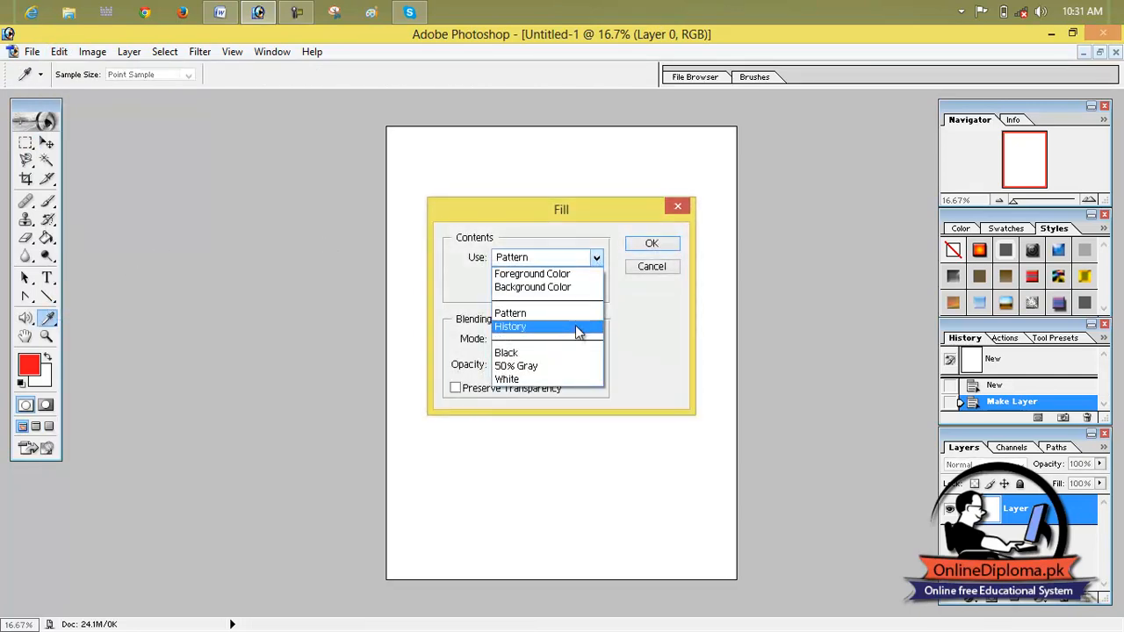
{"action": "left_click", "coordinate": [578, 328]}
{"action": "left_click", "coordinate": [596, 257]}
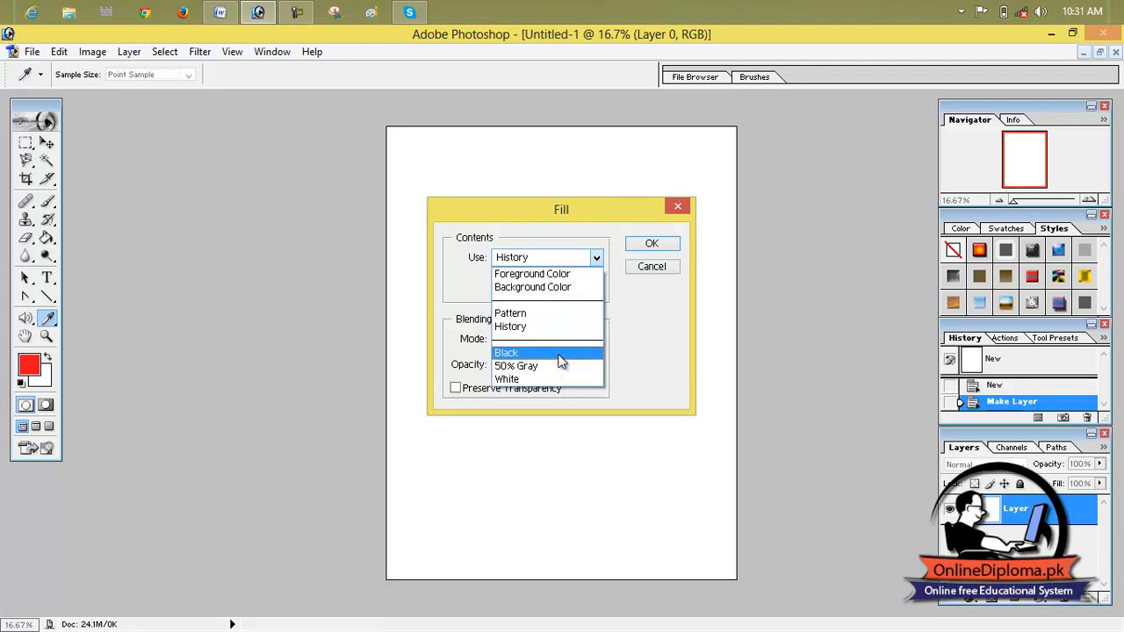
{"action": "left_click", "coordinate": [562, 362]}
{"action": "left_click", "coordinate": [596, 257]}
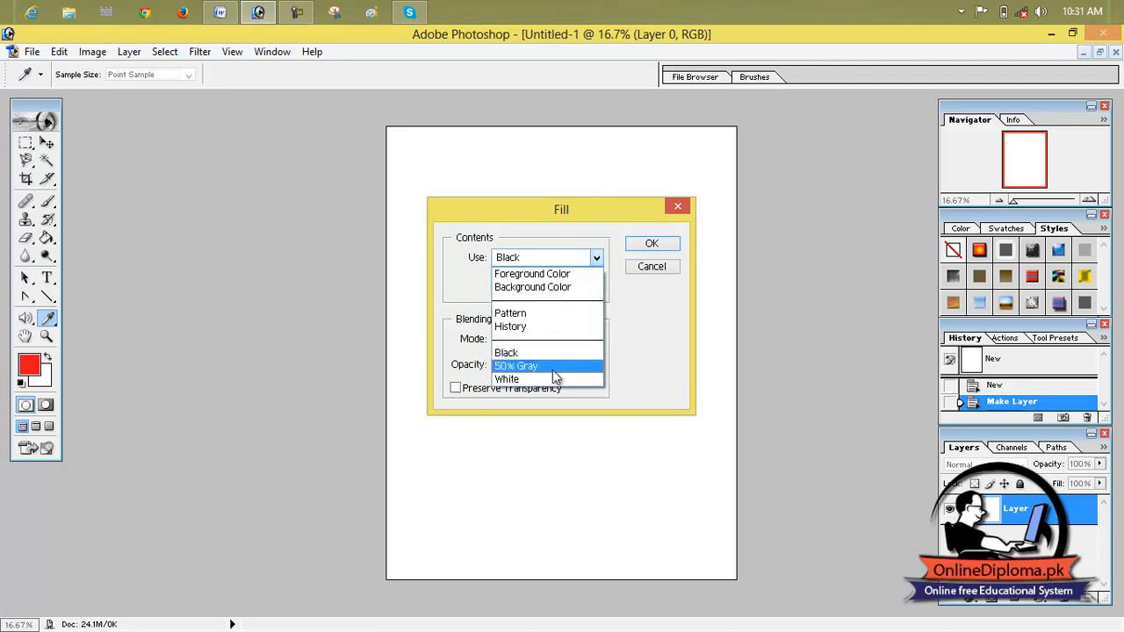
{"action": "left_click", "coordinate": [560, 274]}
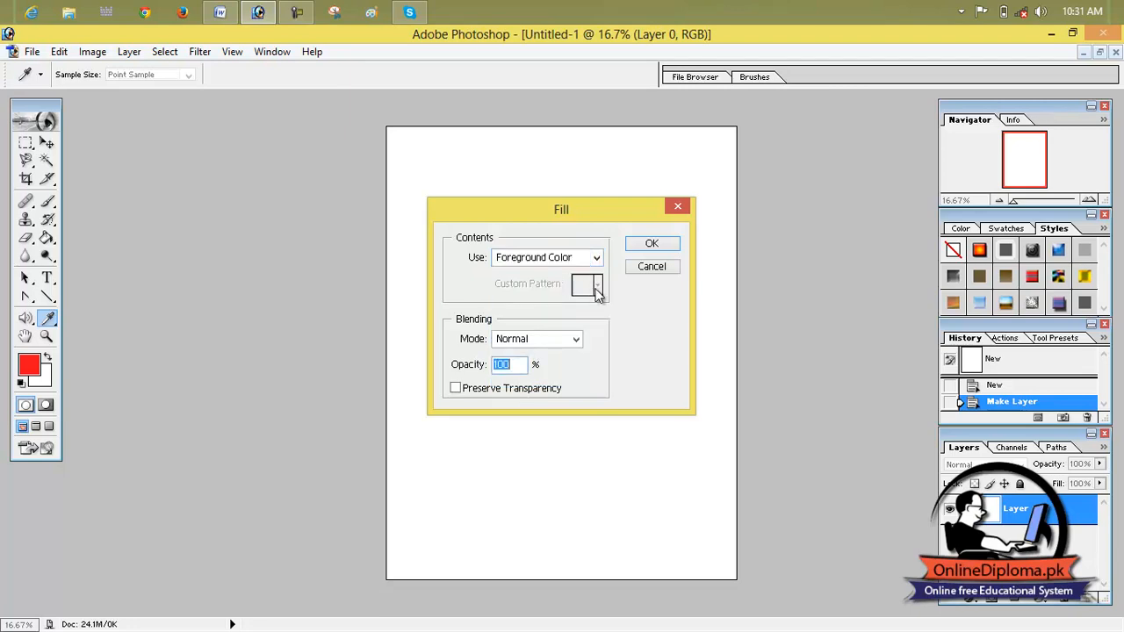
Fill the layer with the Background Color in Normal mode at 100% opacity
{"action": "left_click", "coordinate": [596, 260]}
{"action": "left_click", "coordinate": [584, 287]}
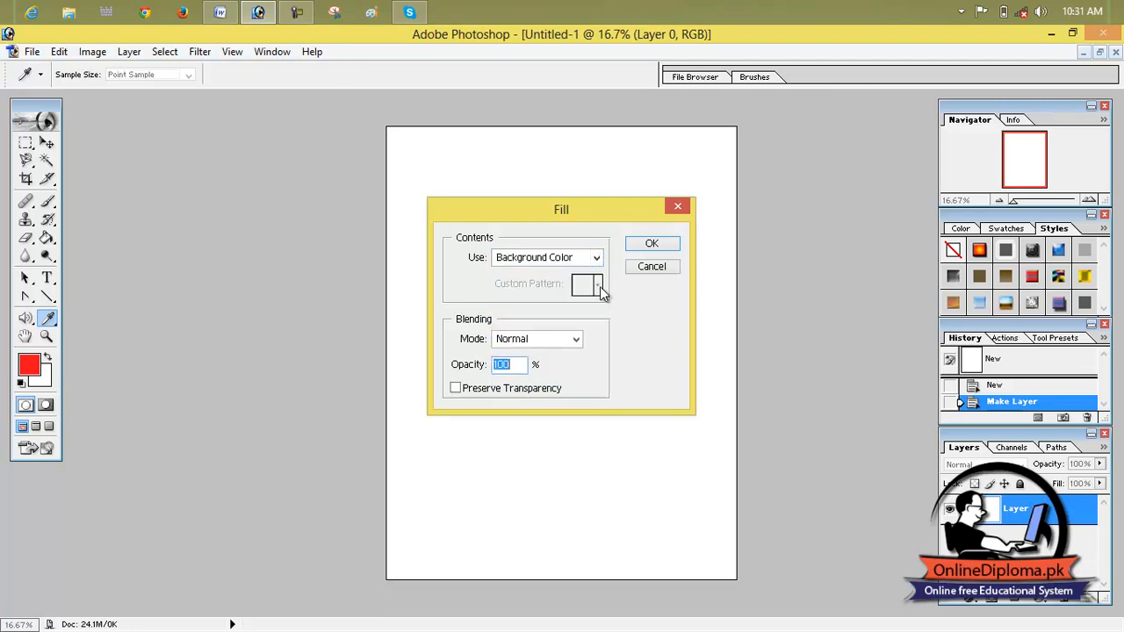
{"action": "left_click", "coordinate": [578, 340]}
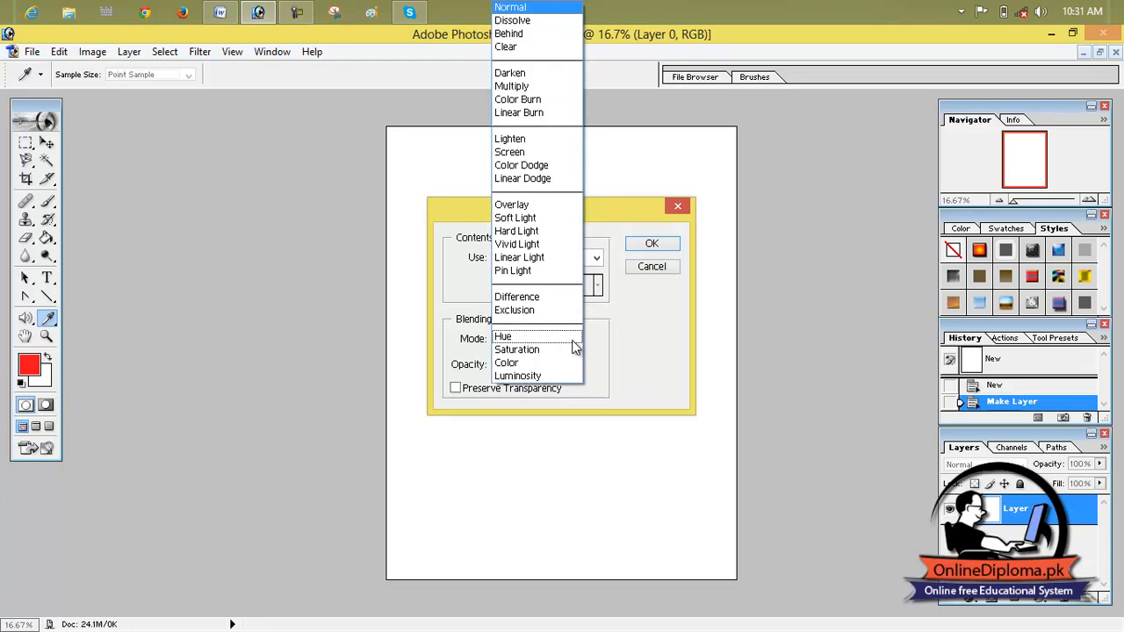
{"action": "left_click", "coordinate": [641, 336]}
{"action": "left_click", "coordinate": [563, 260]}
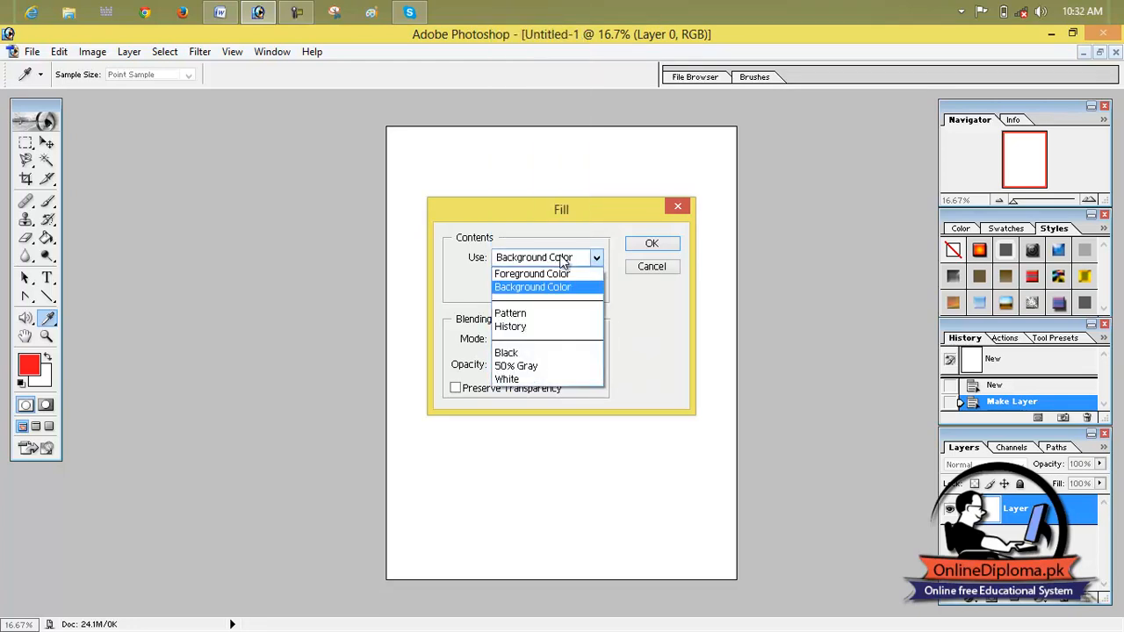
{"action": "left_click", "coordinate": [569, 287]}
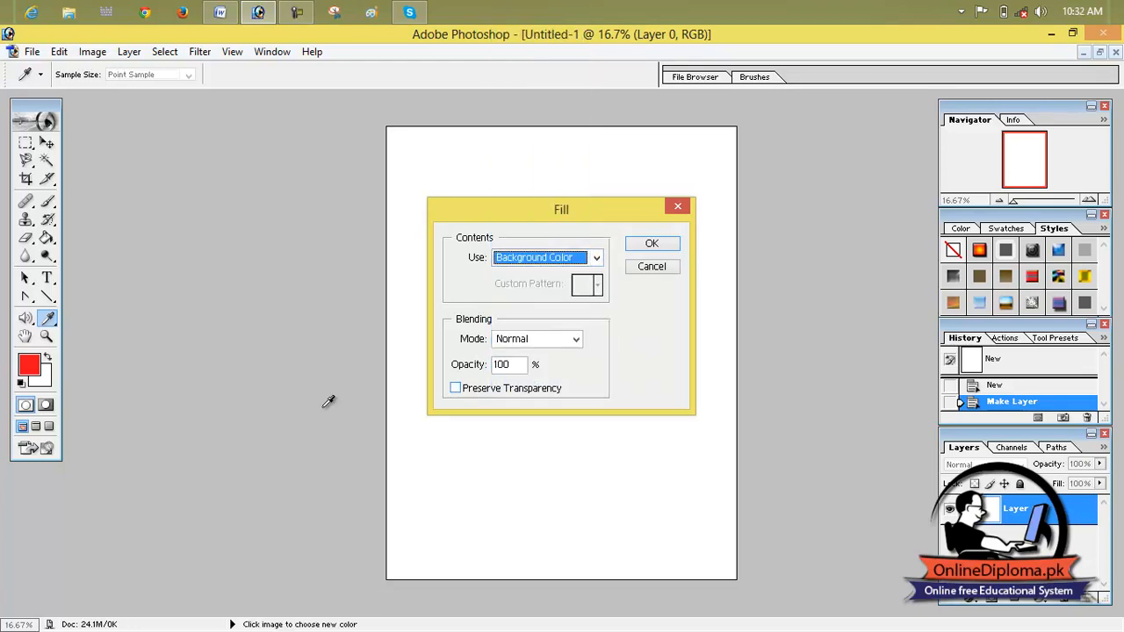
{"action": "left_click", "coordinate": [676, 242]}
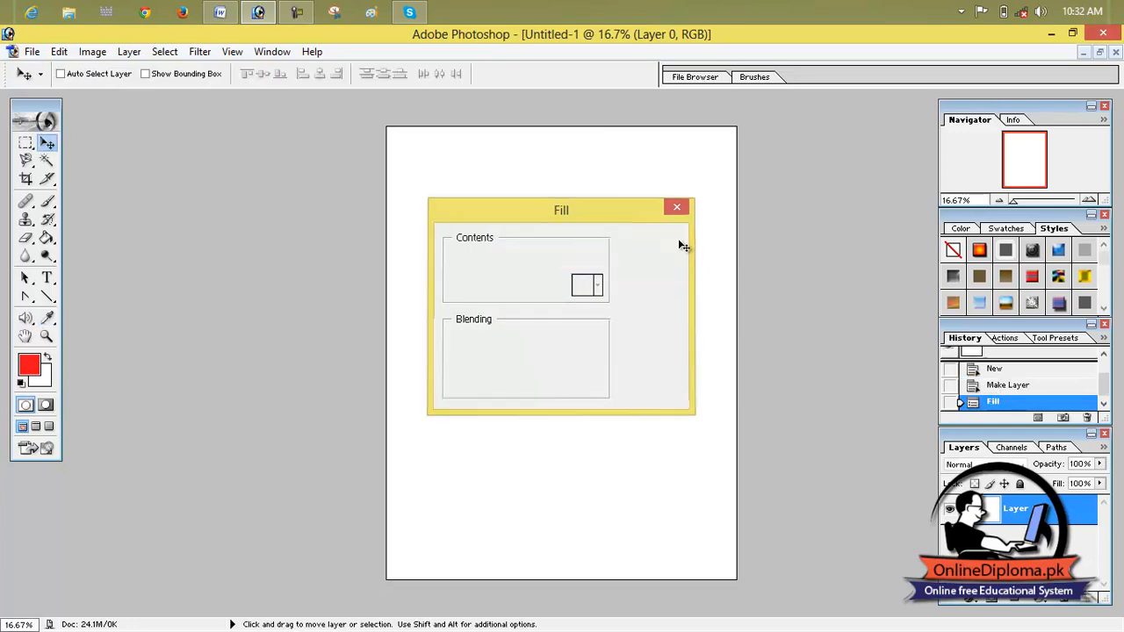
Set the foreground color to the darker red C41824
{"action": "left_click", "coordinate": [37, 364]}
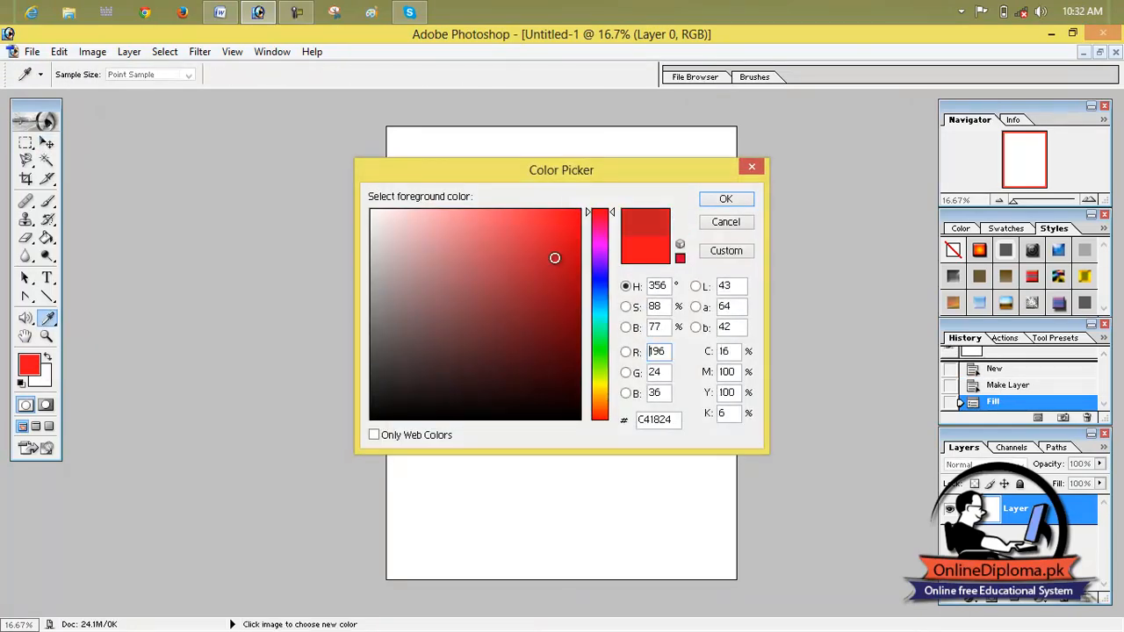
{"action": "left_click", "coordinate": [725, 199]}
{"action": "left_click", "coordinate": [42, 54]}
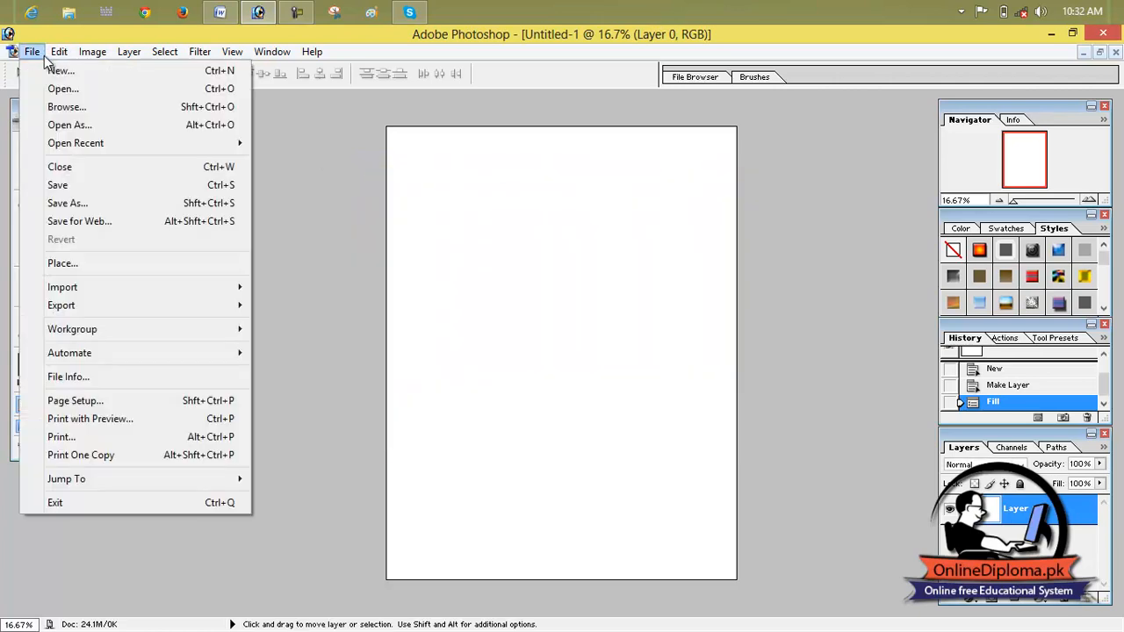
Close the Untitled-1 document without saving it
{"action": "left_click", "coordinate": [1109, 58]}
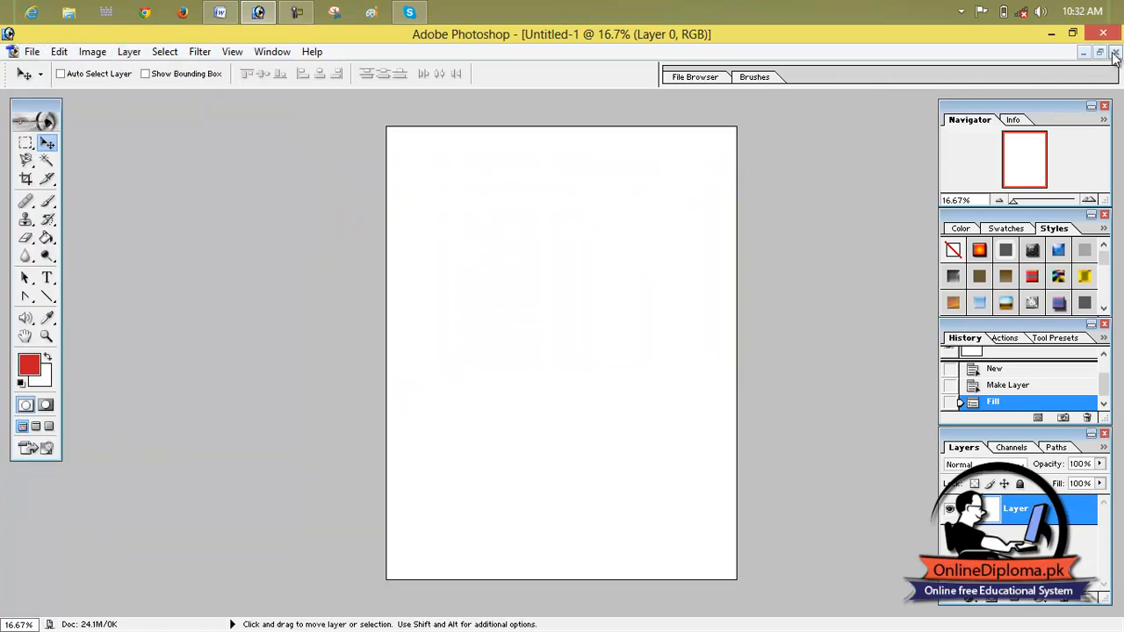
{"action": "left_click", "coordinate": [1116, 54]}
{"action": "left_click", "coordinate": [563, 270]}
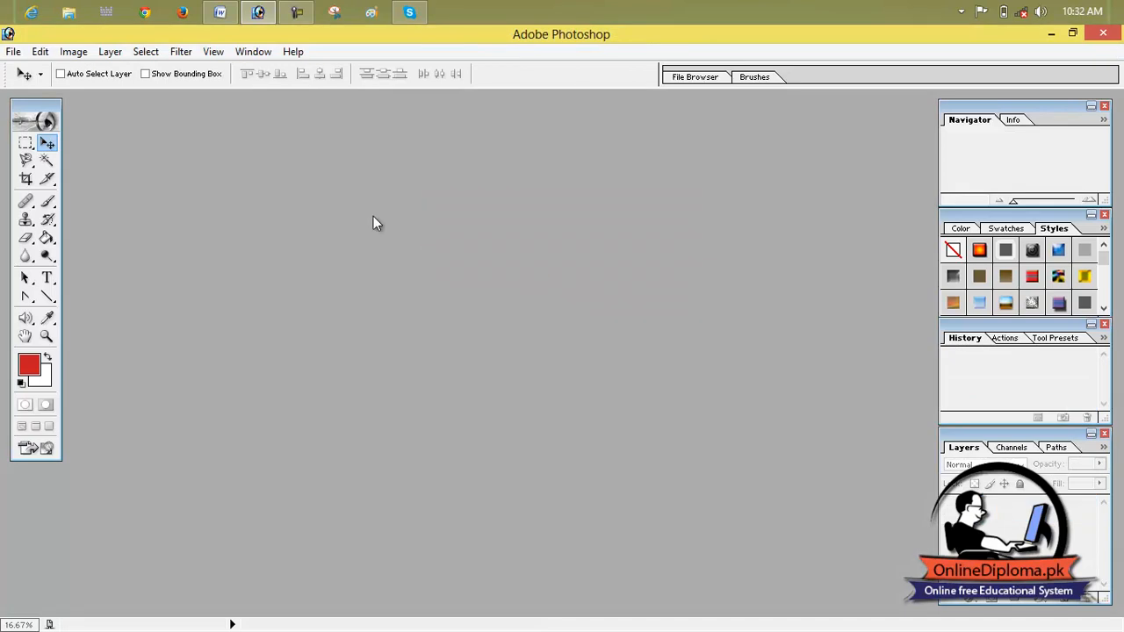
Create a Letter-size RGB document at 300 pixels/inch with Background Color contents and maximize its window
{"action": "key", "text": "alt+f"}
{"action": "key", "text": "Return"}
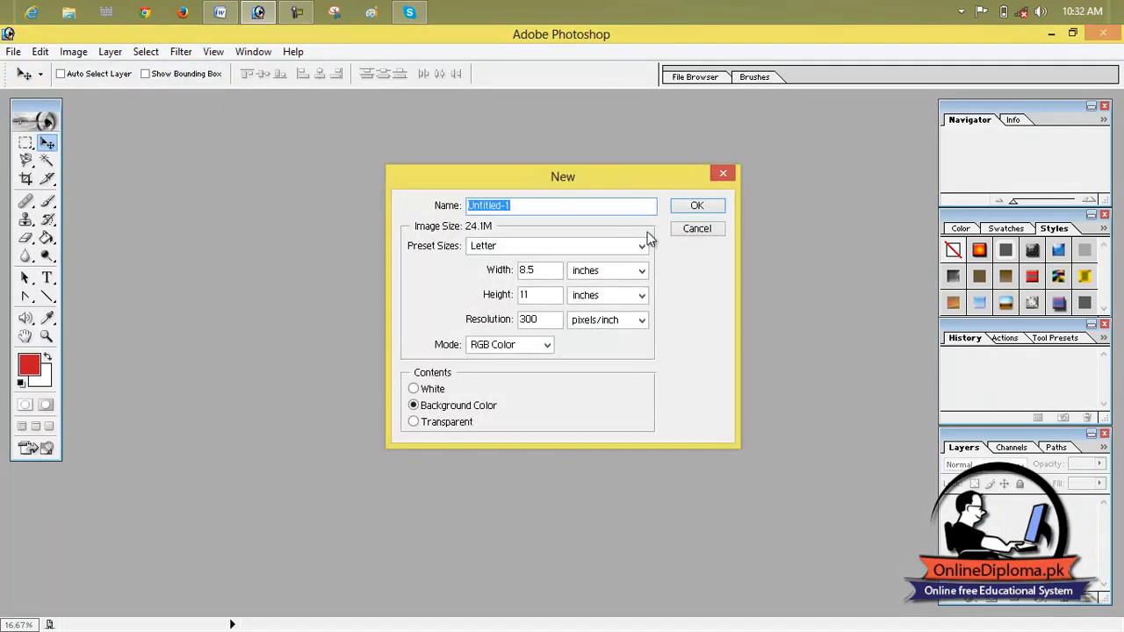
{"action": "left_click", "coordinate": [696, 207]}
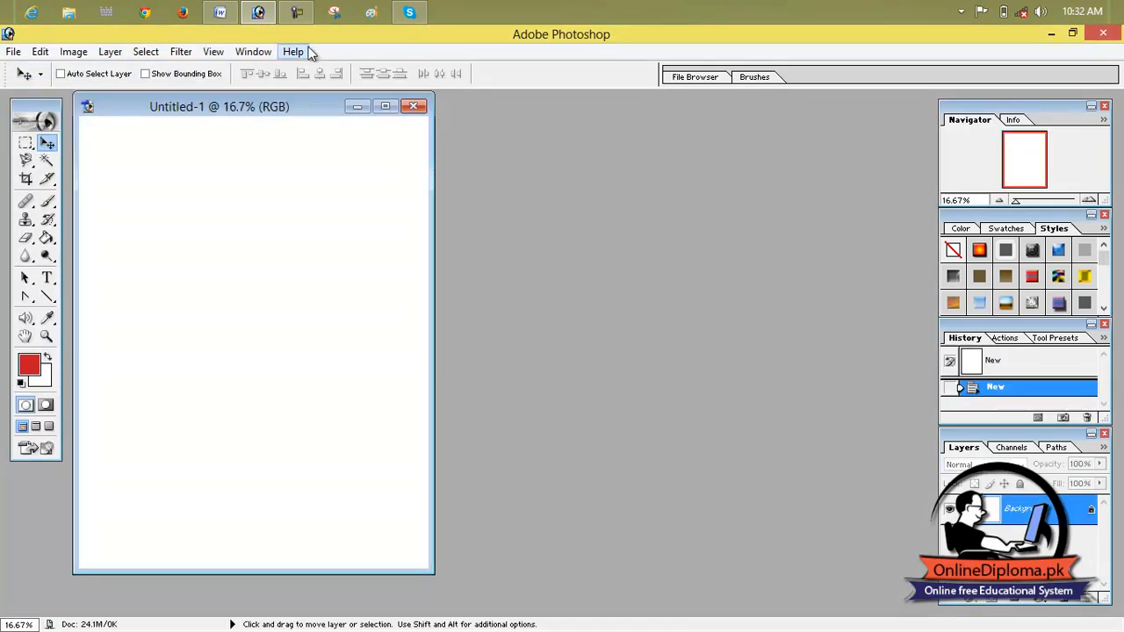
{"action": "left_click", "coordinate": [387, 107]}
{"action": "left_click", "coordinate": [70, 51]}
{"action": "left_click", "coordinate": [98, 311]}
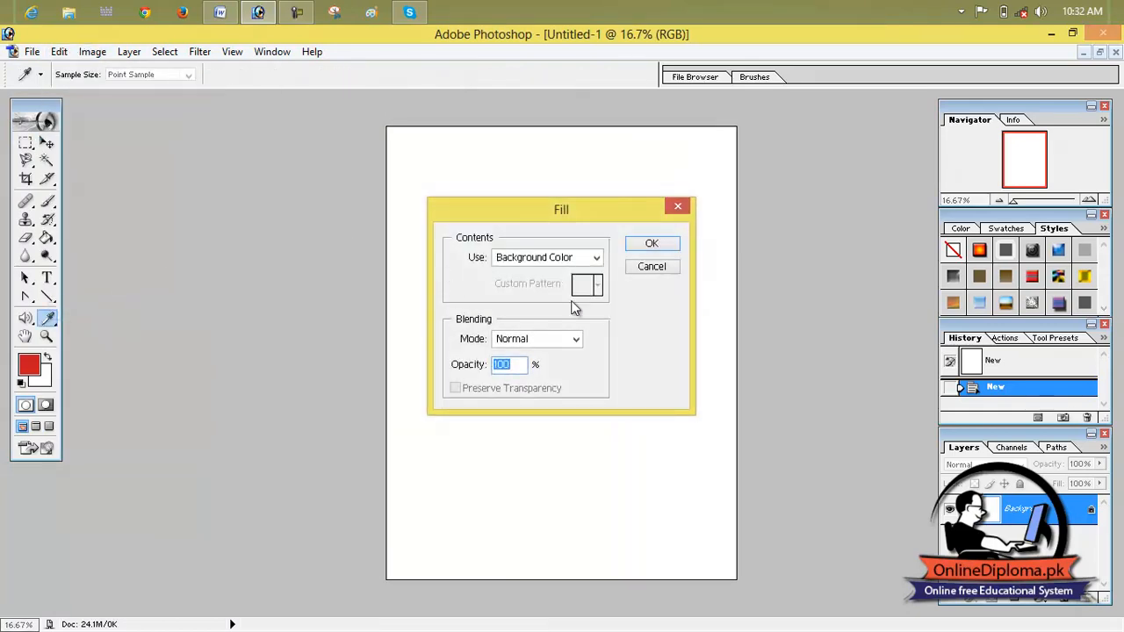
{"action": "left_click", "coordinate": [593, 259]}
{"action": "left_click", "coordinate": [562, 275]}
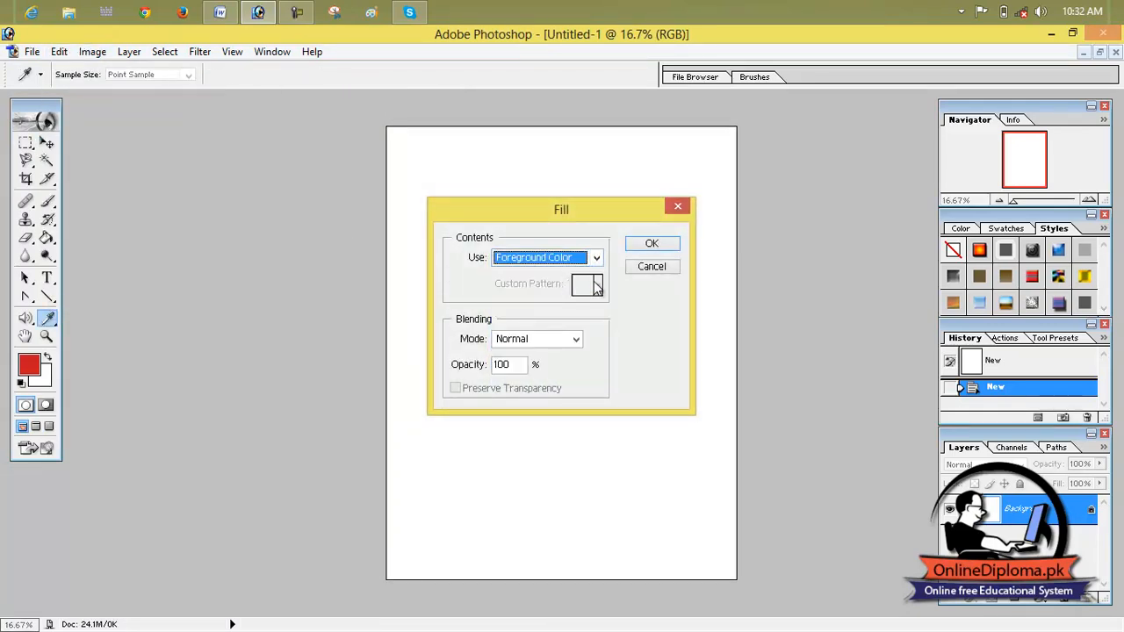
{"action": "left_click", "coordinate": [579, 263]}
{"action": "left_click", "coordinate": [572, 287]}
{"action": "left_click", "coordinate": [578, 340]}
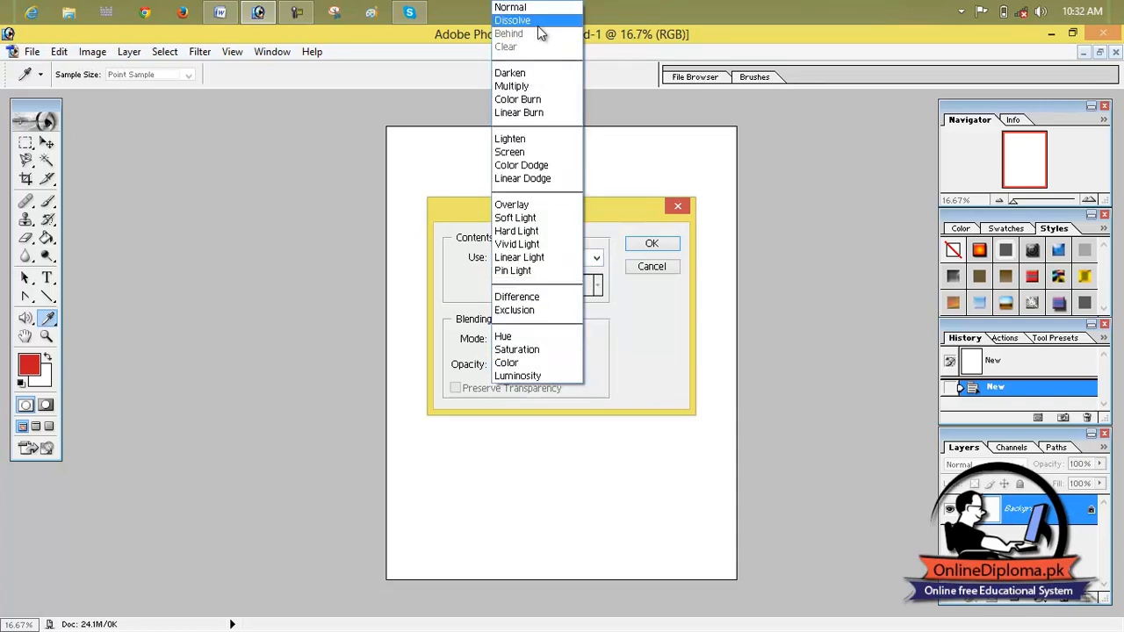
{"action": "left_click", "coordinate": [549, 75]}
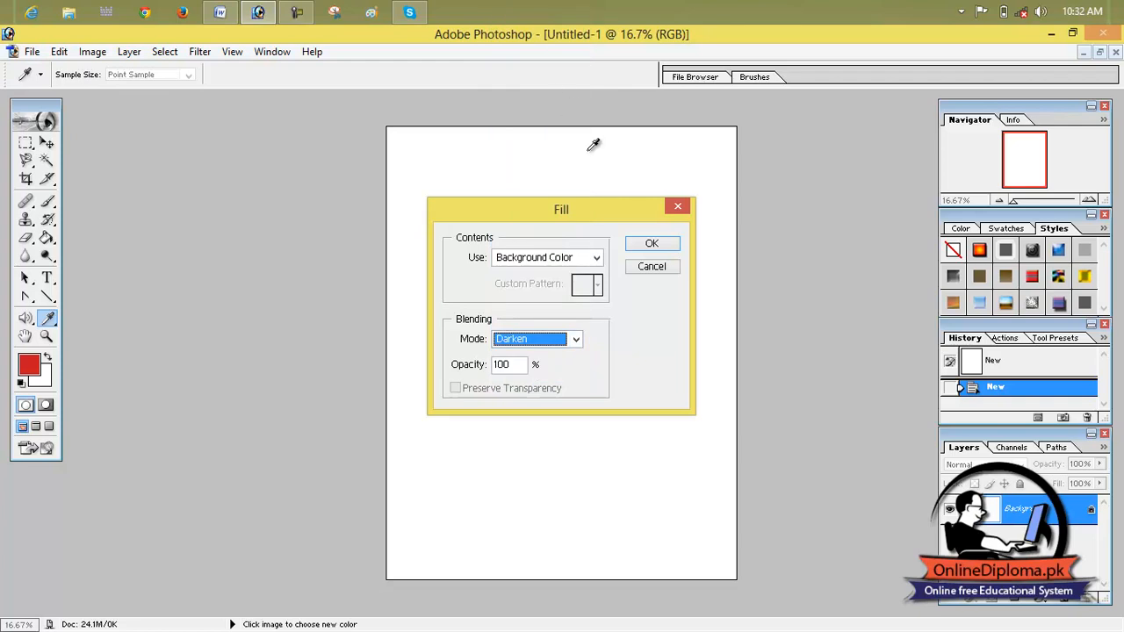
{"action": "left_click", "coordinate": [677, 208]}
{"action": "key", "text": "v"}
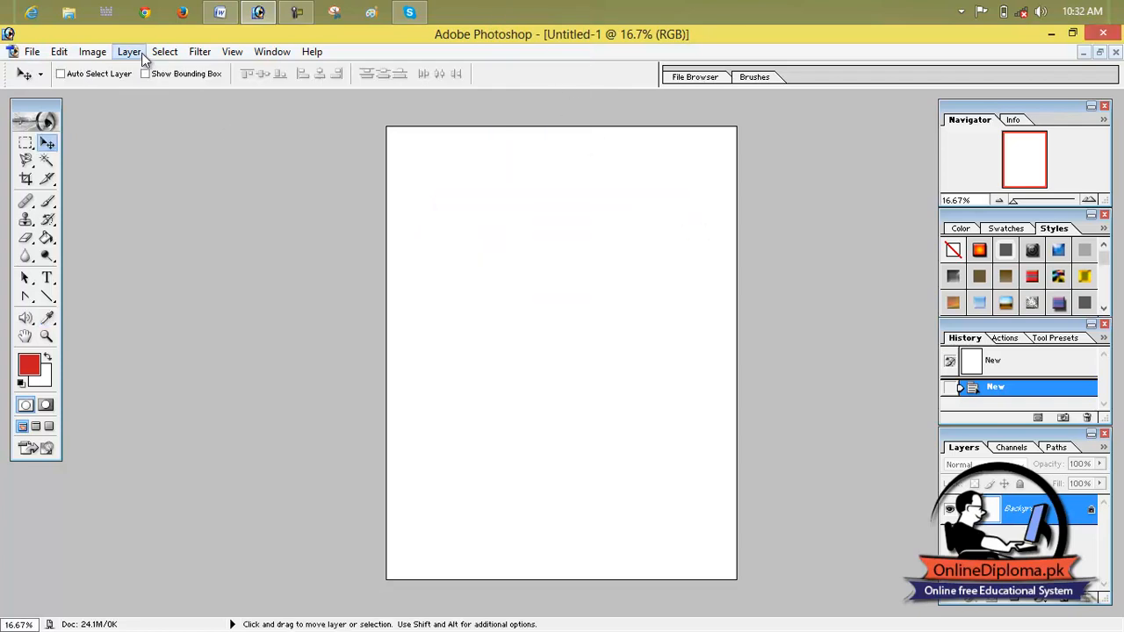
Create a second Letter-size RGB document at 300 pixels/inch with White contents and maximize its window
{"action": "left_click", "coordinate": [31, 51]}
{"action": "left_click", "coordinate": [44, 67]}
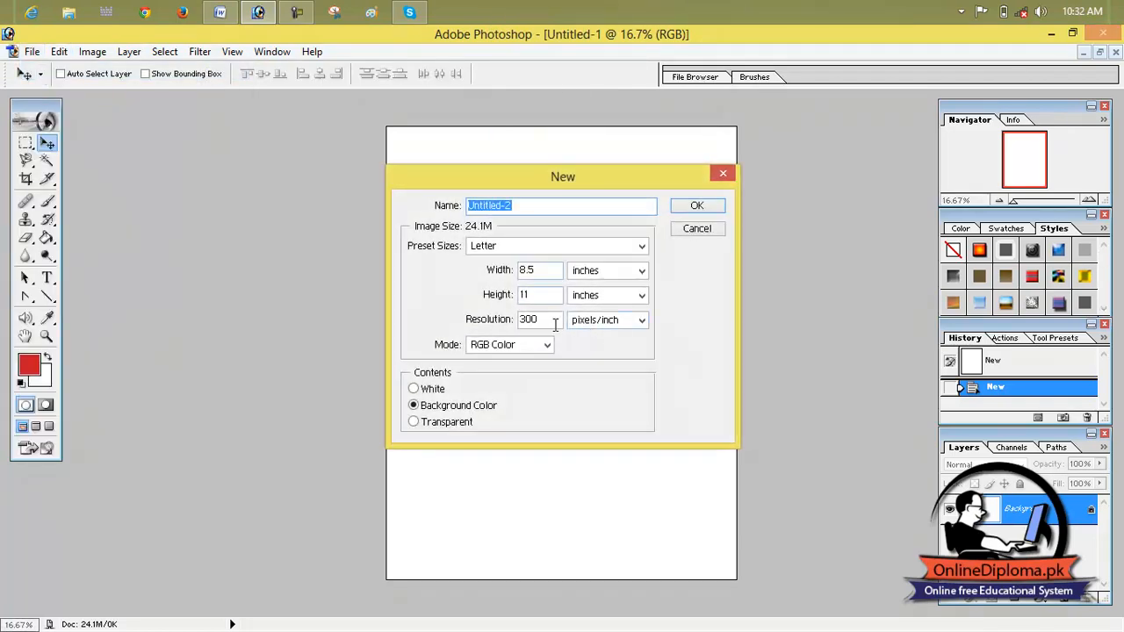
{"action": "left_click", "coordinate": [437, 389]}
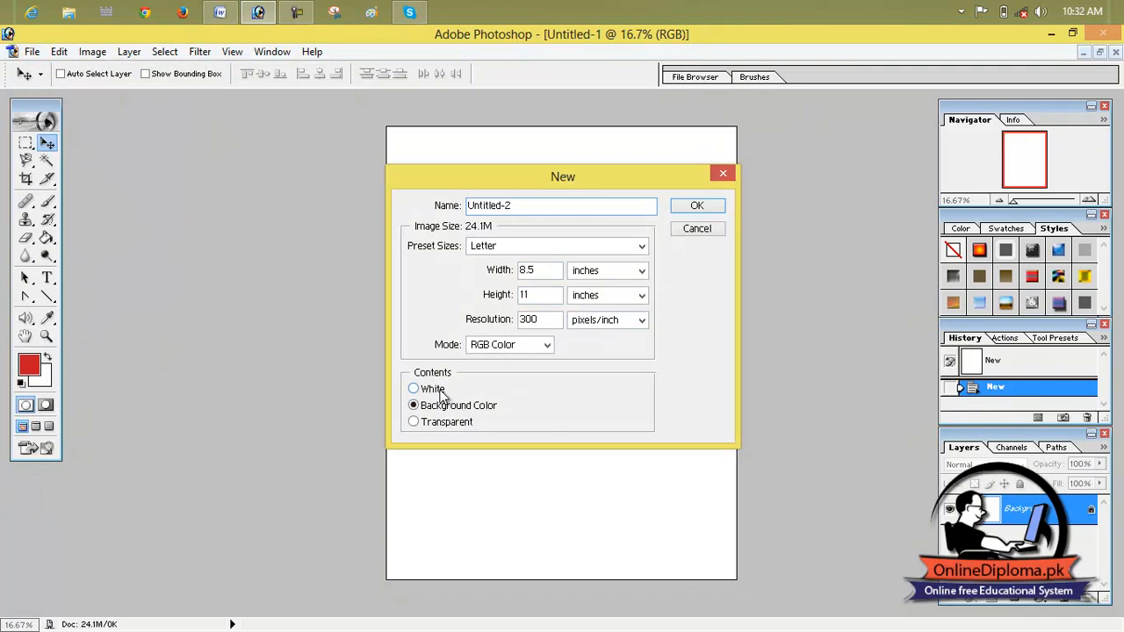
{"action": "left_click", "coordinate": [695, 207]}
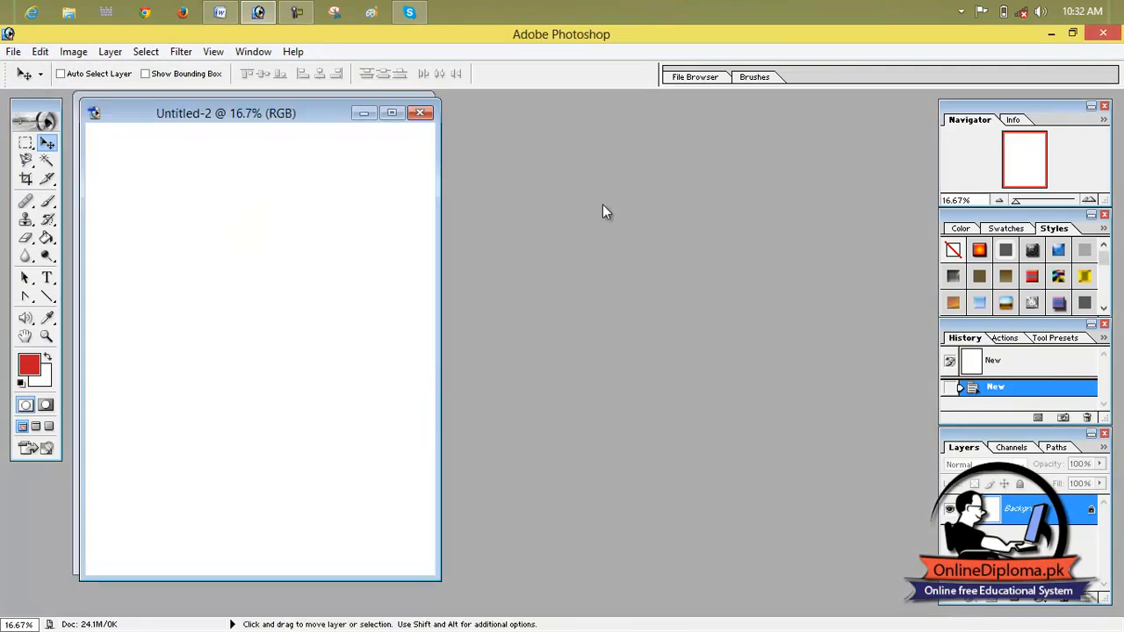
{"action": "left_click", "coordinate": [393, 113]}
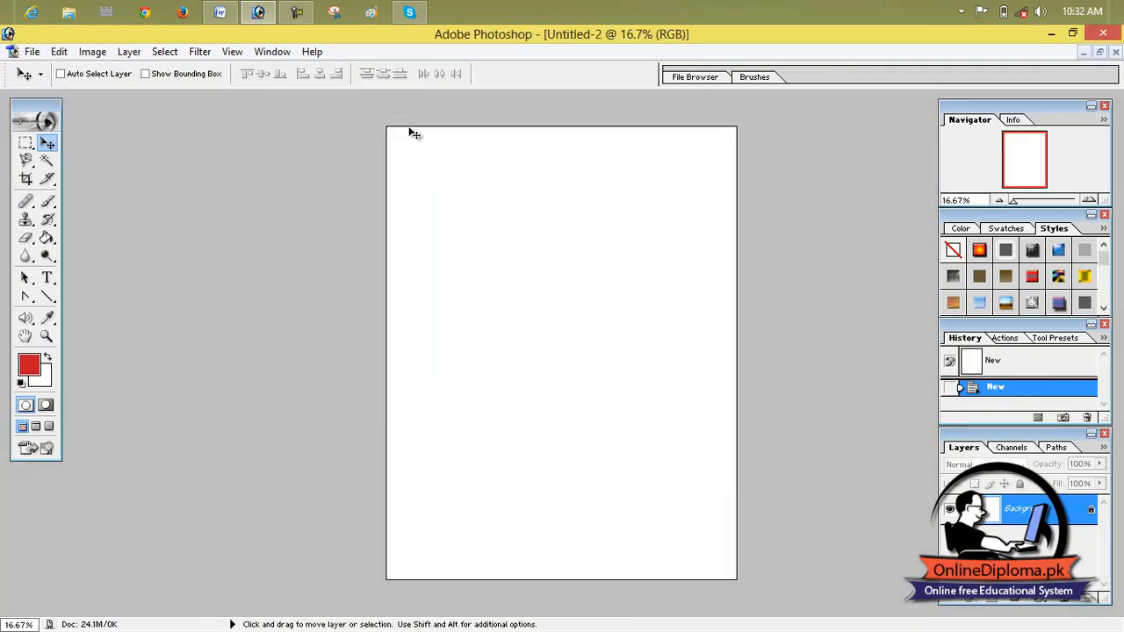
{"action": "left_click", "coordinate": [59, 51]}
{"action": "left_click", "coordinate": [154, 309]}
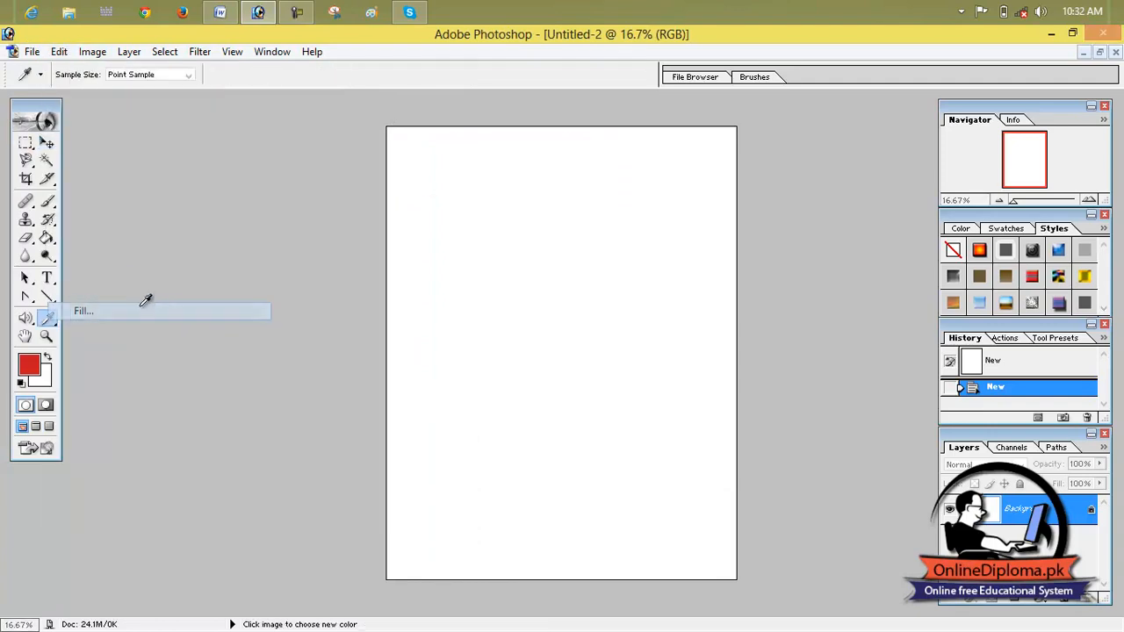
{"action": "left_click", "coordinate": [596, 260]}
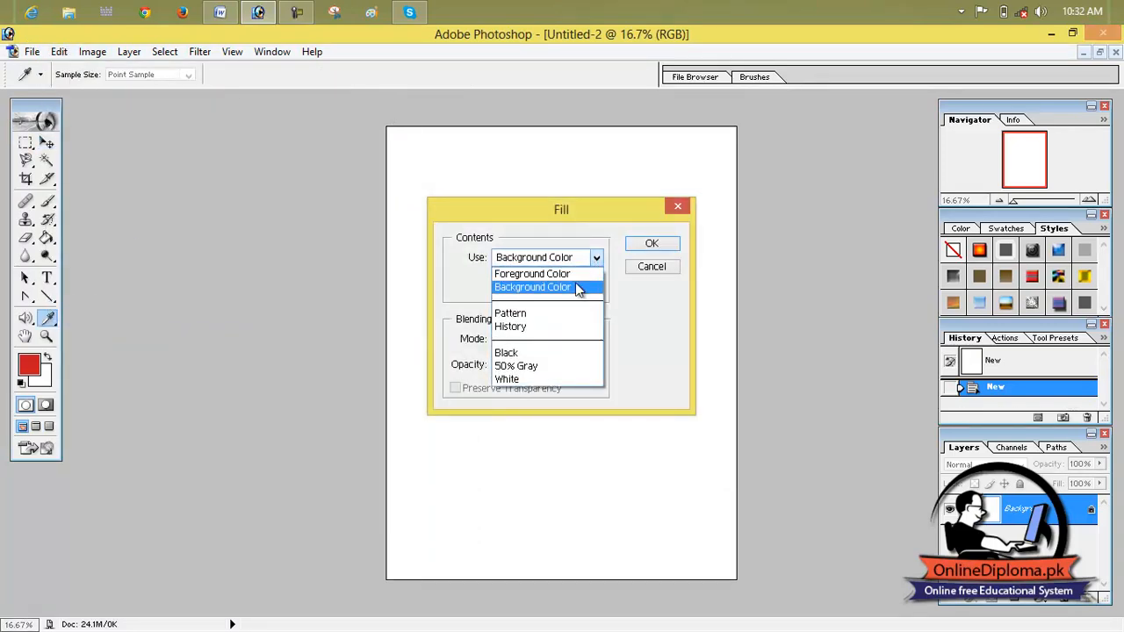
{"action": "left_click", "coordinate": [583, 287]}
{"action": "left_click", "coordinate": [579, 260]}
{"action": "left_click", "coordinate": [580, 274]}
{"action": "left_click", "coordinate": [563, 262]}
{"action": "left_click", "coordinate": [565, 292]}
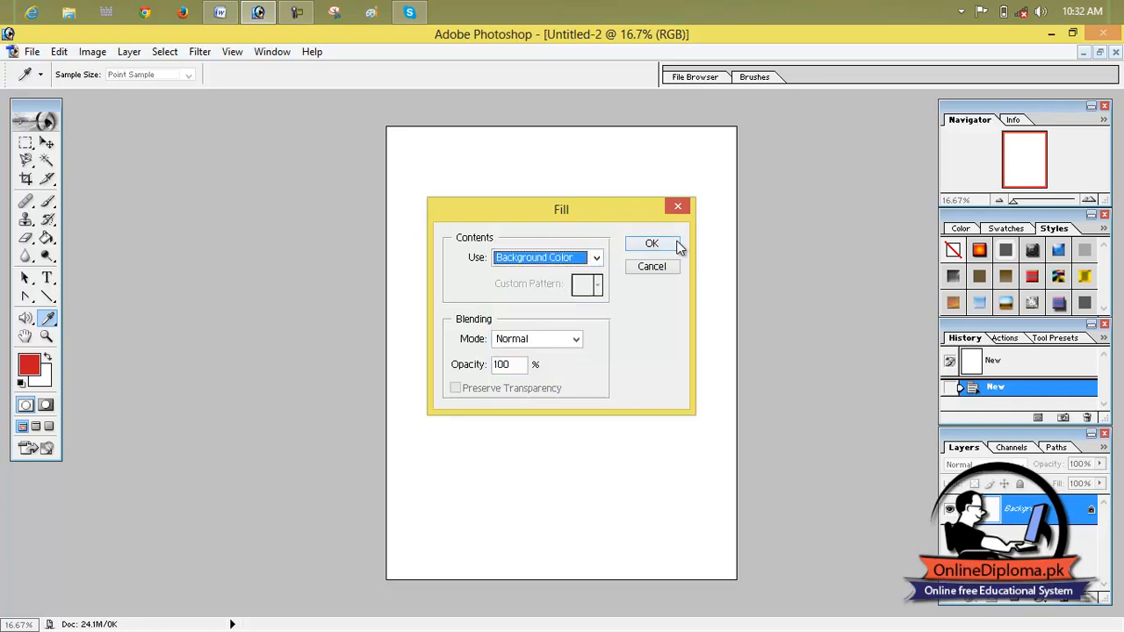
{"action": "left_click", "coordinate": [676, 207]}
{"action": "key", "text": "v"}
Select a large rectangle in the page's upper part with the Rectangular Marquee and start the Fill command on it
{"action": "left_click", "coordinate": [25, 142]}
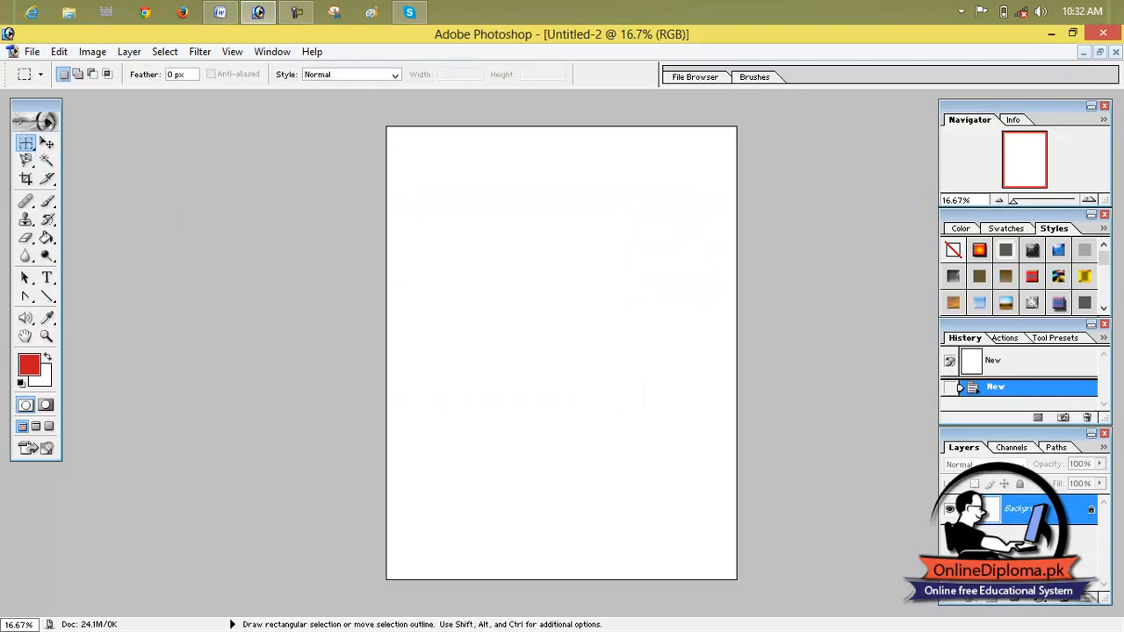
{"action": "left_click_drag", "start_coordinate": [664, 353], "coordinate": [684, 392]}
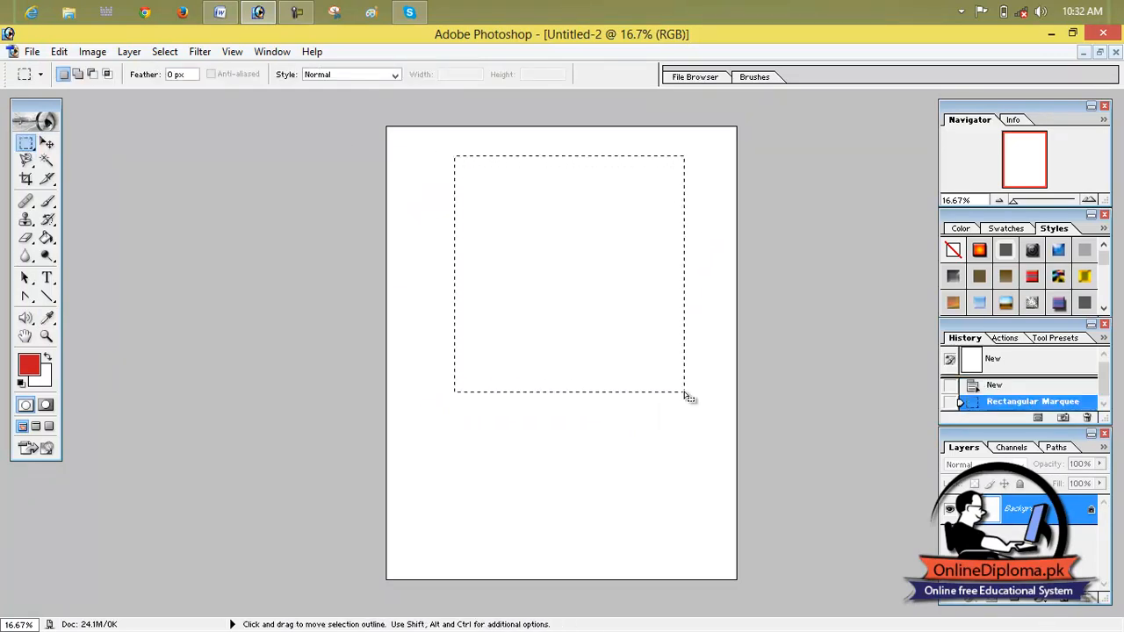
{"action": "left_click", "coordinate": [70, 53]}
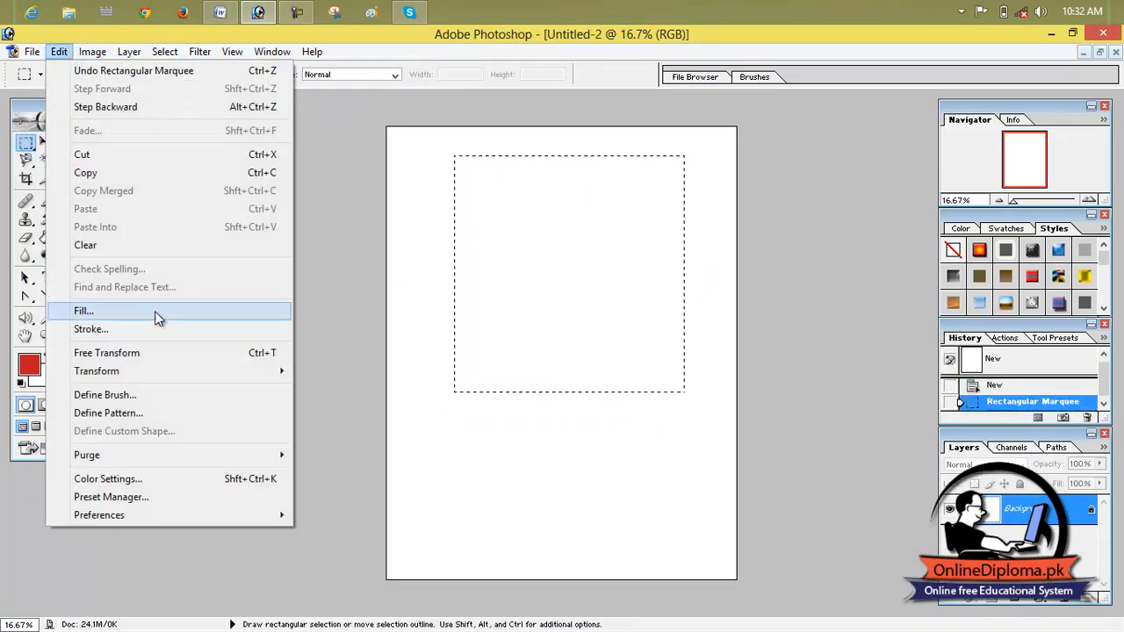
{"action": "left_click", "coordinate": [221, 311]}
Try Foreground Color, History, Pattern with the blue bubbles swatch, and Background Color as the fill contents
{"action": "left_click", "coordinate": [596, 258]}
{"action": "left_click", "coordinate": [536, 265]}
{"action": "left_click", "coordinate": [568, 259]}
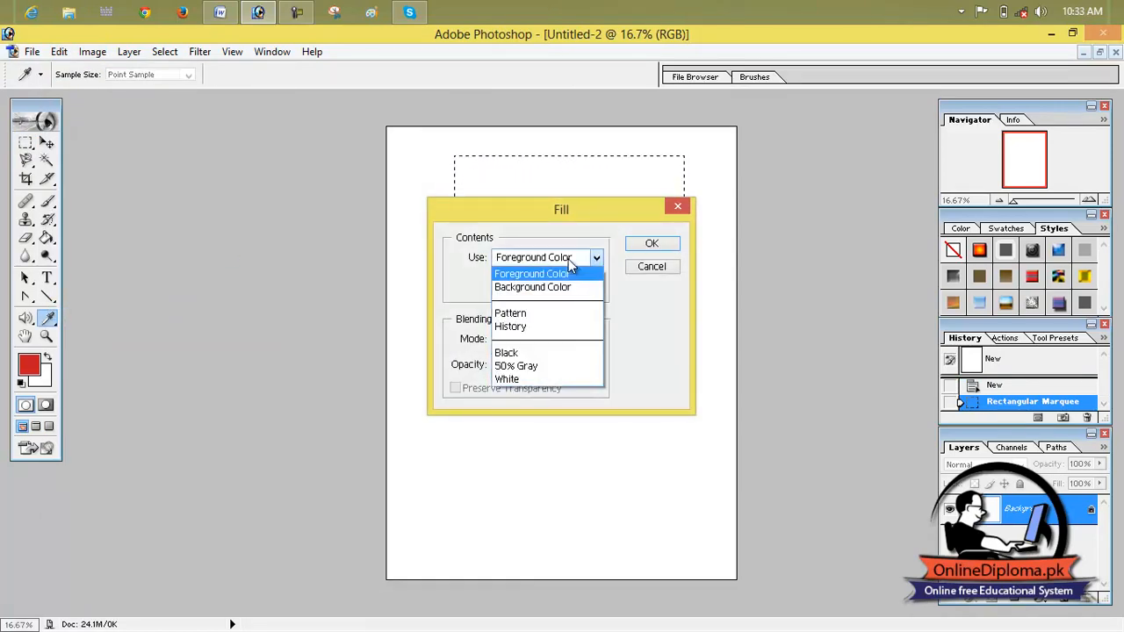
{"action": "left_click", "coordinate": [568, 259]}
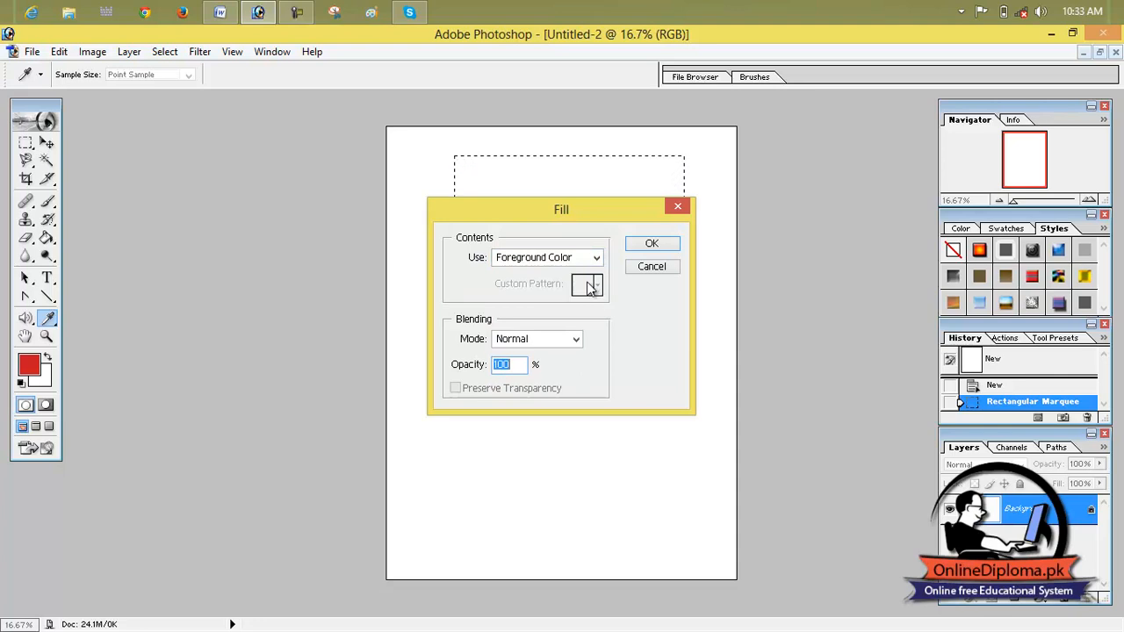
{"action": "left_click", "coordinate": [569, 259]}
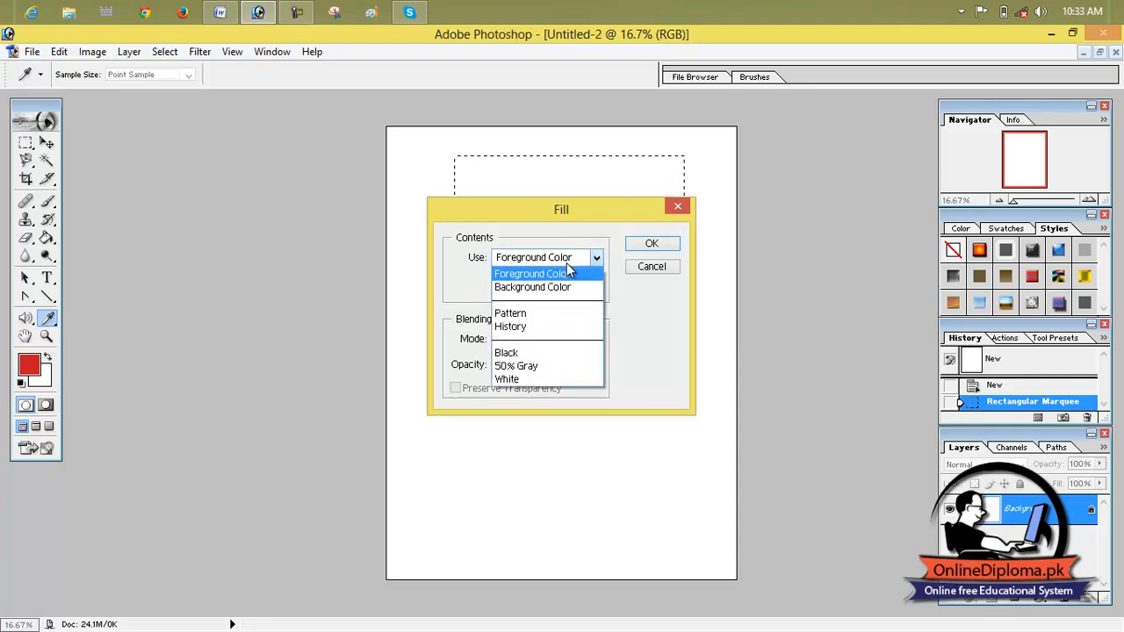
{"action": "left_click", "coordinate": [571, 329]}
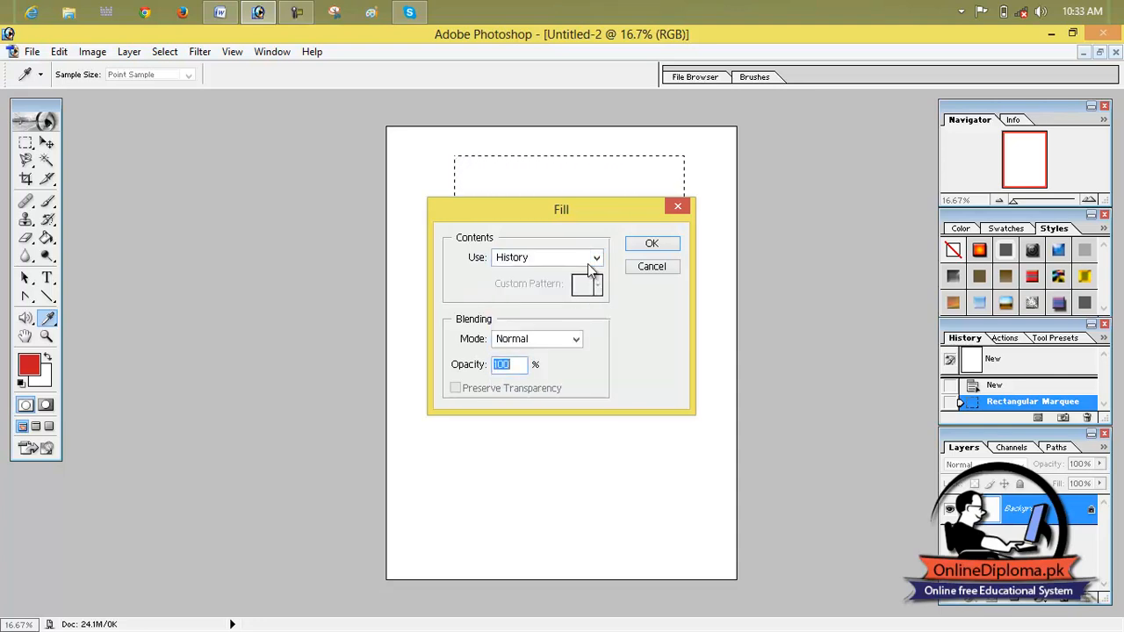
{"action": "left_click", "coordinate": [587, 258]}
{"action": "left_click", "coordinate": [562, 315]}
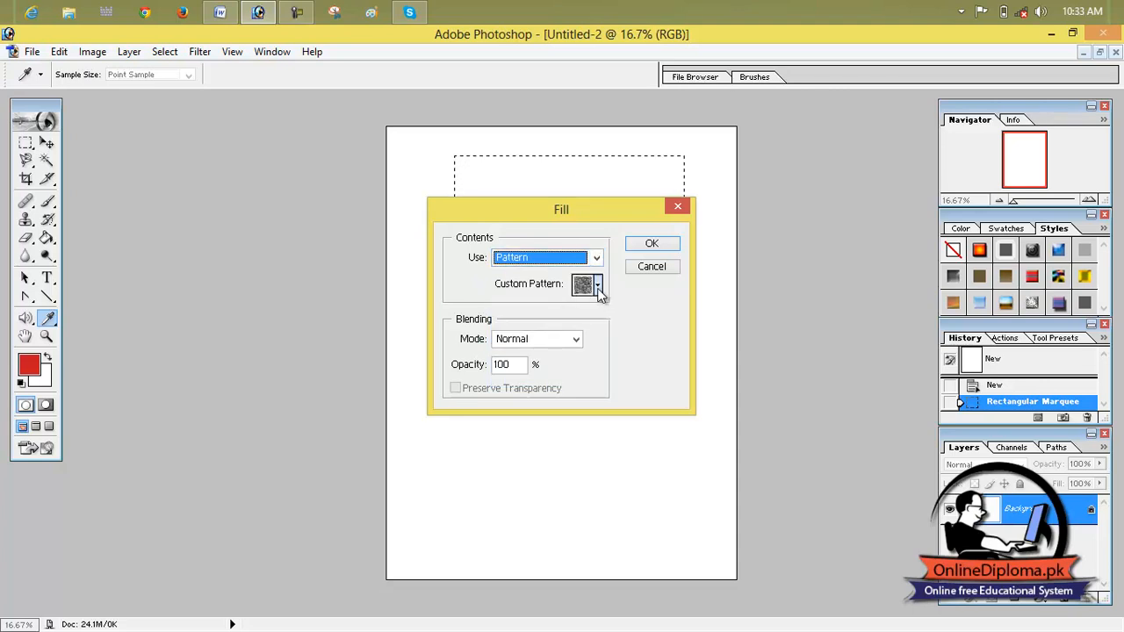
{"action": "left_click", "coordinate": [597, 285]}
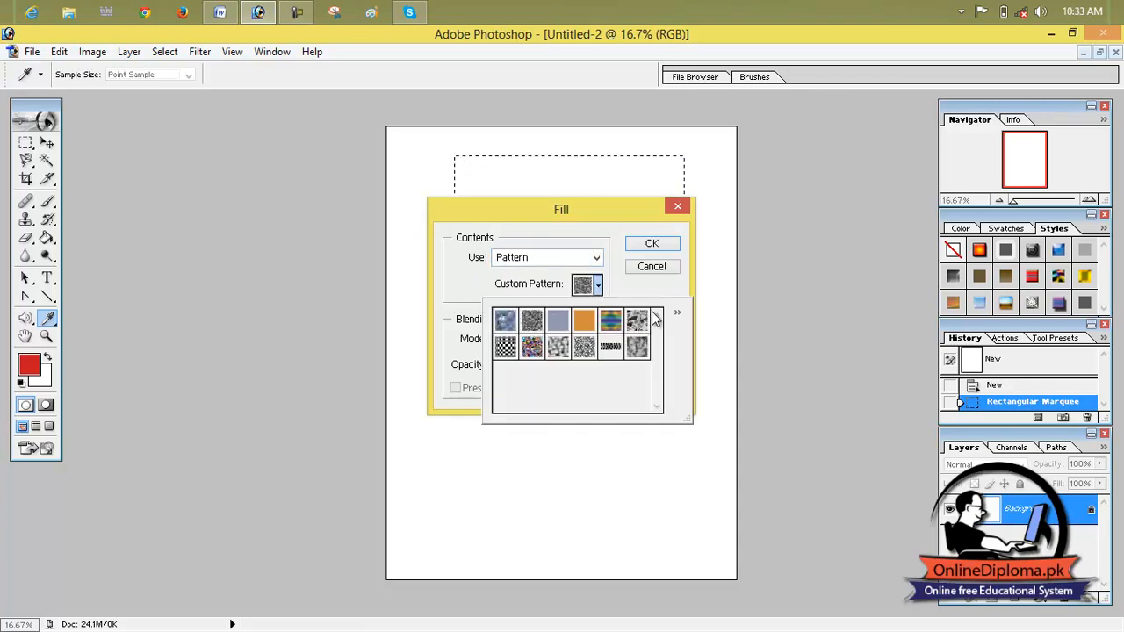
{"action": "left_click", "coordinate": [506, 321]}
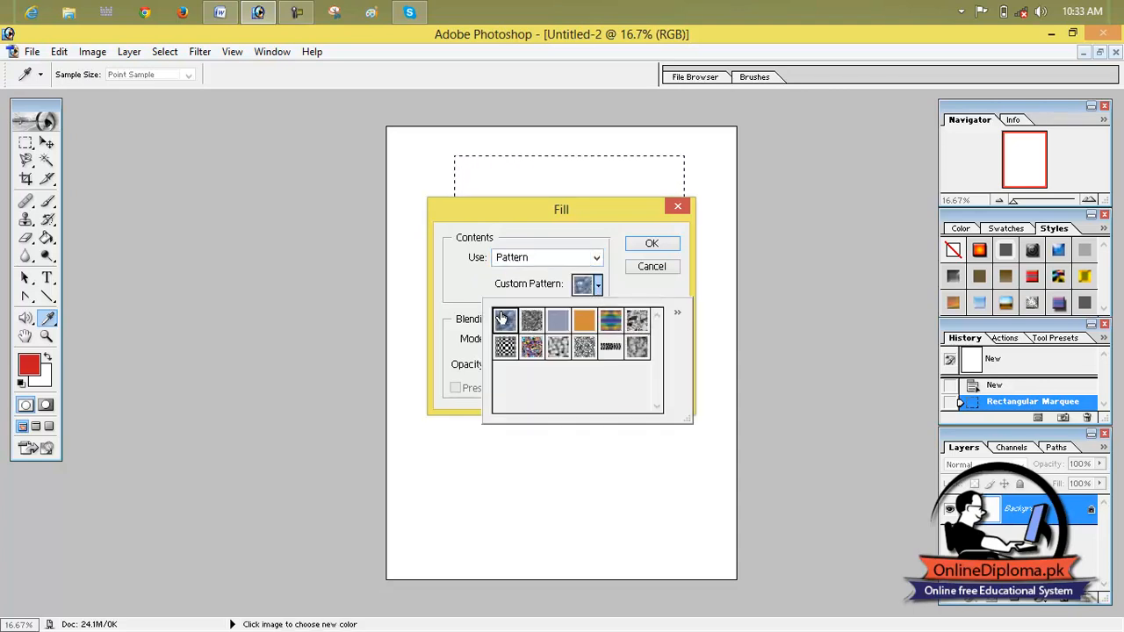
{"action": "left_click", "coordinate": [596, 259]}
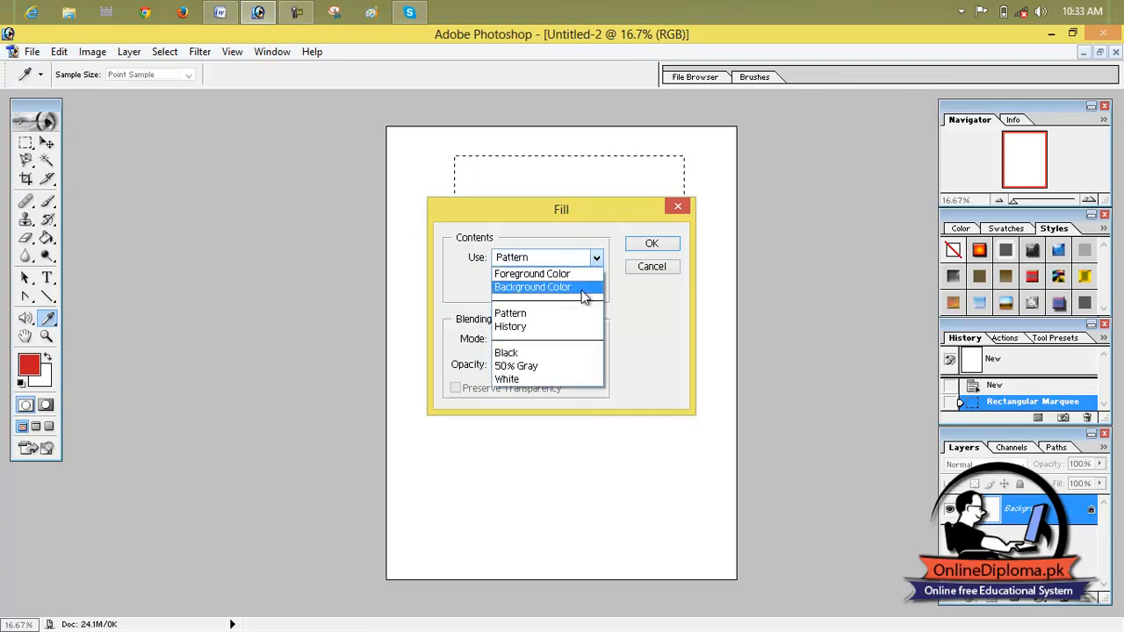
{"action": "left_click", "coordinate": [581, 288]}
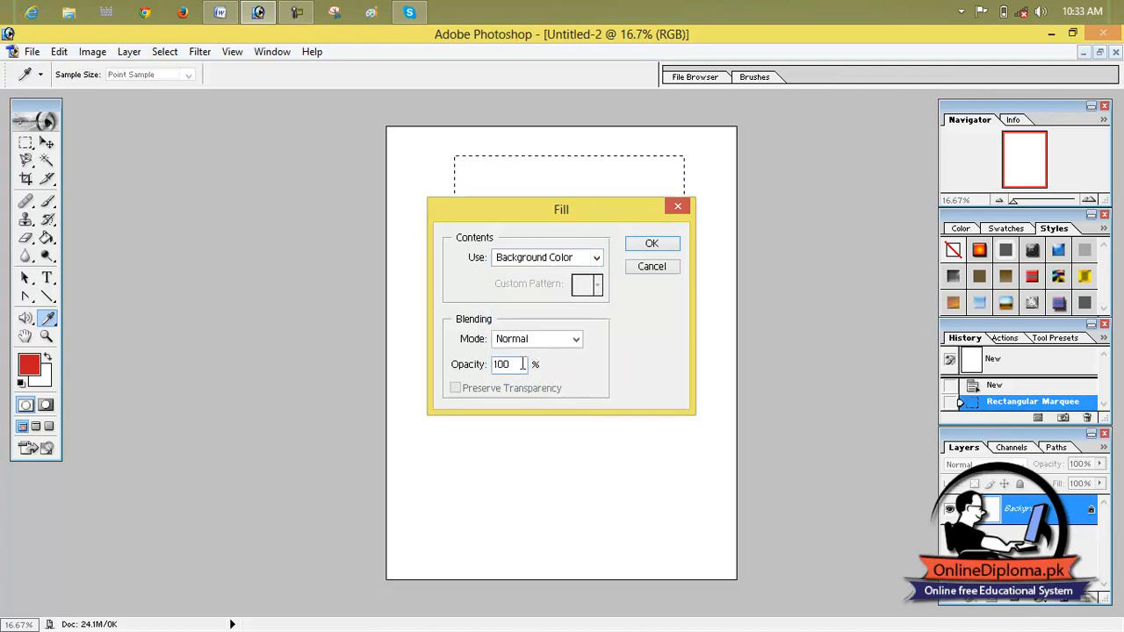
Fill the selected rectangle with Black in Normal mode at 100% opacity
{"action": "left_click", "coordinate": [538, 341]}
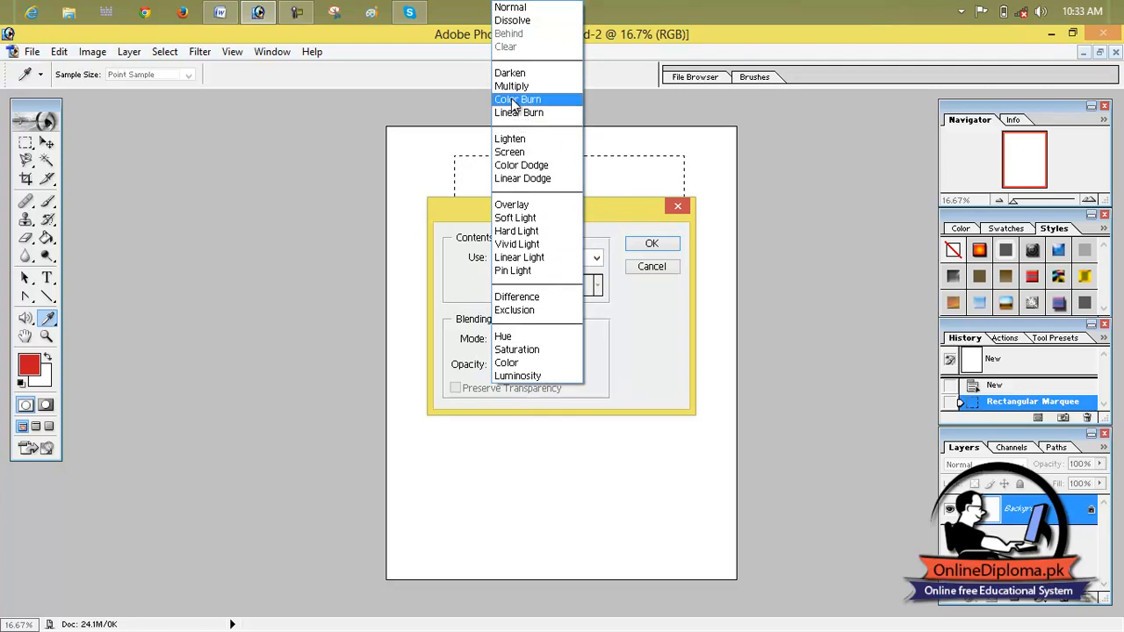
{"action": "left_click", "coordinate": [513, 7]}
{"action": "left_click", "coordinate": [598, 258]}
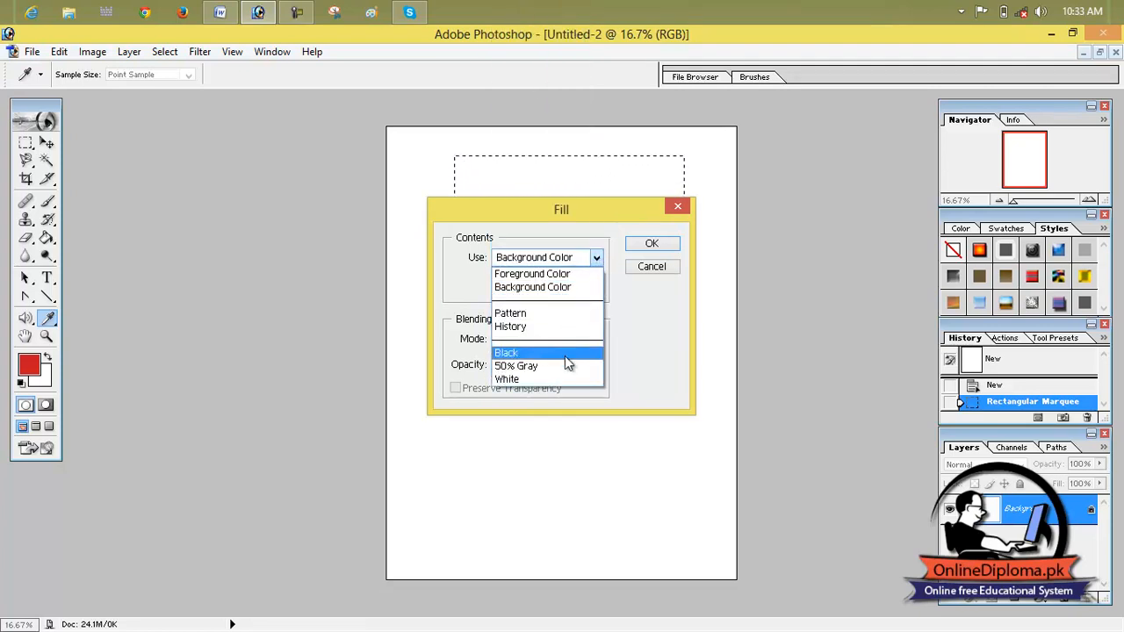
{"action": "left_click", "coordinate": [567, 356]}
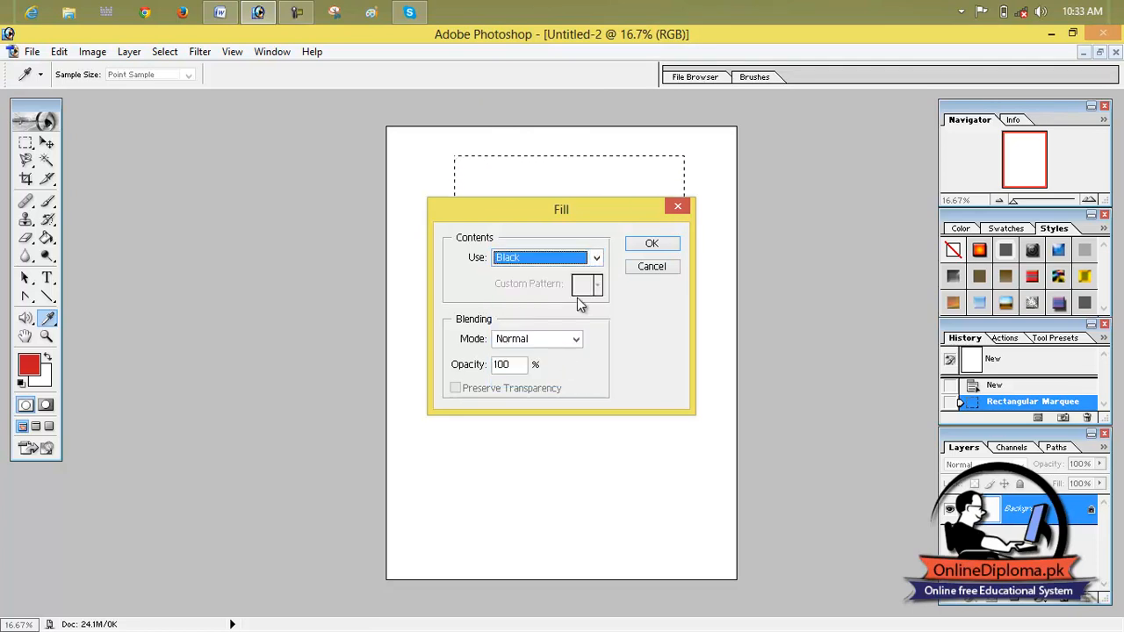
{"action": "left_click", "coordinate": [632, 248]}
{"action": "key", "text": "m"}
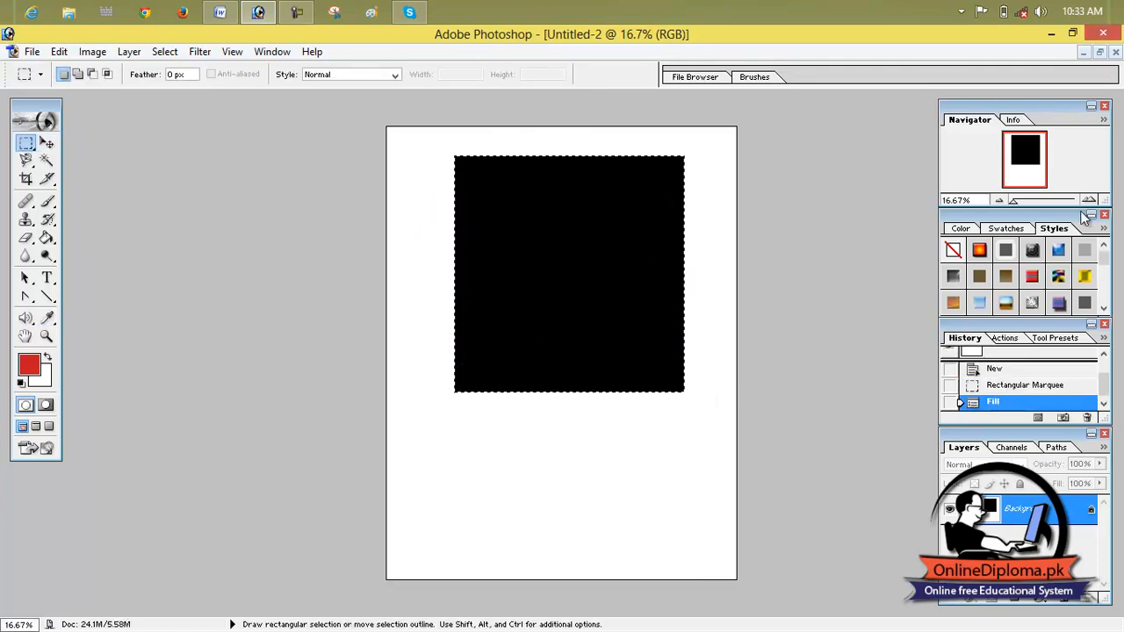
Create a third Letter-size RGB Color document at 300 pixels/inch with White contents and maximize its window
{"action": "left_click", "coordinate": [36, 52]}
{"action": "left_click", "coordinate": [44, 72]}
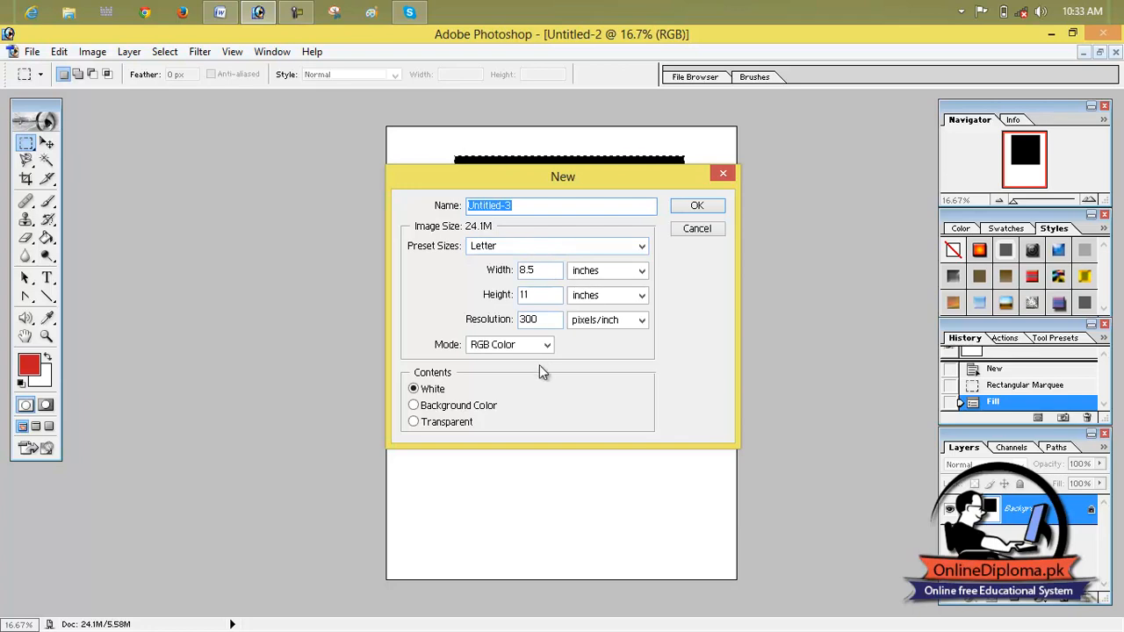
{"action": "left_click", "coordinate": [546, 346]}
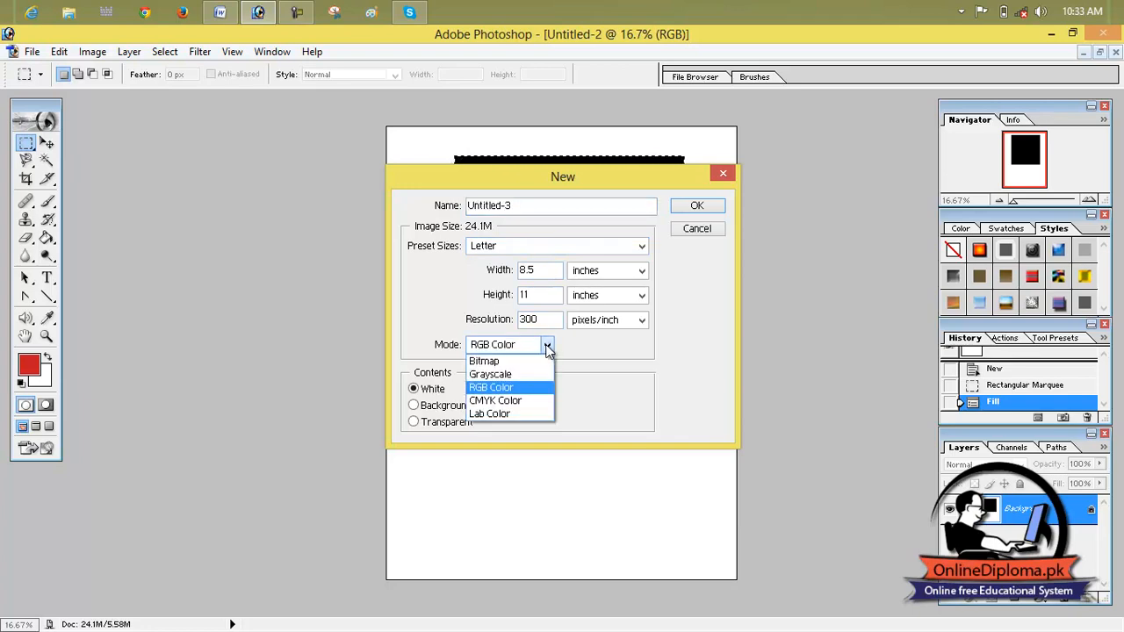
{"action": "left_click", "coordinate": [547, 346]}
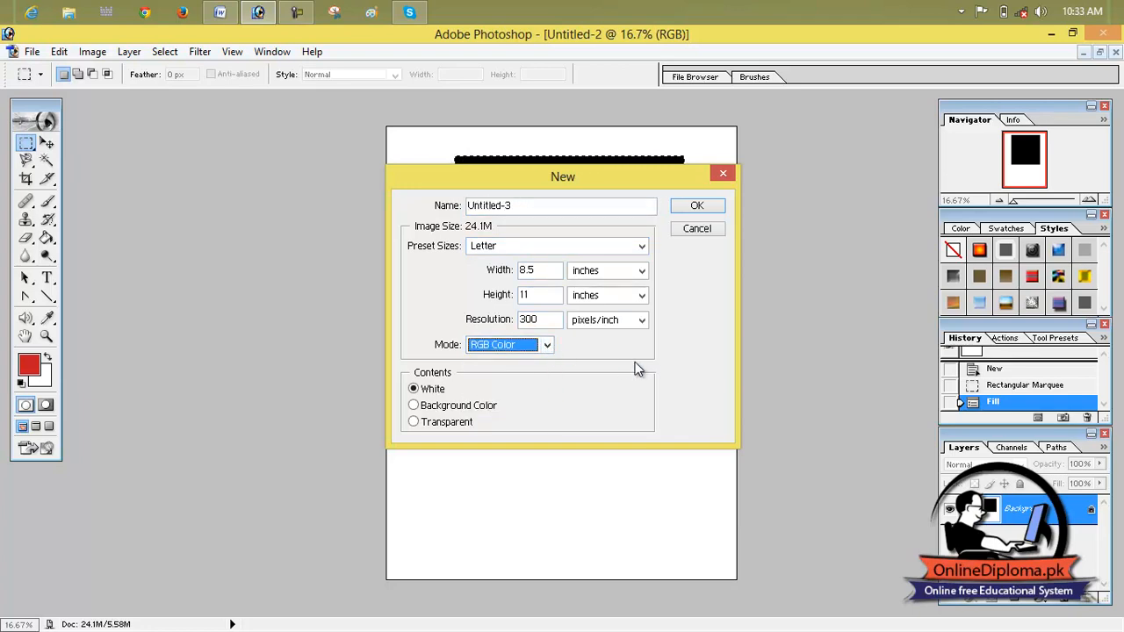
{"action": "left_click", "coordinate": [699, 208]}
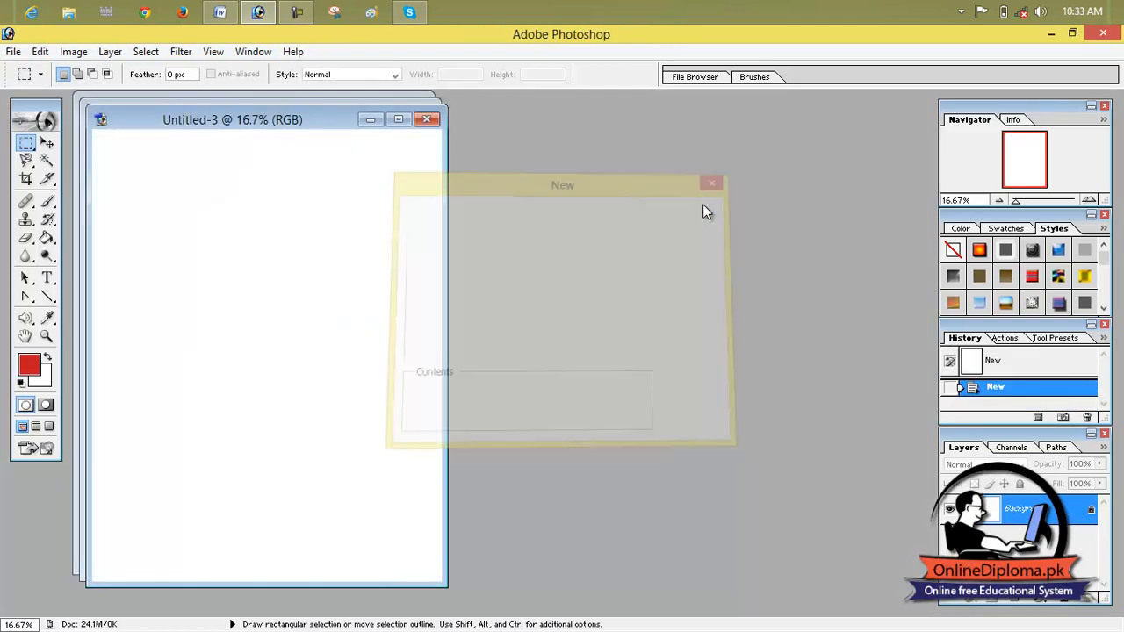
{"action": "left_click", "coordinate": [399, 120]}
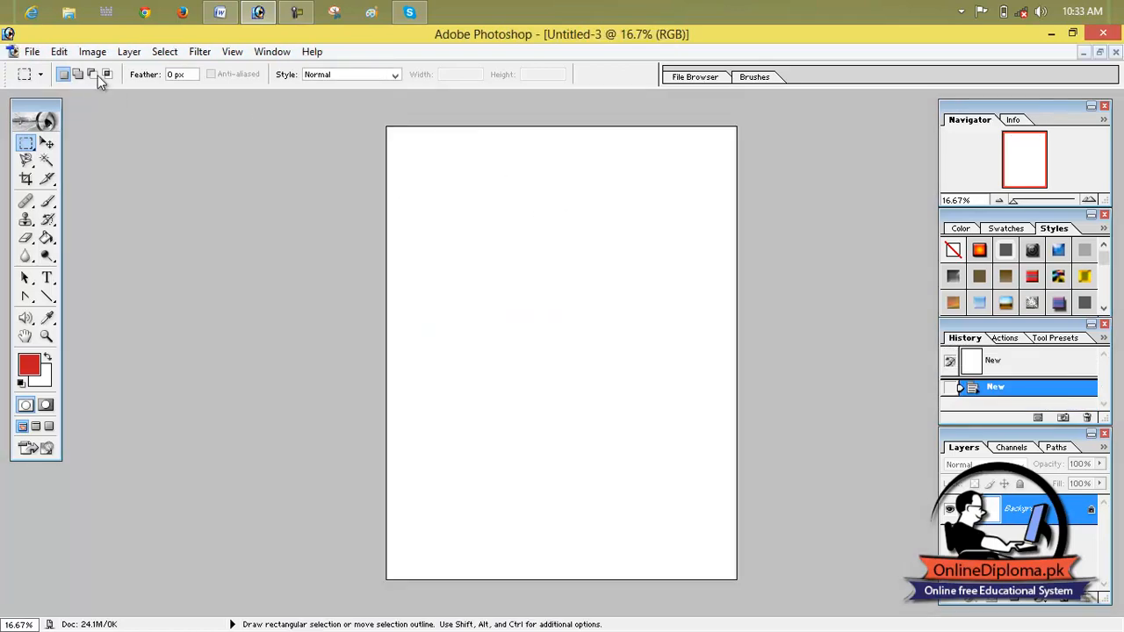
Fill the whole blank Untitled-3 document with the orange pattern in Normal mode at 100% opacity
{"action": "left_click", "coordinate": [59, 51]}
{"action": "left_click", "coordinate": [141, 311]}
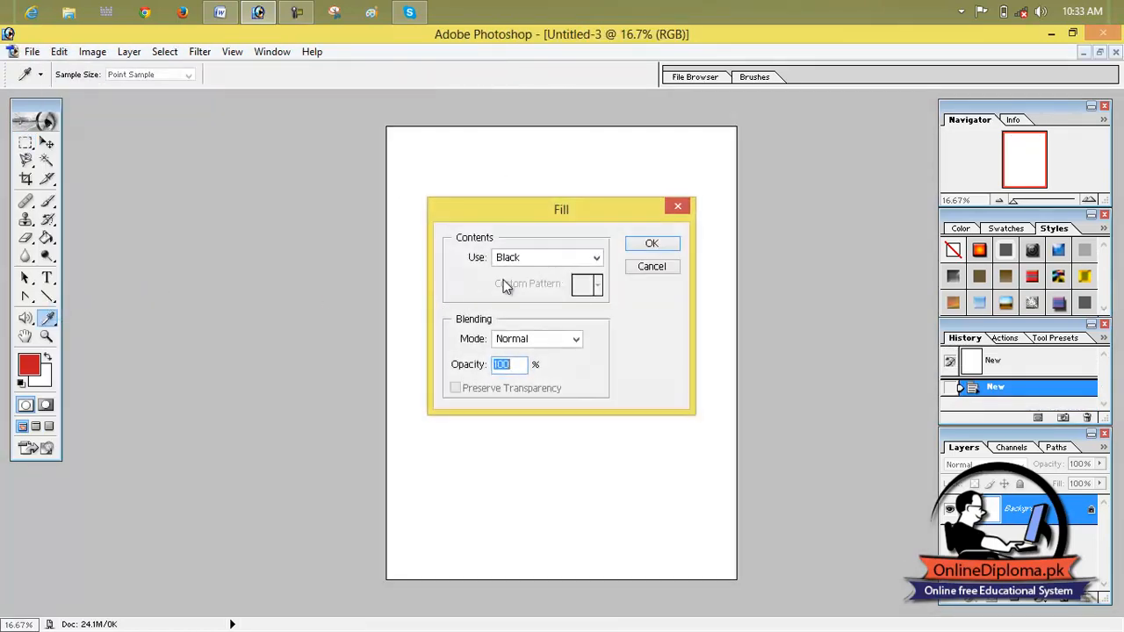
{"action": "left_click", "coordinate": [596, 257]}
{"action": "left_click", "coordinate": [560, 317]}
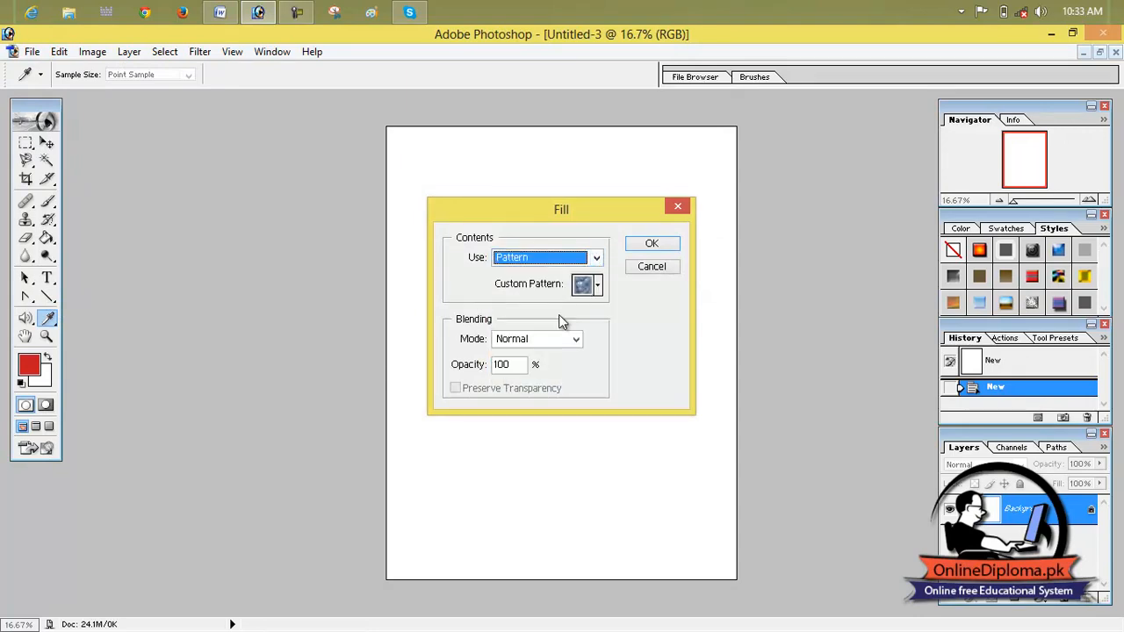
{"action": "left_click", "coordinate": [599, 288]}
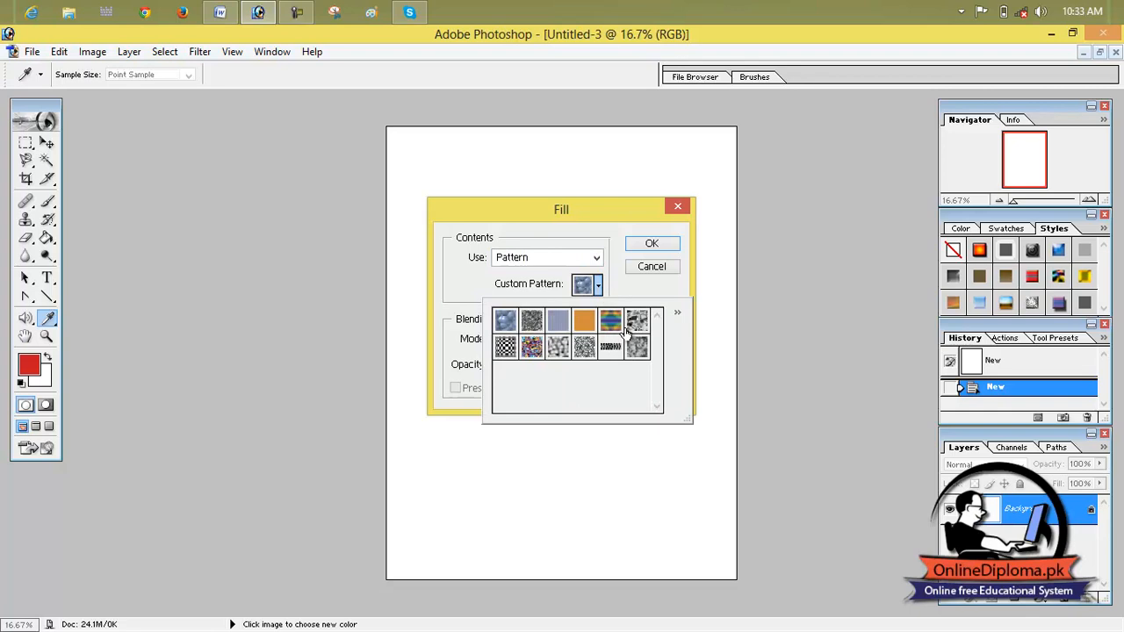
{"action": "left_click", "coordinate": [590, 328]}
{"action": "left_click", "coordinate": [638, 243]}
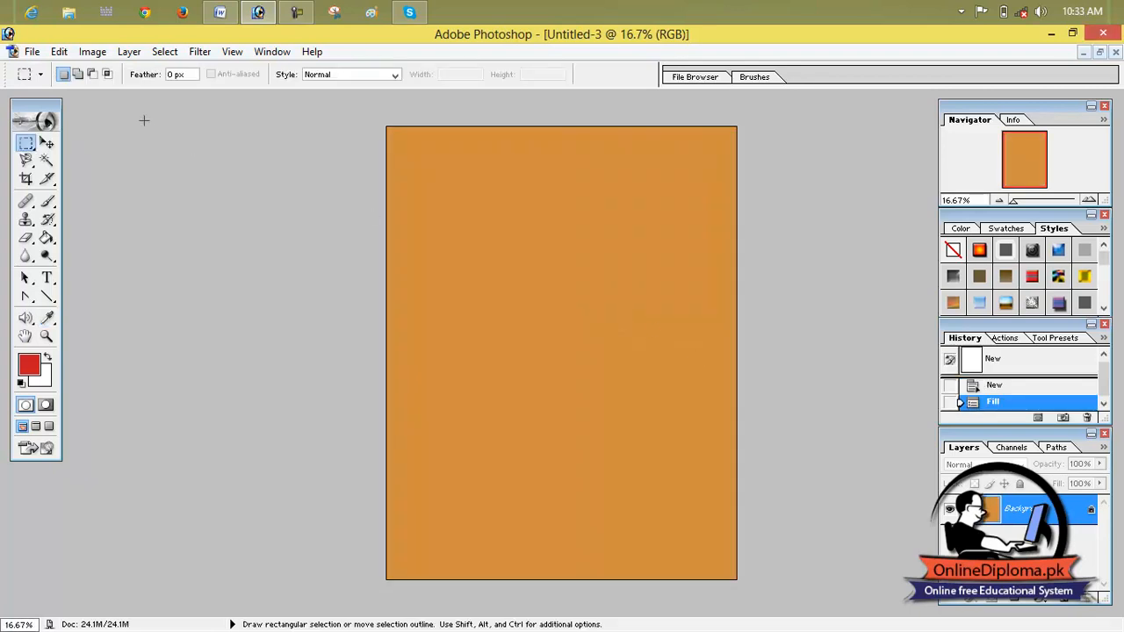
Fill the orange document with the gray rocky texture, the last pattern in the set
{"action": "left_click", "coordinate": [58, 52]}
{"action": "left_click", "coordinate": [132, 309]}
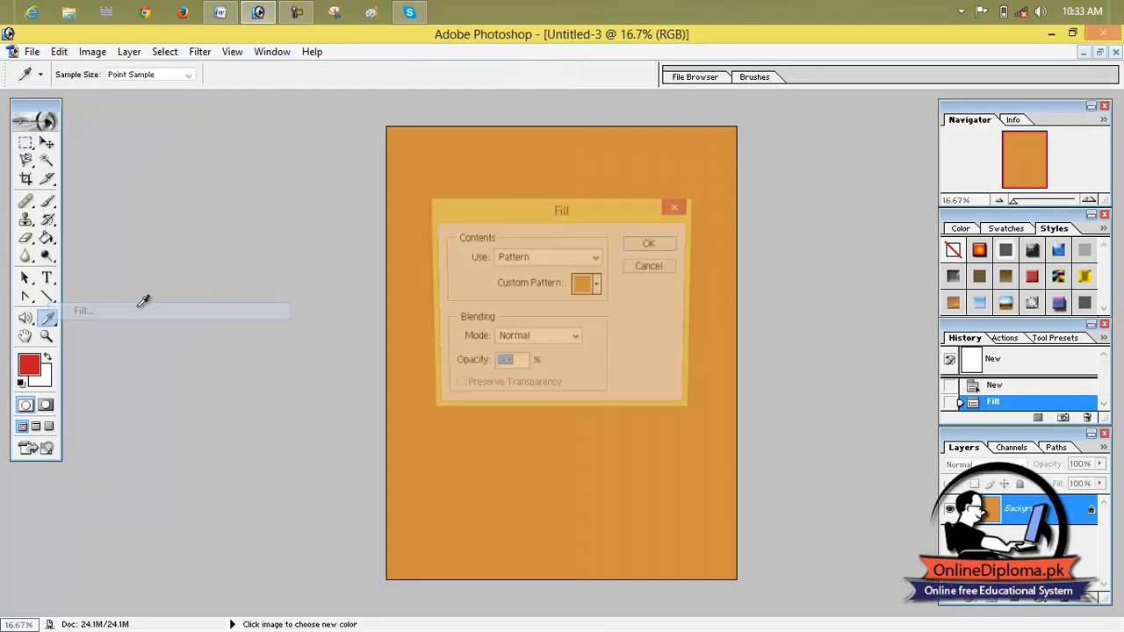
{"action": "left_click", "coordinate": [594, 286]}
{"action": "left_click", "coordinate": [638, 347]}
{"action": "left_click", "coordinate": [650, 244]}
{"action": "key", "text": "m"}
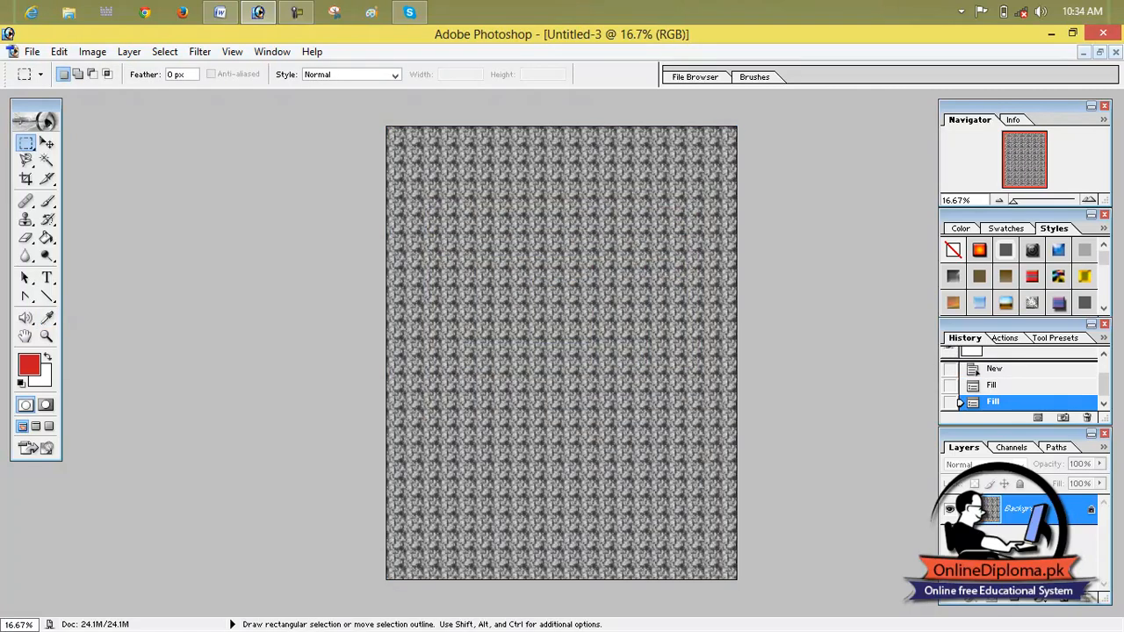
Set the foreground color to the bright red F52331 and fill the whole patterned document with it
{"action": "left_click", "coordinate": [31, 364]}
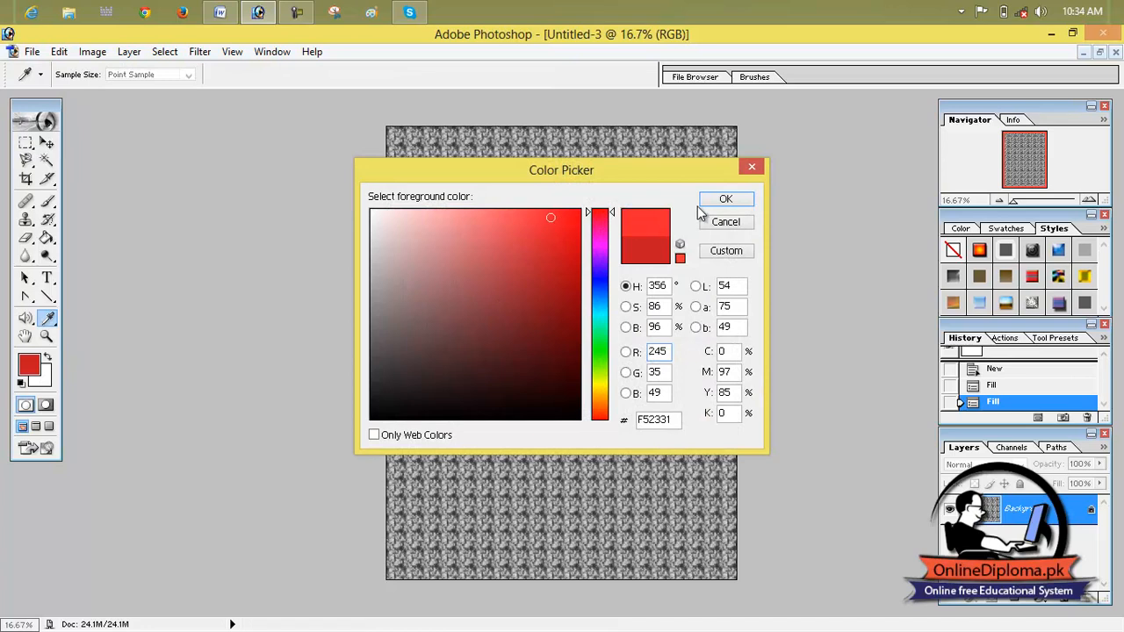
{"action": "left_click", "coordinate": [724, 199]}
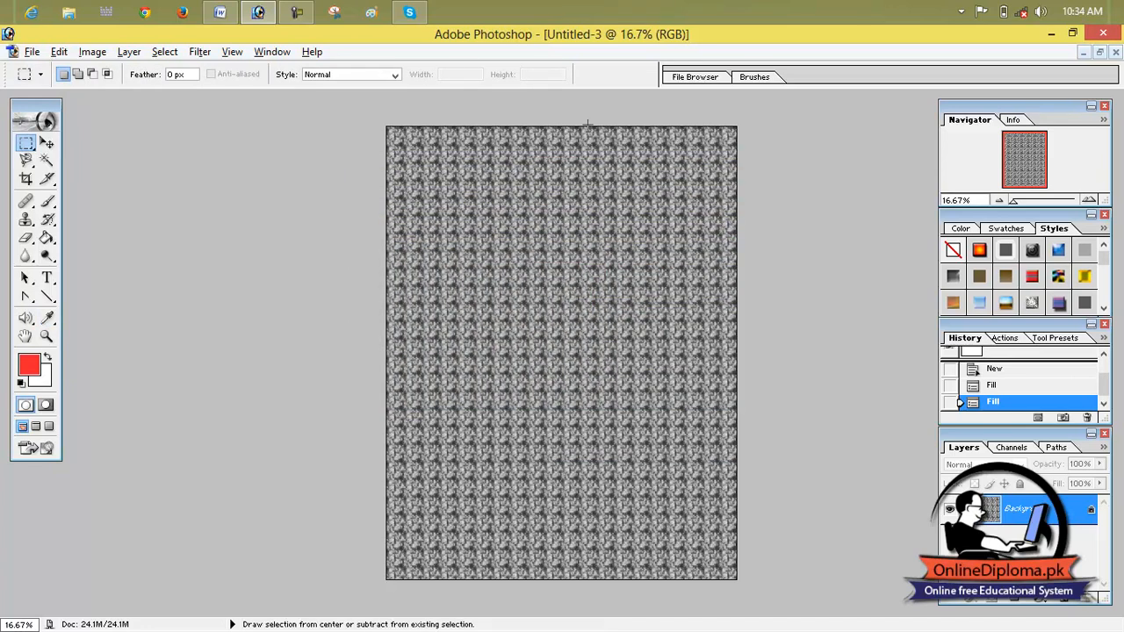
{"action": "key", "text": "alt+BackSpace"}
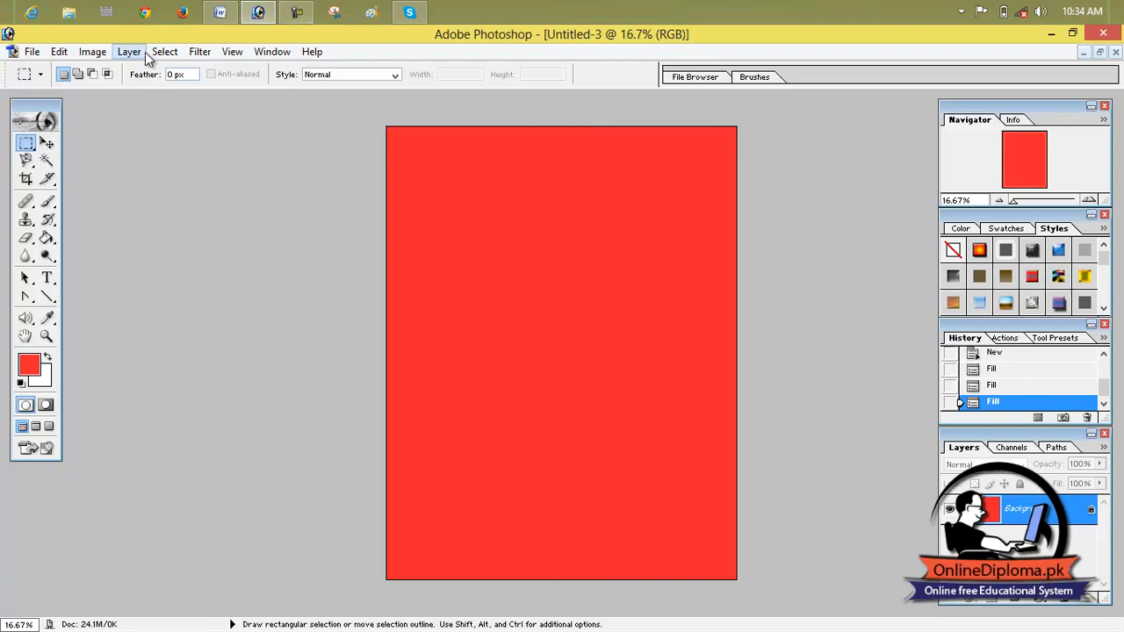
Close the Untitled-3, Untitled-2 and Untitled-1 documents without saving changes
{"action": "left_click", "coordinate": [1100, 52]}
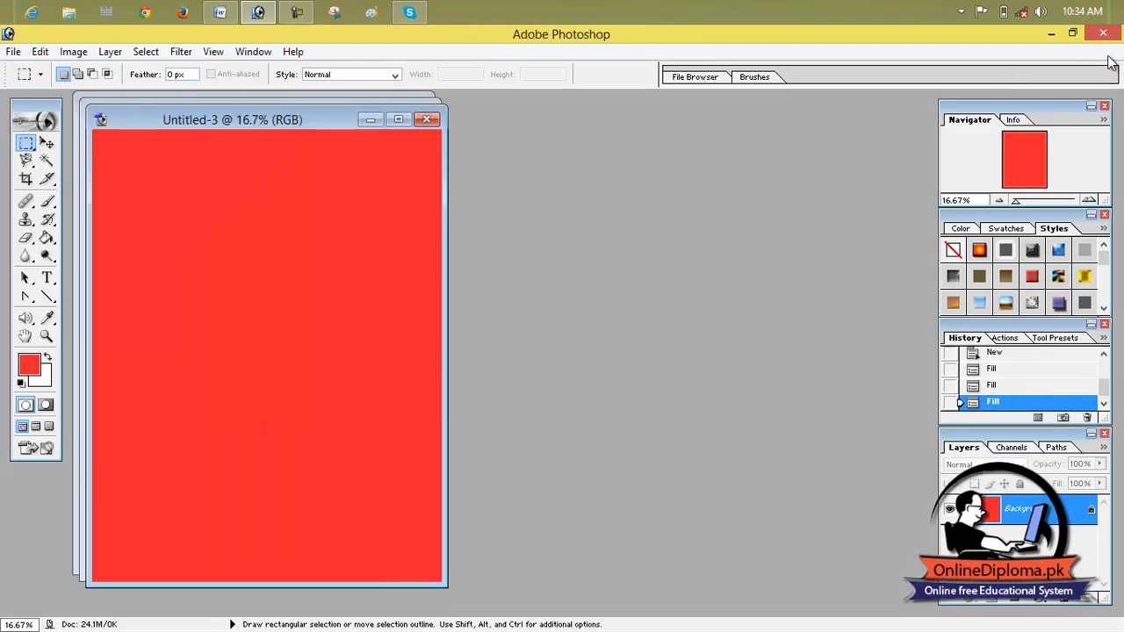
{"action": "left_click", "coordinate": [427, 119]}
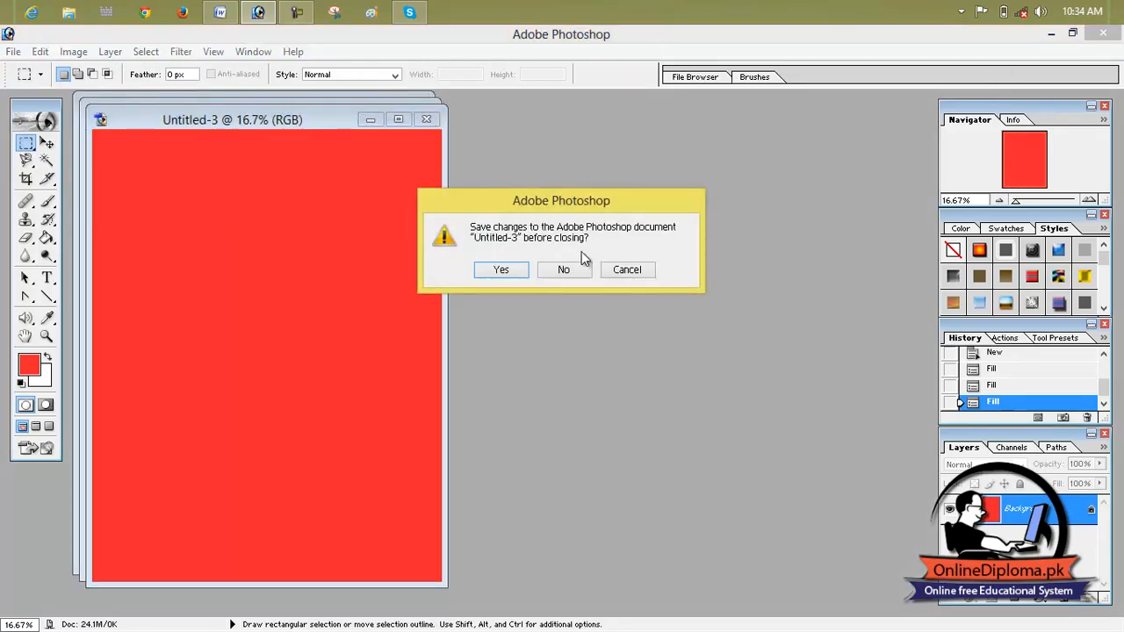
{"action": "left_click", "coordinate": [564, 270]}
{"action": "left_click", "coordinate": [421, 111]}
{"action": "left_click", "coordinate": [564, 270]}
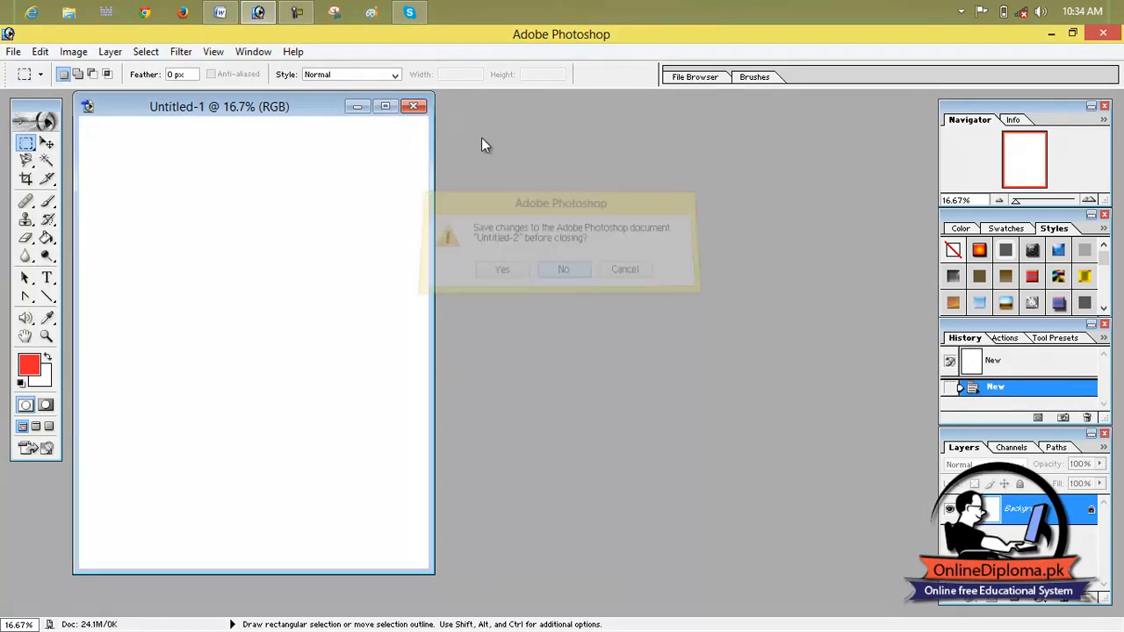
{"action": "left_click", "coordinate": [419, 109]}
Create a blank white Letter document, 8.5 by 11 inches at 300 pixels/inch in RGB Color, and maximize its window
{"action": "left_click", "coordinate": [13, 51]}
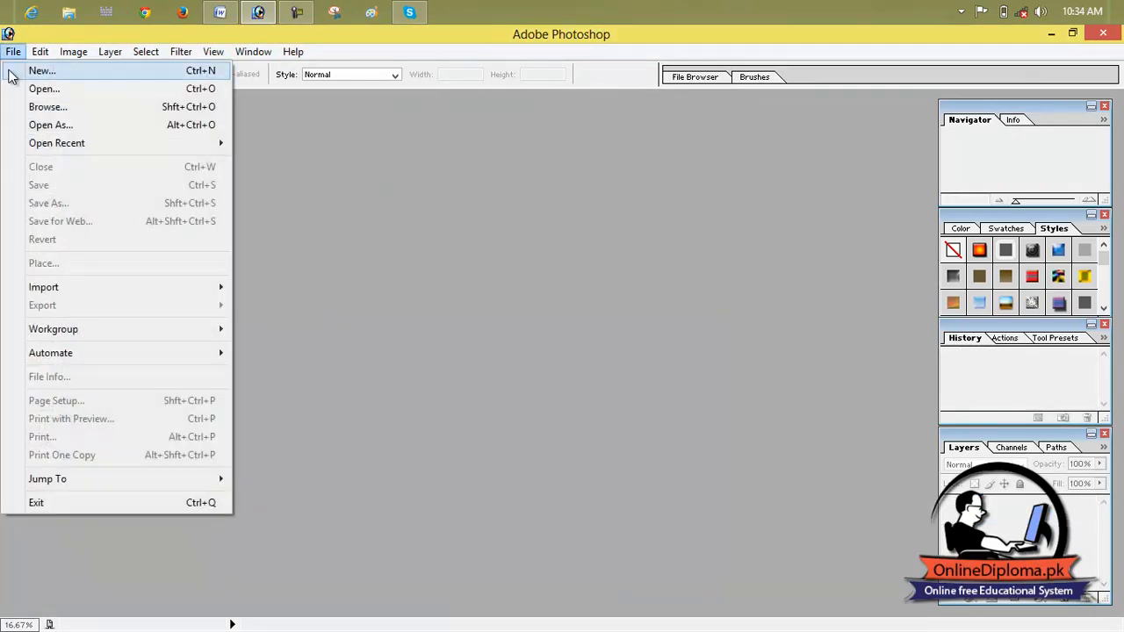
{"action": "left_click", "coordinate": [30, 69]}
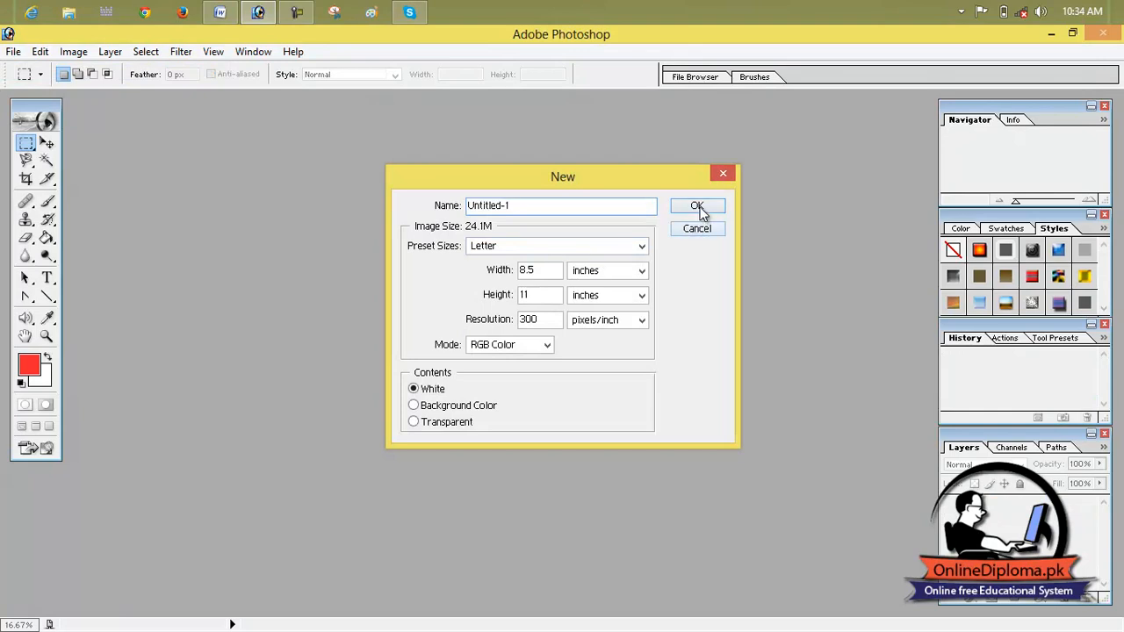
{"action": "left_click", "coordinate": [698, 209]}
{"action": "left_click", "coordinate": [40, 52]}
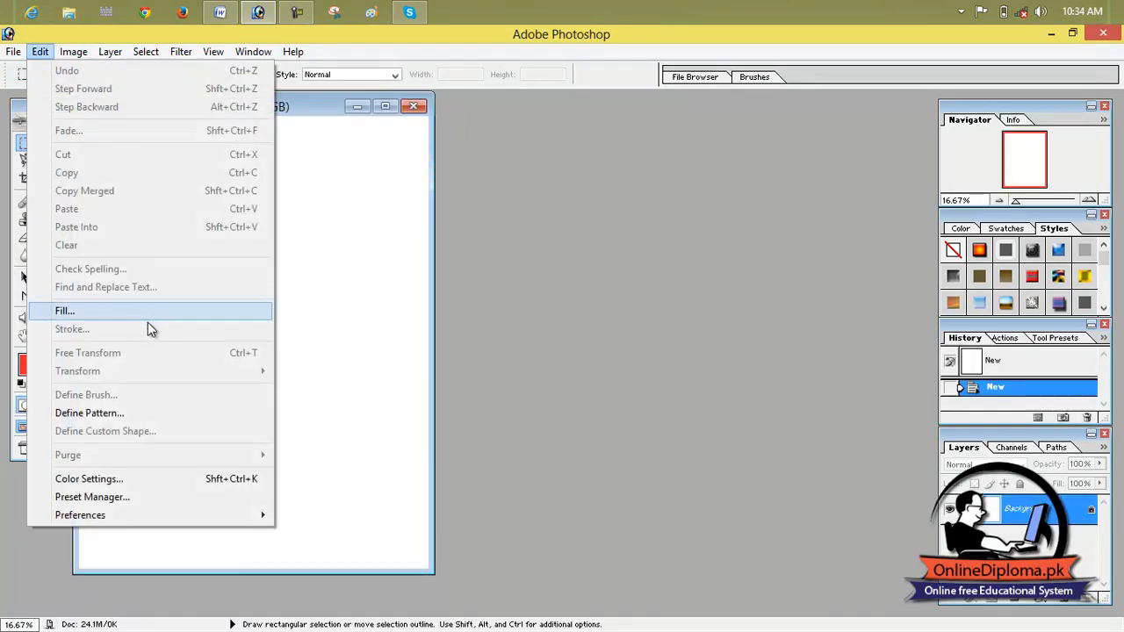
{"action": "left_click", "coordinate": [418, 115]}
{"action": "left_click", "coordinate": [384, 106]}
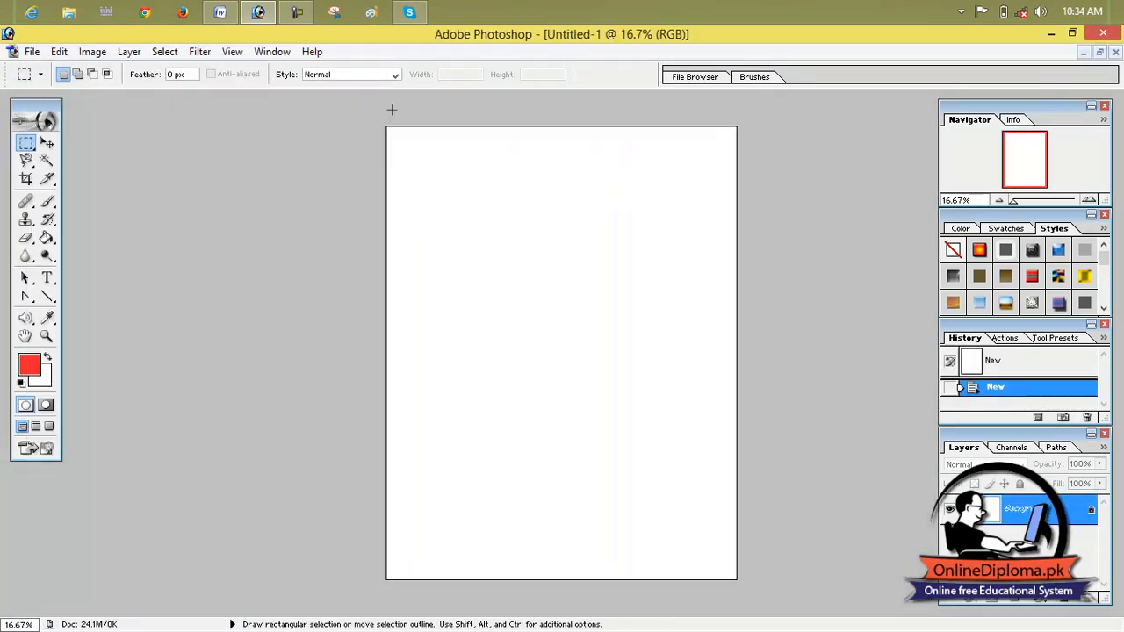
Select a large rectangle covering most of the blank page with the Rectangular Marquee and fill it with the red foreground color
{"action": "left_click", "coordinate": [26, 144]}
{"action": "left_click", "coordinate": [107, 144]}
{"action": "left_click_drag", "start_coordinate": [503, 197], "coordinate": [671, 348]}
{"action": "left_click_drag", "start_coordinate": [723, 524], "coordinate": [724, 525]}
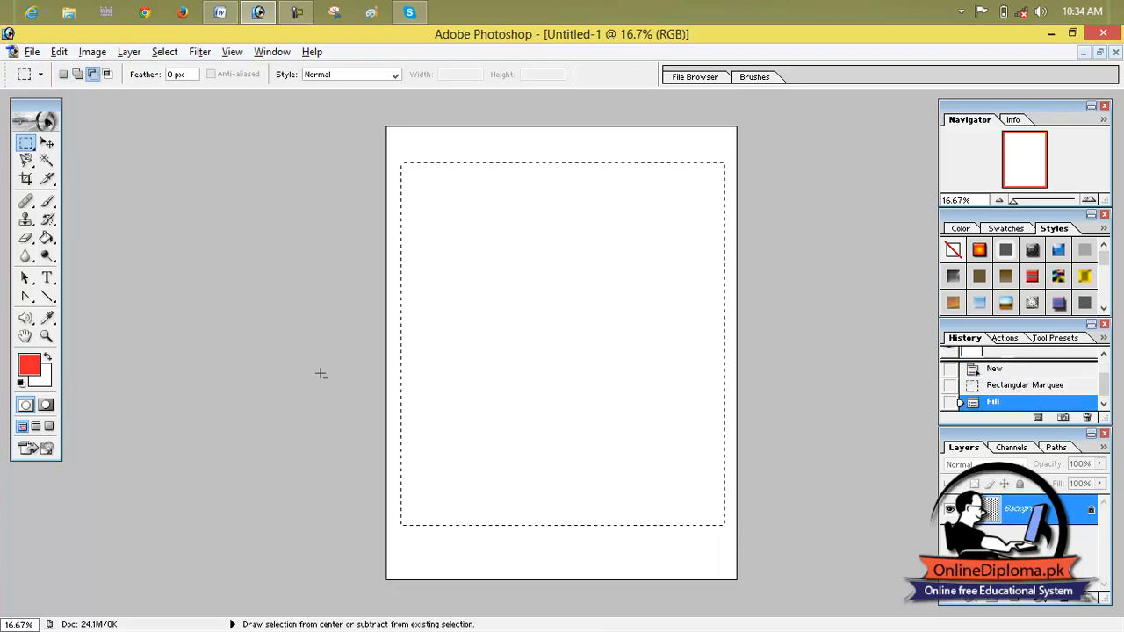
{"action": "key", "text": "alt+BackSpace"}
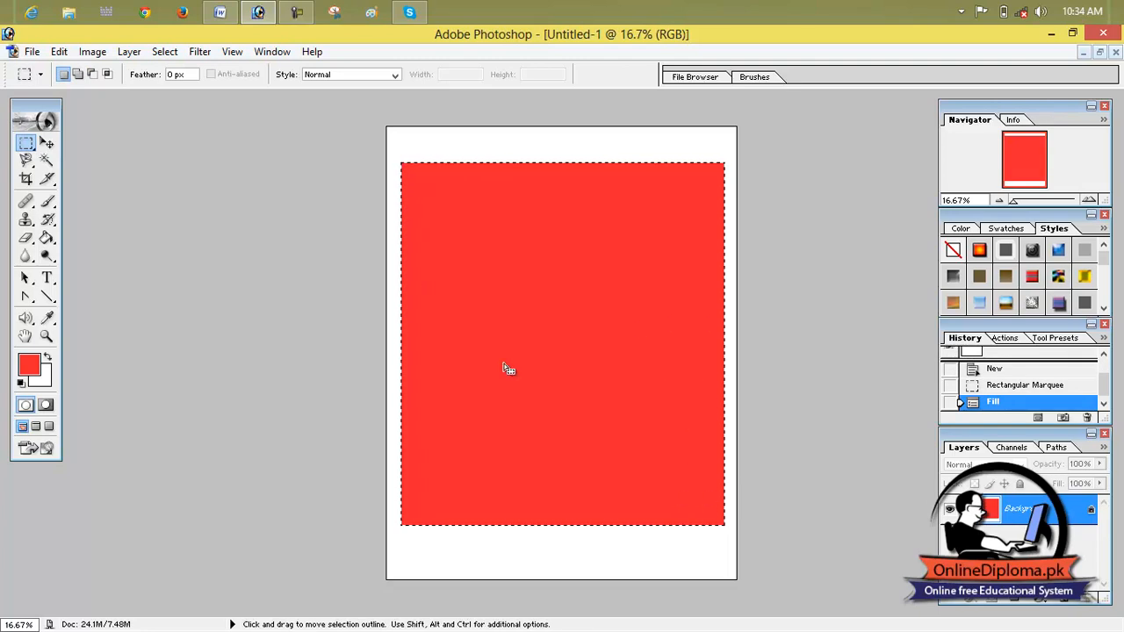
Stroke the rectangular selection with a 6 px bright green line, centered, in Normal mode at 100% opacity
{"action": "left_click", "coordinate": [58, 53]}
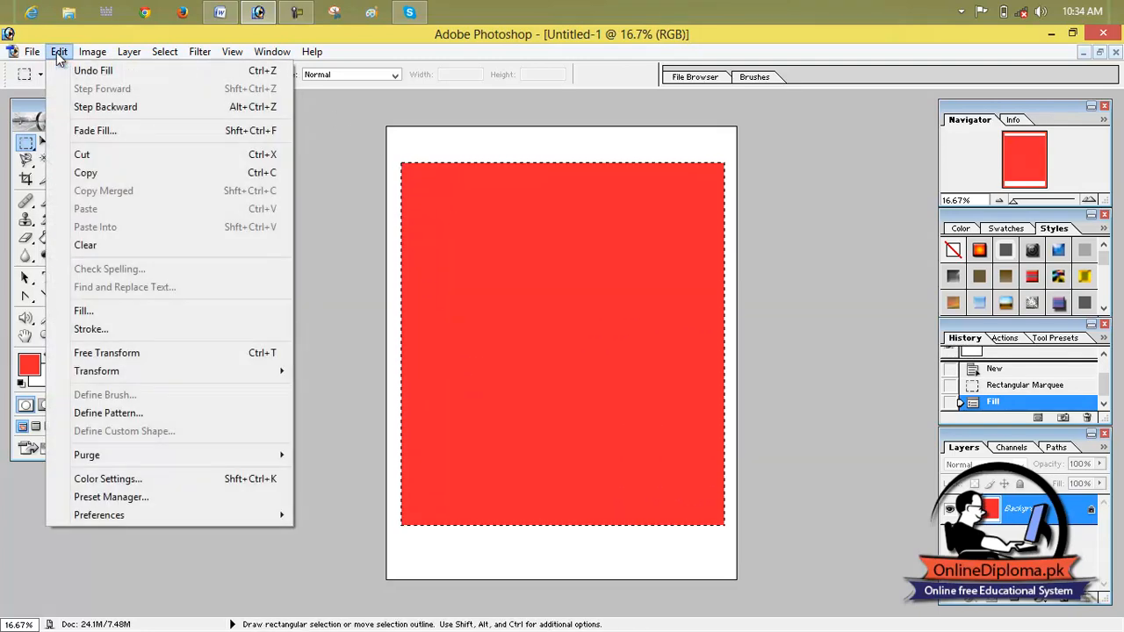
{"action": "left_click", "coordinate": [123, 332]}
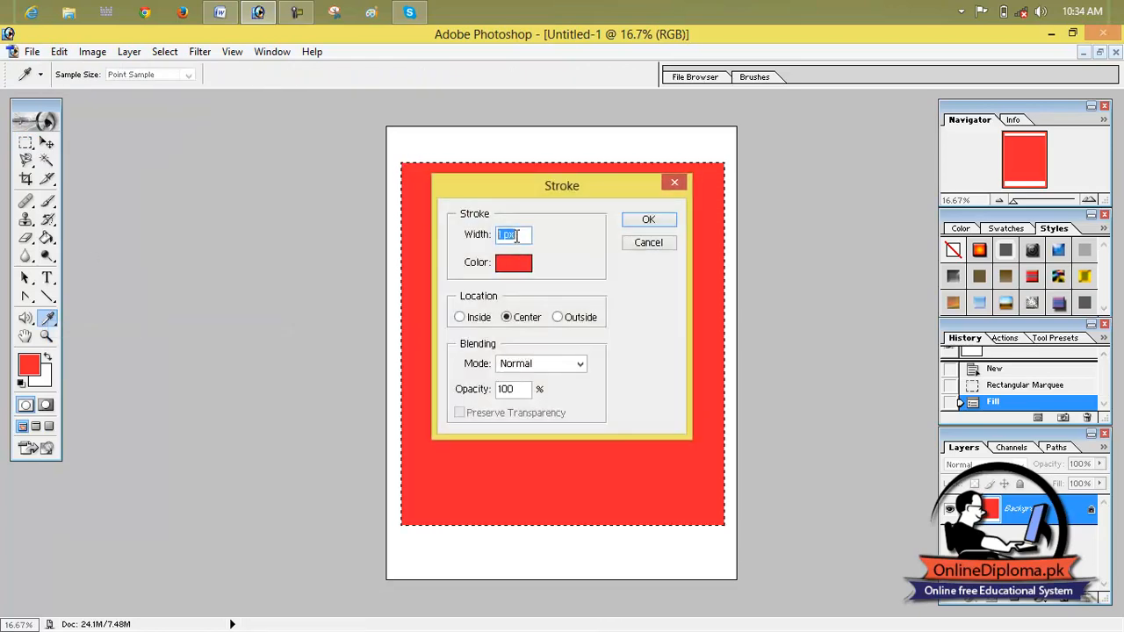
{"action": "type", "text": "6"}
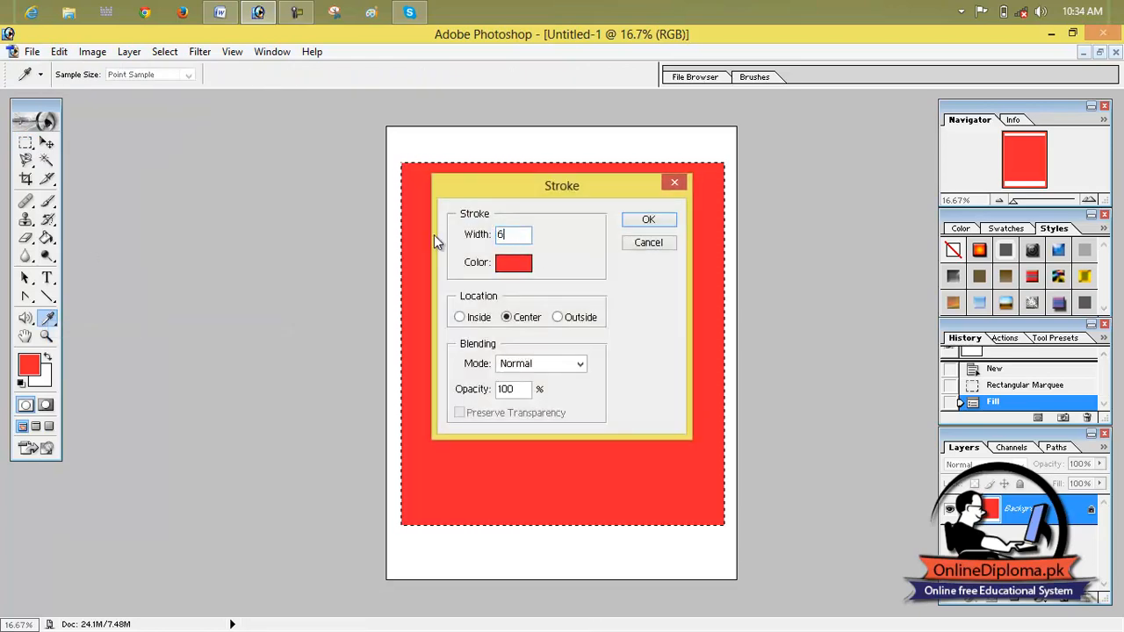
{"action": "left_click", "coordinate": [512, 262]}
{"action": "left_click", "coordinate": [566, 260]}
{"action": "left_click_drag", "start_coordinate": [603, 327], "coordinate": [600, 365]}
{"action": "left_click_drag", "start_coordinate": [573, 226], "coordinate": [575, 220]}
{"action": "left_click", "coordinate": [705, 202]}
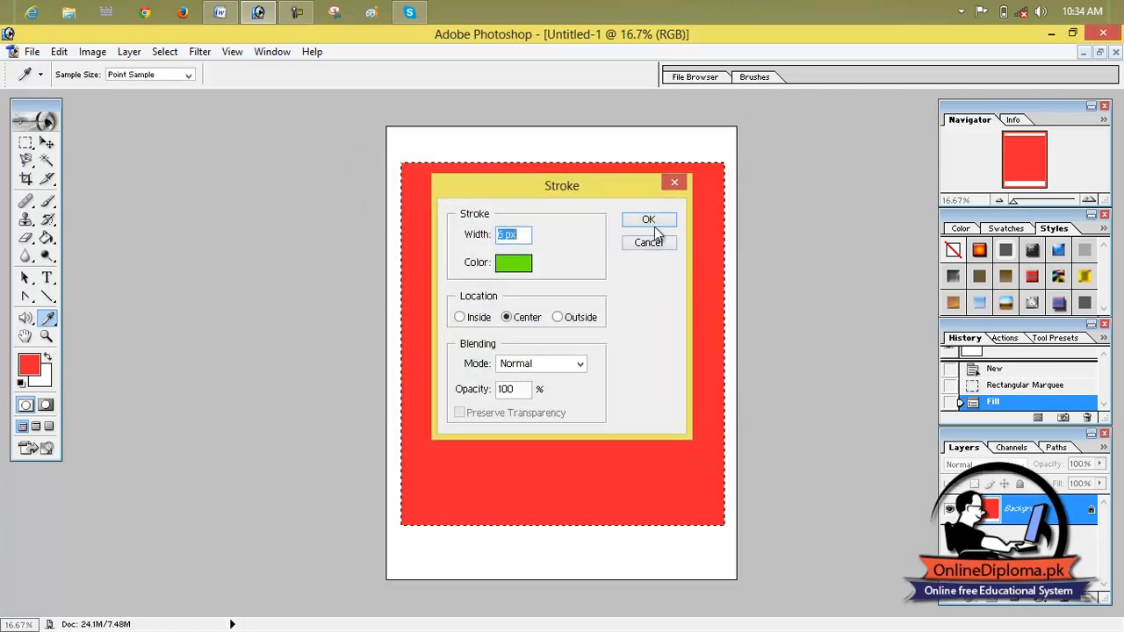
{"action": "left_click", "coordinate": [650, 222]}
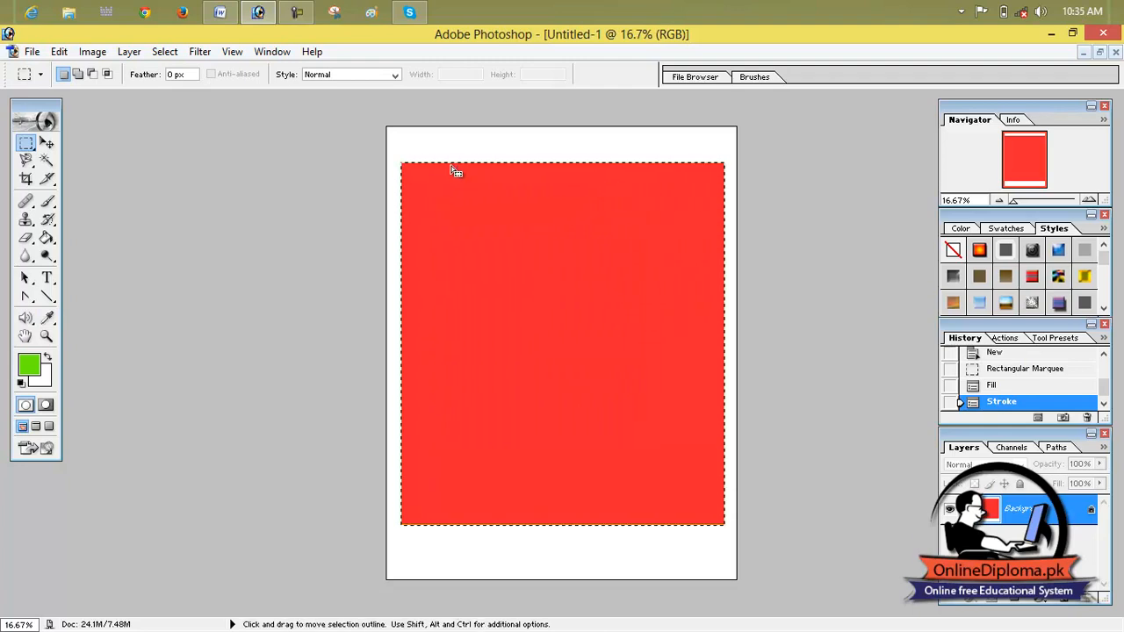
Deselect the red rectangle and check its thin green outline at 20% magnification
{"action": "key", "text": "ctrl+minus"}
{"action": "key", "text": "ctrl+plus"}
{"action": "key", "text": "ctrl+plus"}
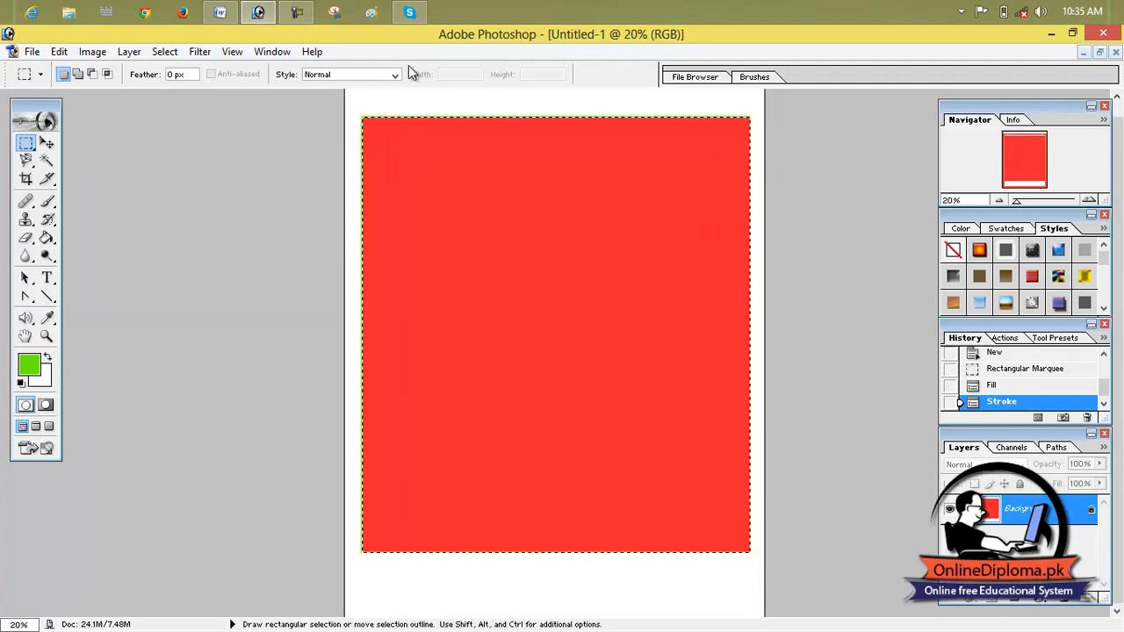
{"action": "key", "text": "ctrl+d"}
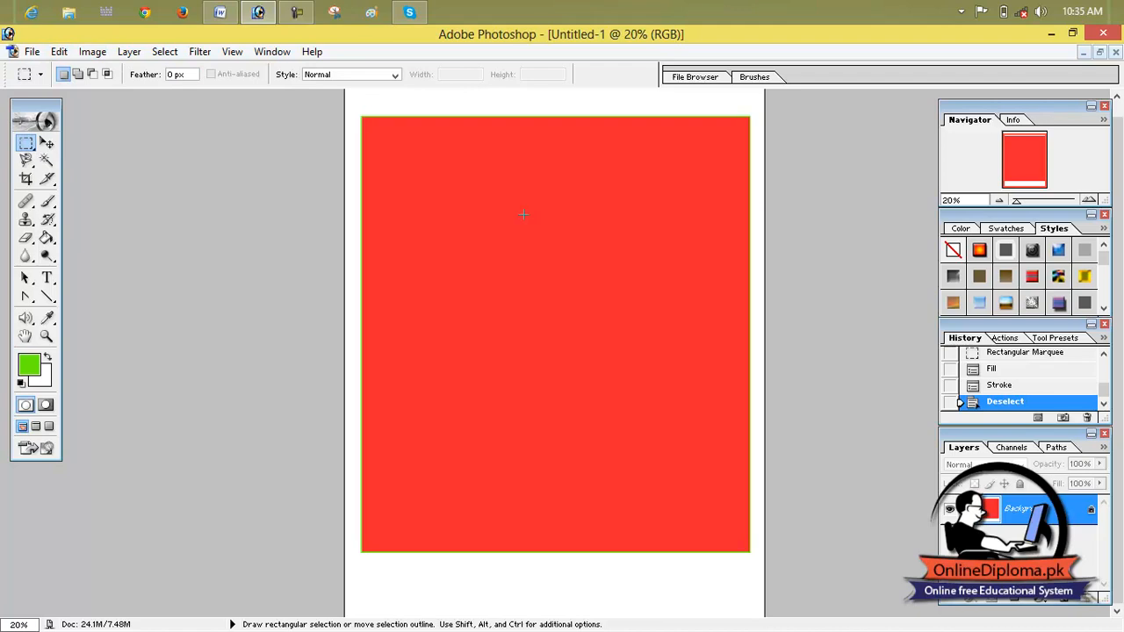
Select the red area inside the green outline with the Magic Wand at tolerance 32
{"action": "key", "text": "ctrl"}
{"action": "key", "text": "ctrl+a"}
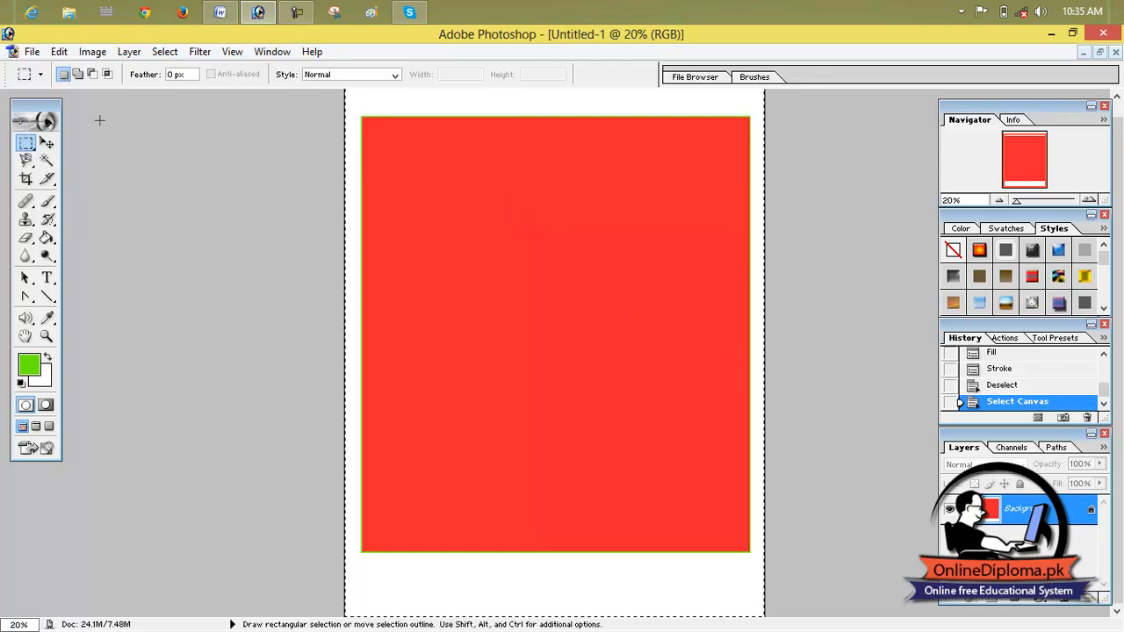
{"action": "left_click", "coordinate": [46, 143]}
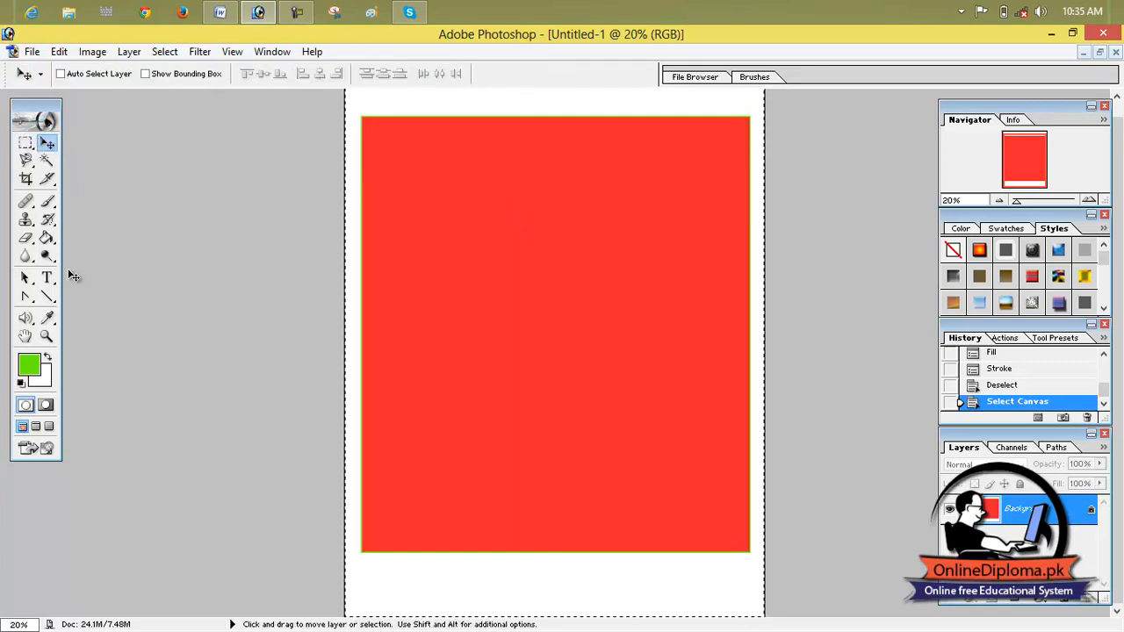
{"action": "left_click", "coordinate": [46, 161]}
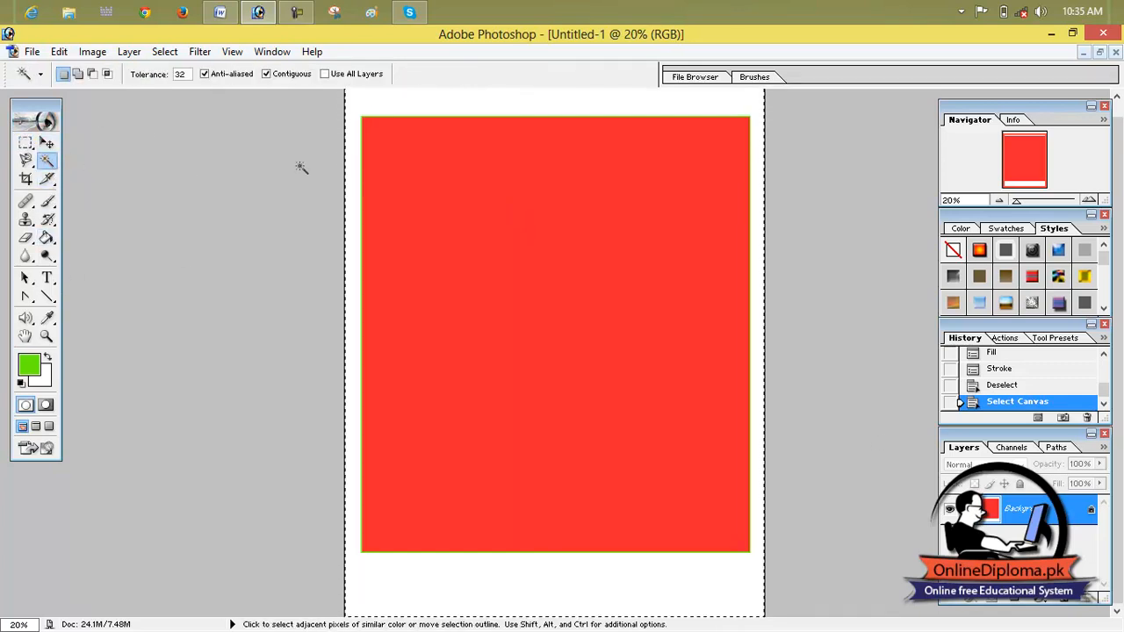
{"action": "left_click", "coordinate": [404, 179]}
{"action": "left_click", "coordinate": [404, 178]}
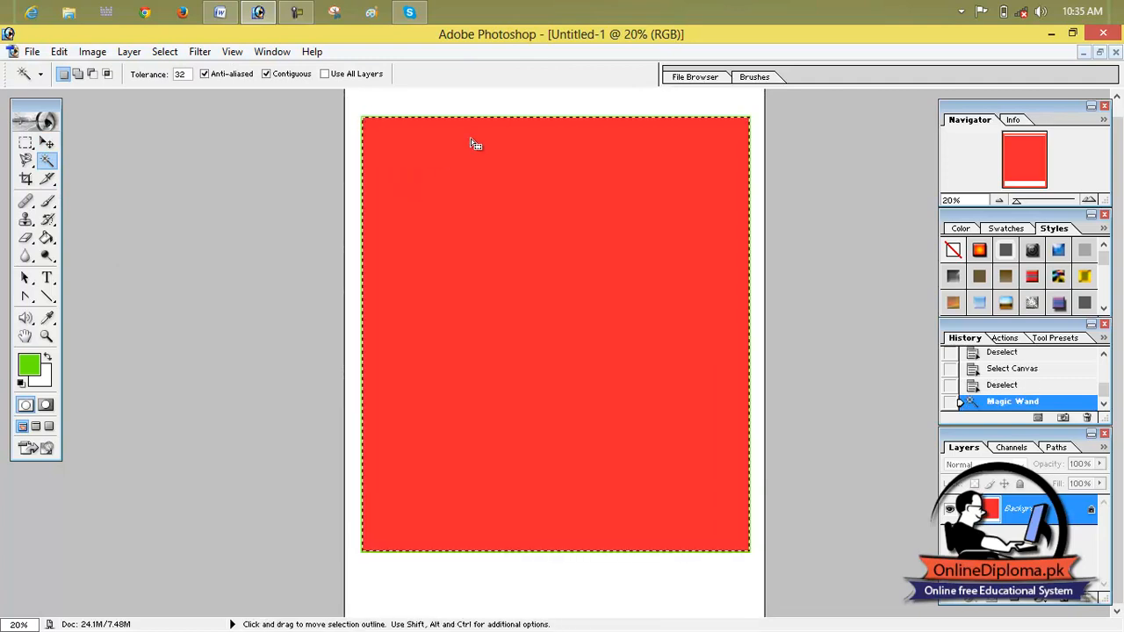
Stroke the red area's selection with a 20 px green line, centered, at 100% opacity
{"action": "left_click", "coordinate": [59, 51]}
{"action": "left_click", "coordinate": [173, 326]}
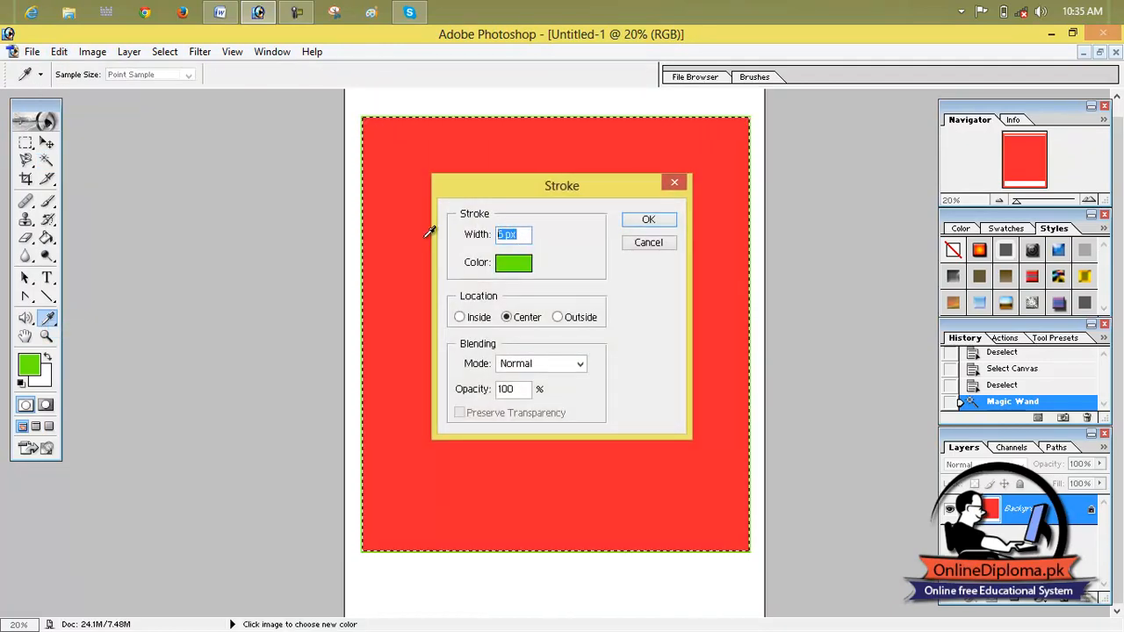
{"action": "type", "text": "20"}
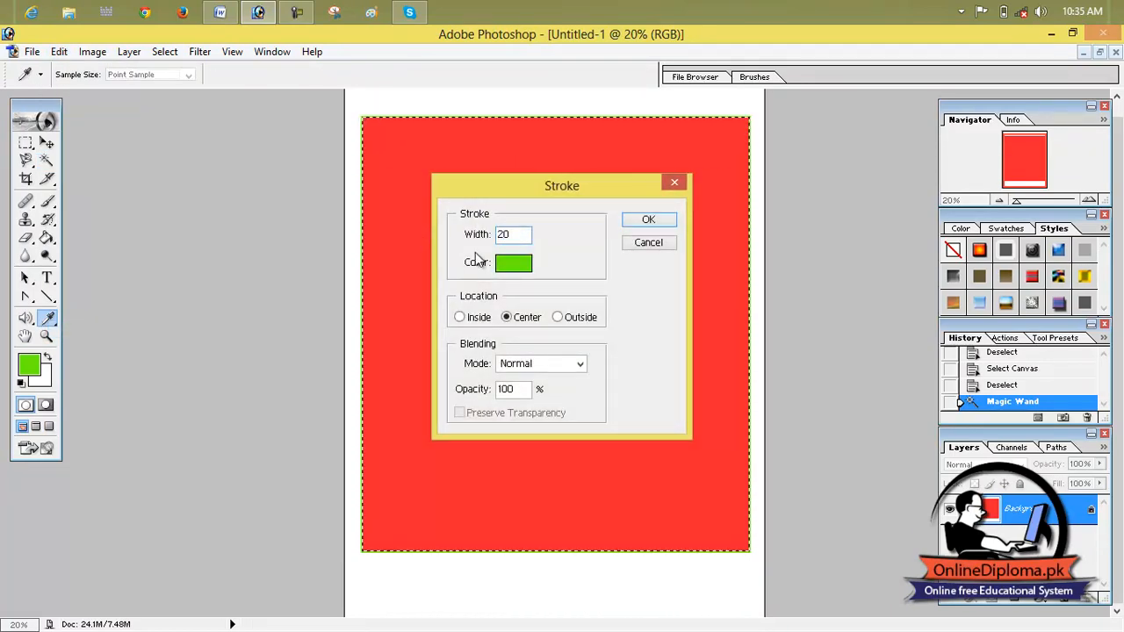
{"action": "left_click", "coordinate": [644, 222]}
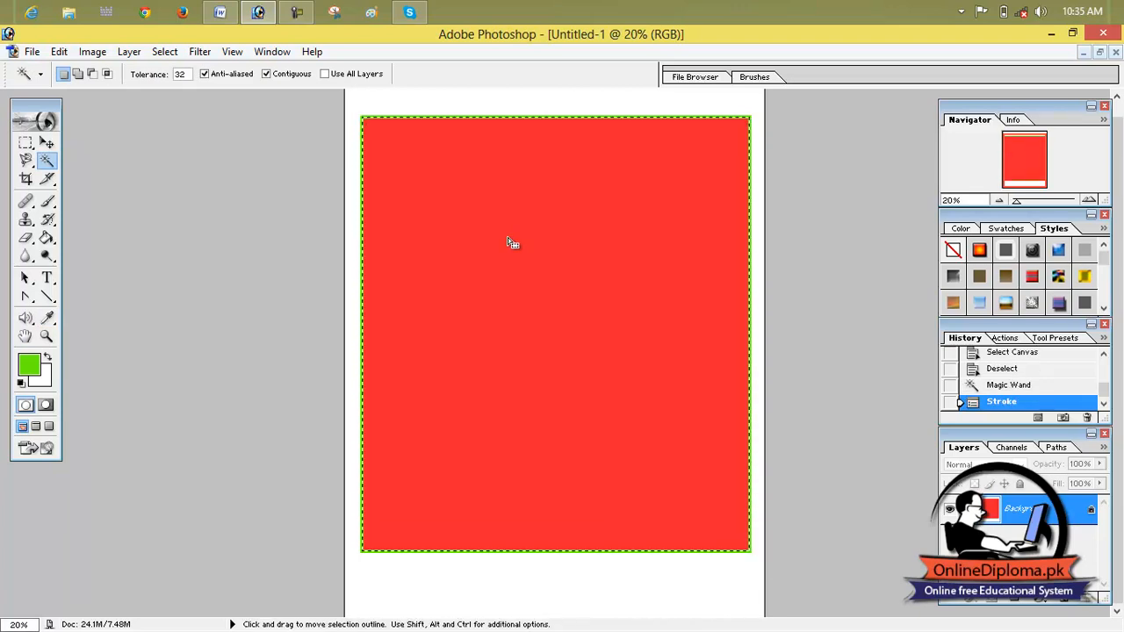
Try filling the selected red area with the green foreground color, and undo that fill
{"action": "key", "text": "alt+BackSpace"}
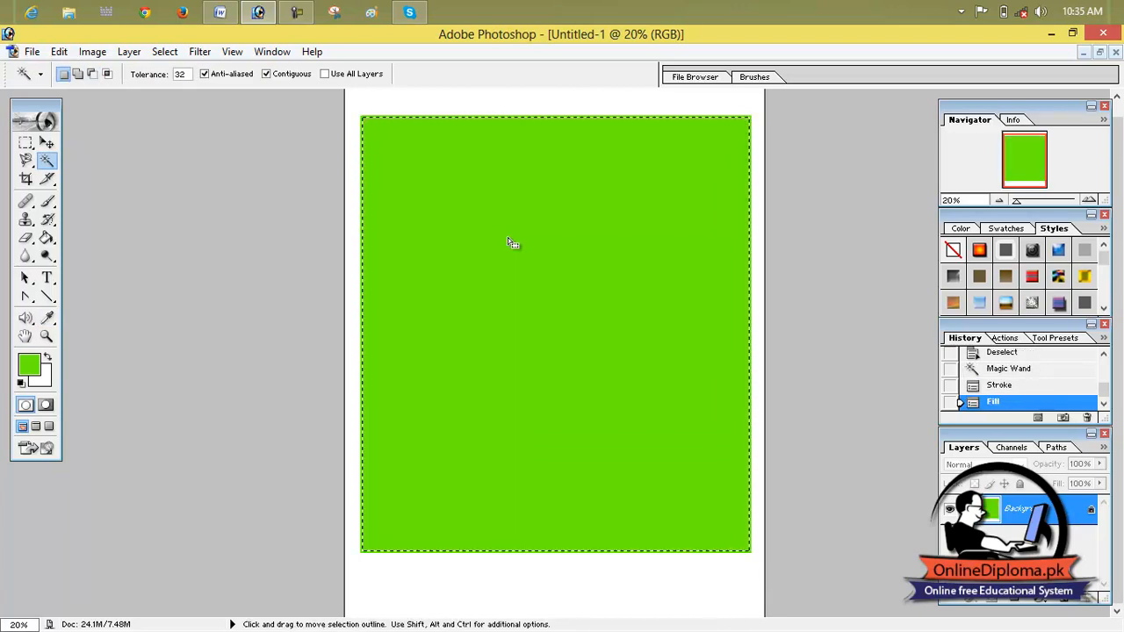
{"action": "key", "text": "ctrl+z"}
Deselect the red area and examine the thicker green border close up at the rectangle's upper-left corner
{"action": "key", "text": "ctrl"}
{"action": "key", "text": "ctrl+d"}
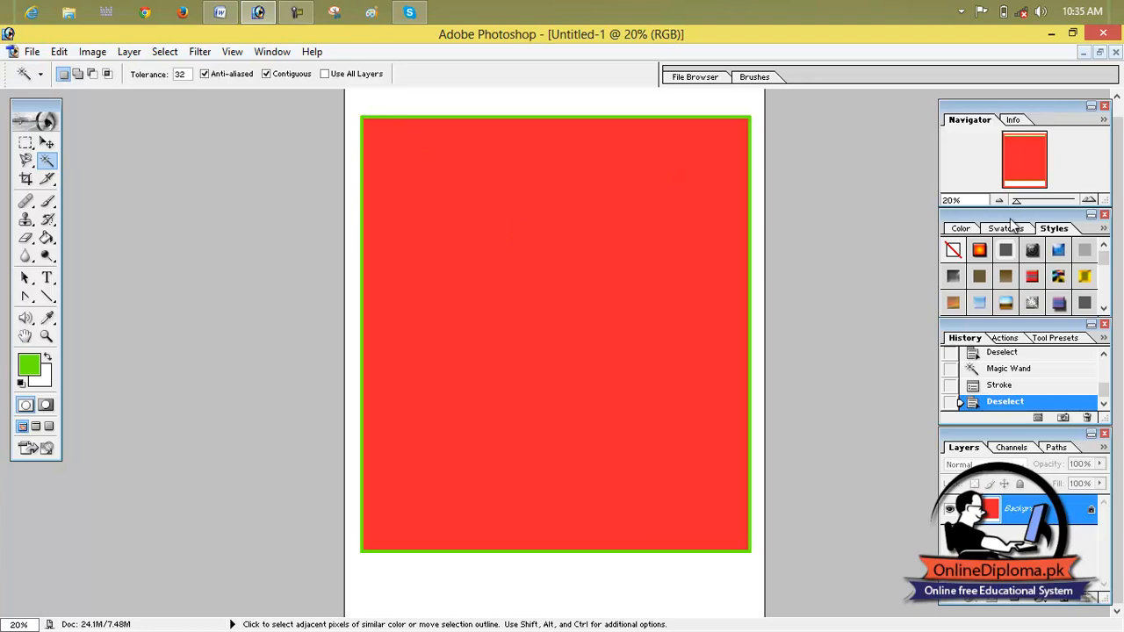
{"action": "mouse_move", "coordinate": [1018, 200]}
{"action": "left_mouse_down"}
{"action": "mouse_move", "coordinate": [1049, 206]}
{"action": "mouse_move", "coordinate": [1004, 207]}
{"action": "left_mouse_up"}
{"action": "left_click", "coordinate": [47, 336]}
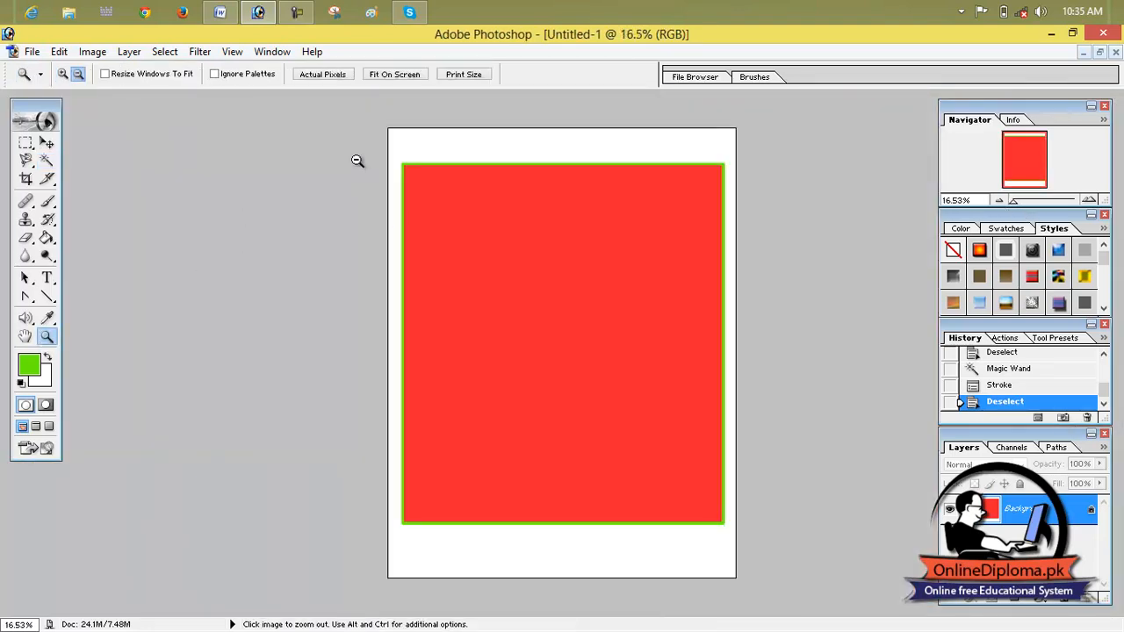
{"action": "left_click", "coordinate": [489, 226]}
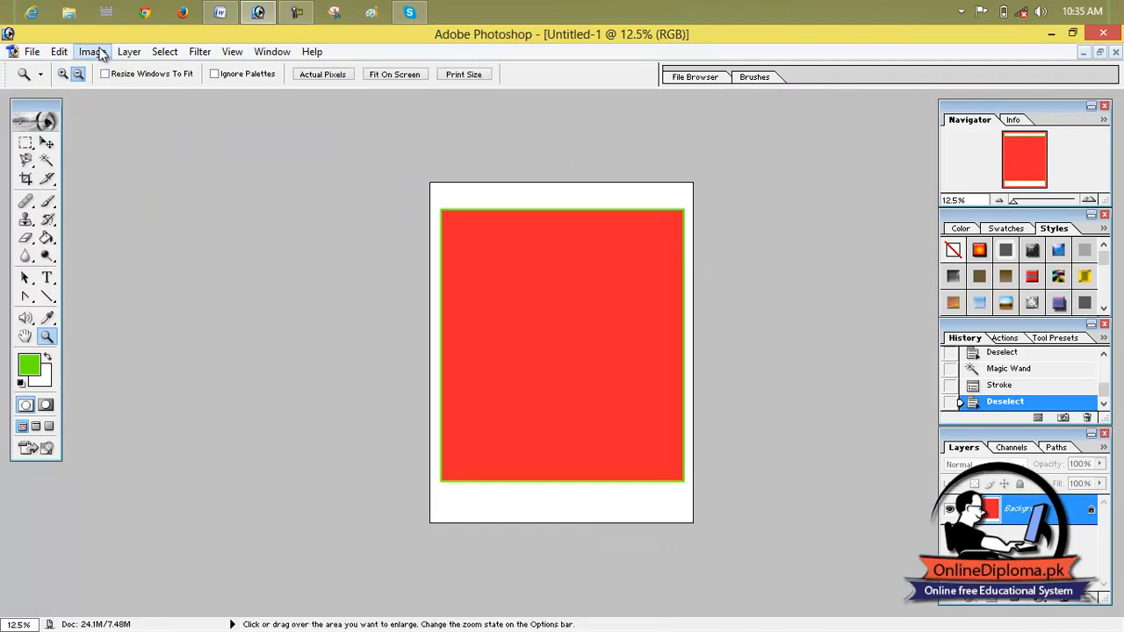
{"action": "left_click", "coordinate": [62, 73]}
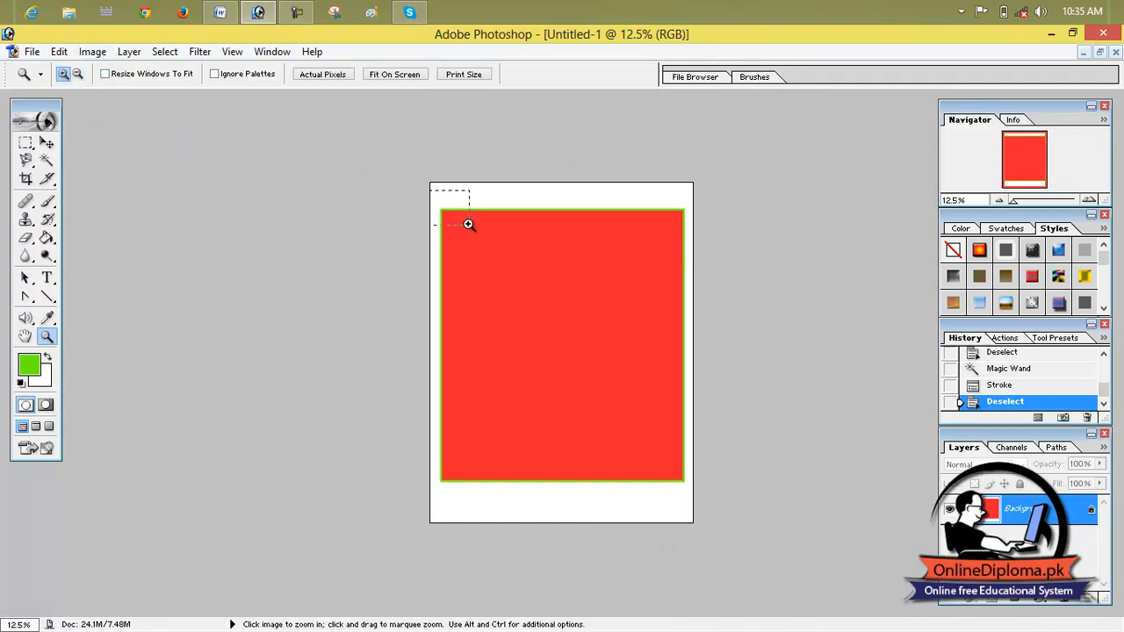
{"action": "left_click_drag", "start_coordinate": [462, 219], "coordinate": [463, 221]}
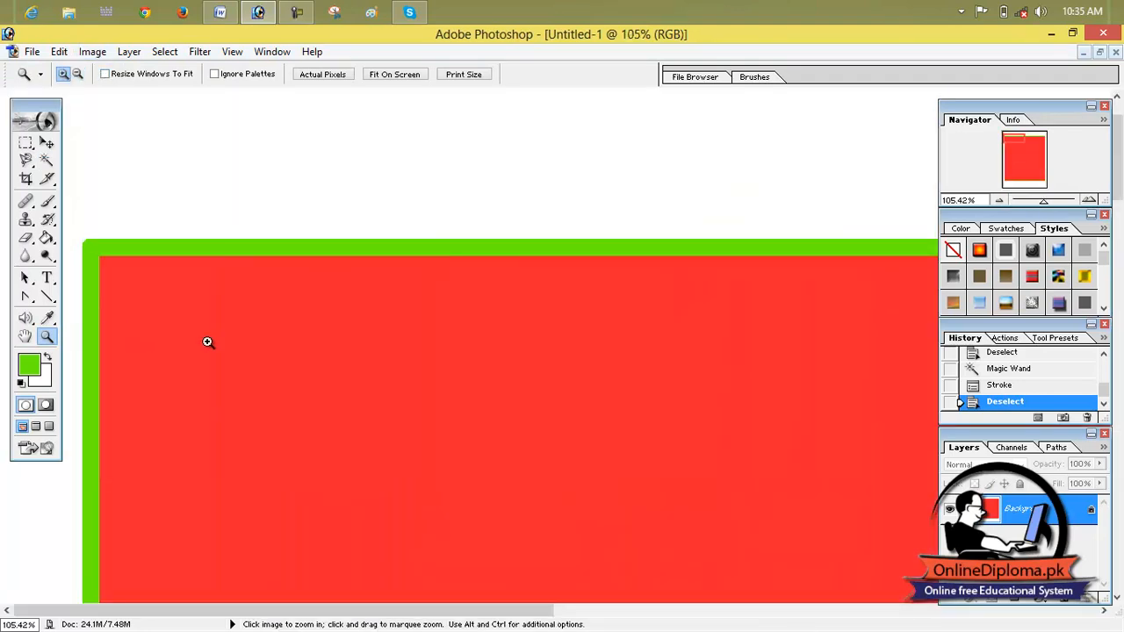
{"action": "scroll", "coordinate": [272, 297], "scroll_direction": "down", "scroll_amount": 4}
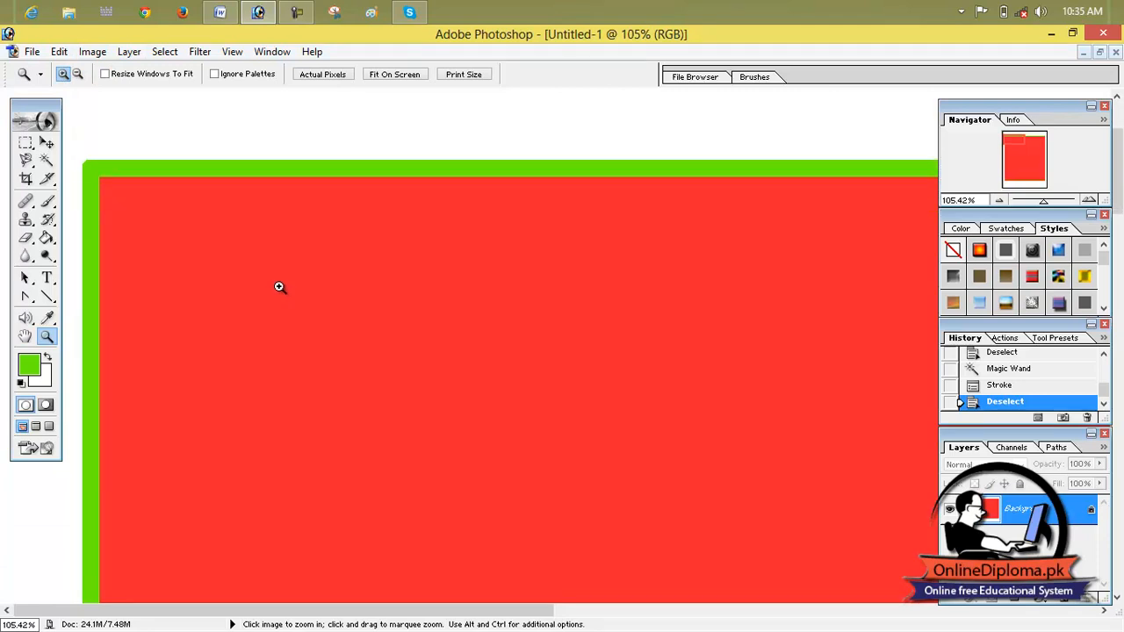
Open the beautiful-personality-of-salman-khan-hd-wallpaper image from the wallpaper folder and maximize its window
{"action": "left_click", "coordinate": [31, 52]}
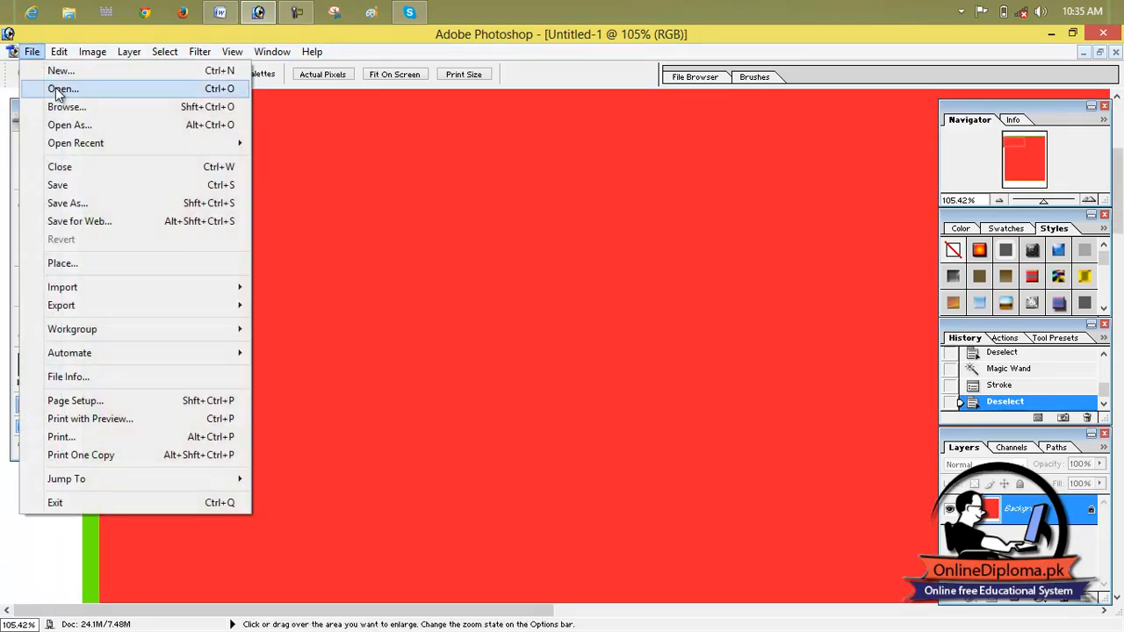
{"action": "left_click", "coordinate": [66, 91]}
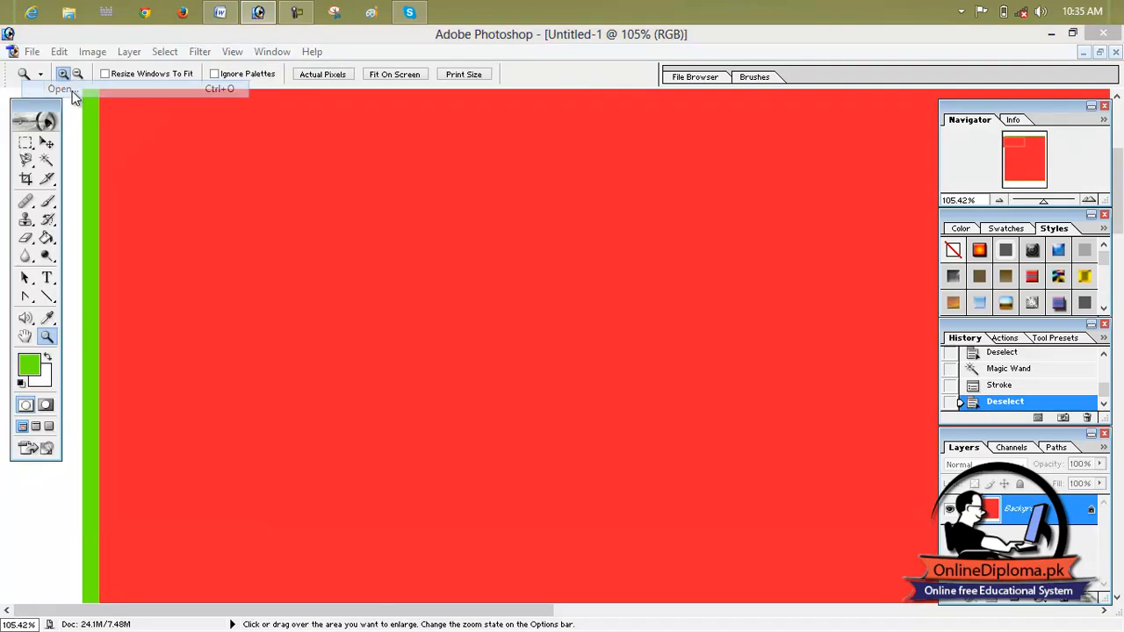
{"action": "key", "text": "Right"}
{"action": "key", "text": "Right"}
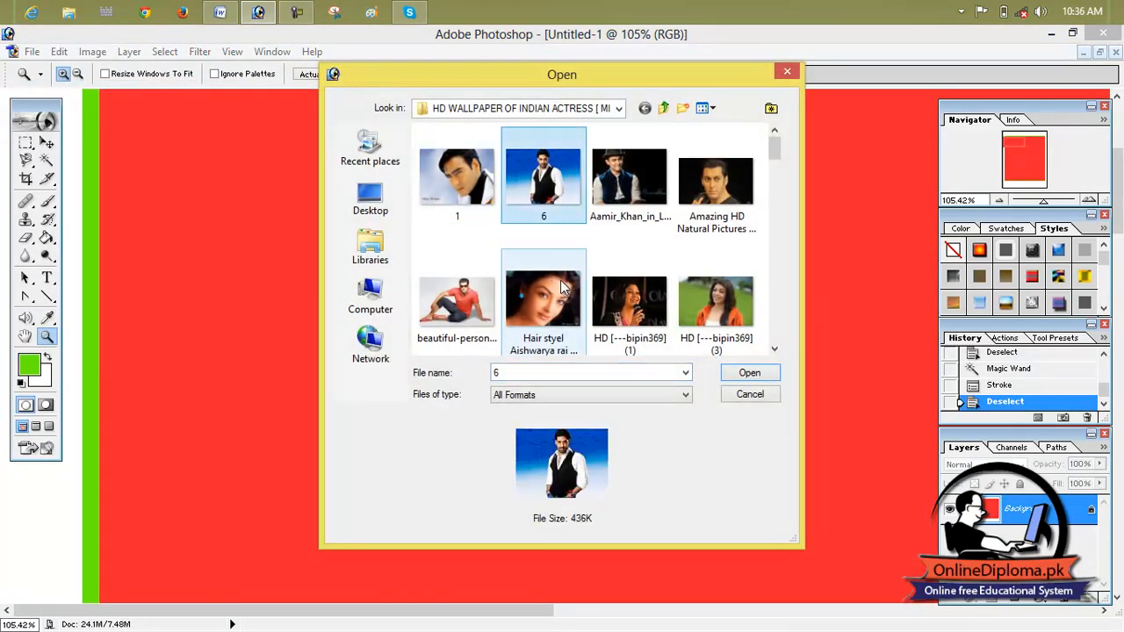
{"action": "left_click", "coordinate": [629, 180]}
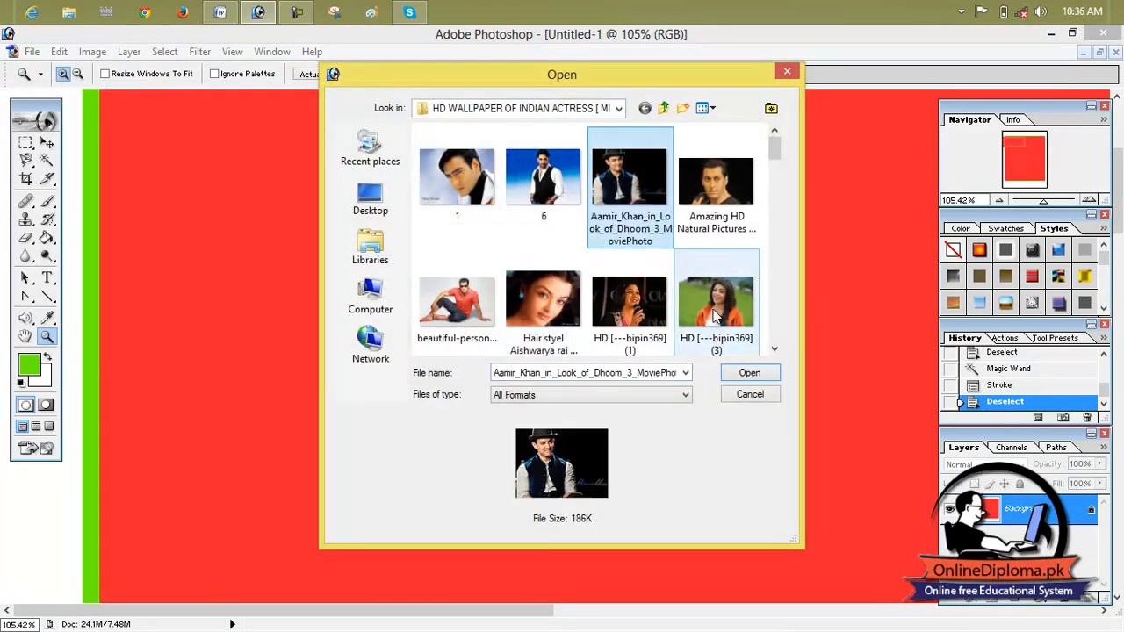
{"action": "double_click", "coordinate": [456, 301]}
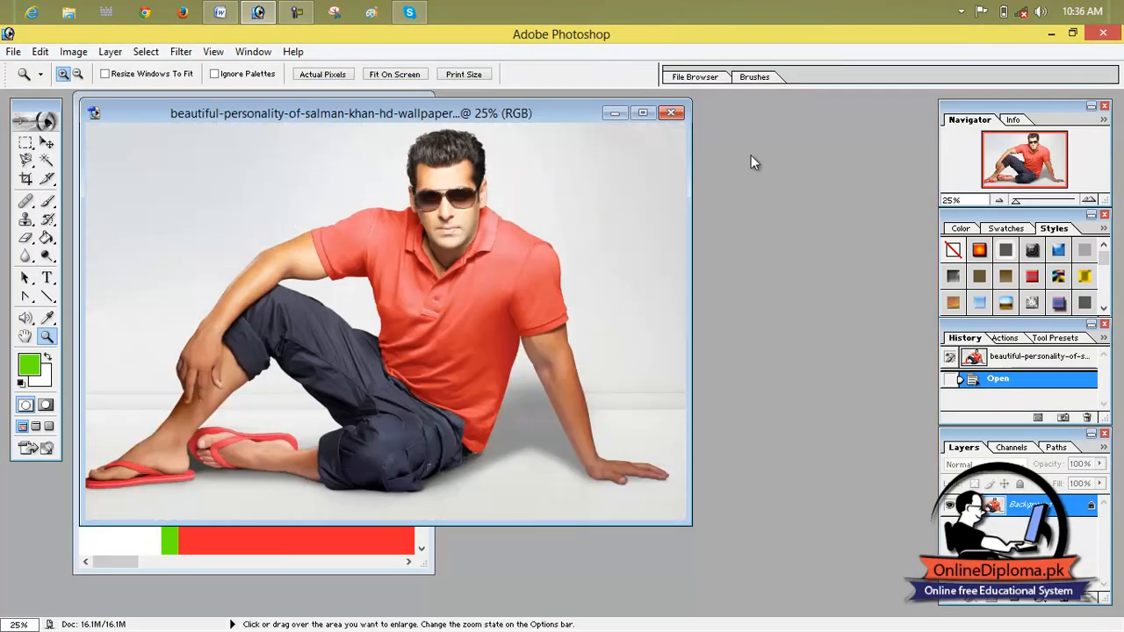
{"action": "left_click", "coordinate": [643, 113]}
Trace the seated man's full outline with the Magnetic Lasso, removing stray fastening points along the arm, and close it into a selection
{"action": "left_click_drag", "start_coordinate": [25, 160], "coordinate": [75, 195]}
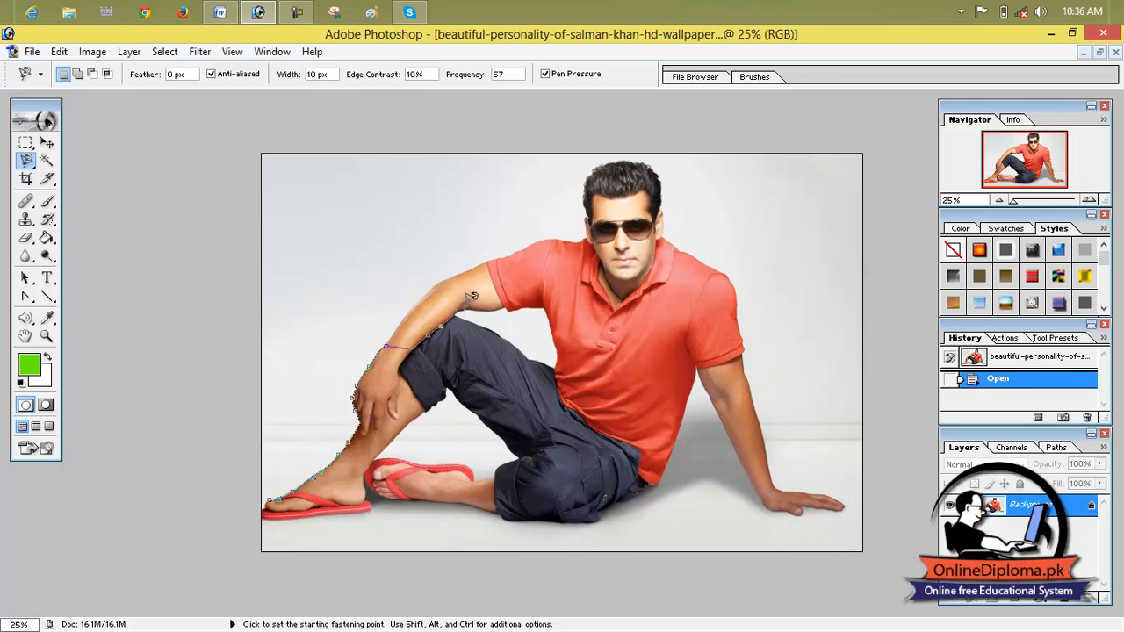
{"action": "key", "text": "BackSpace"}
{"action": "key", "text": "BackSpace"}
{"action": "key", "text": "BackSpace"}
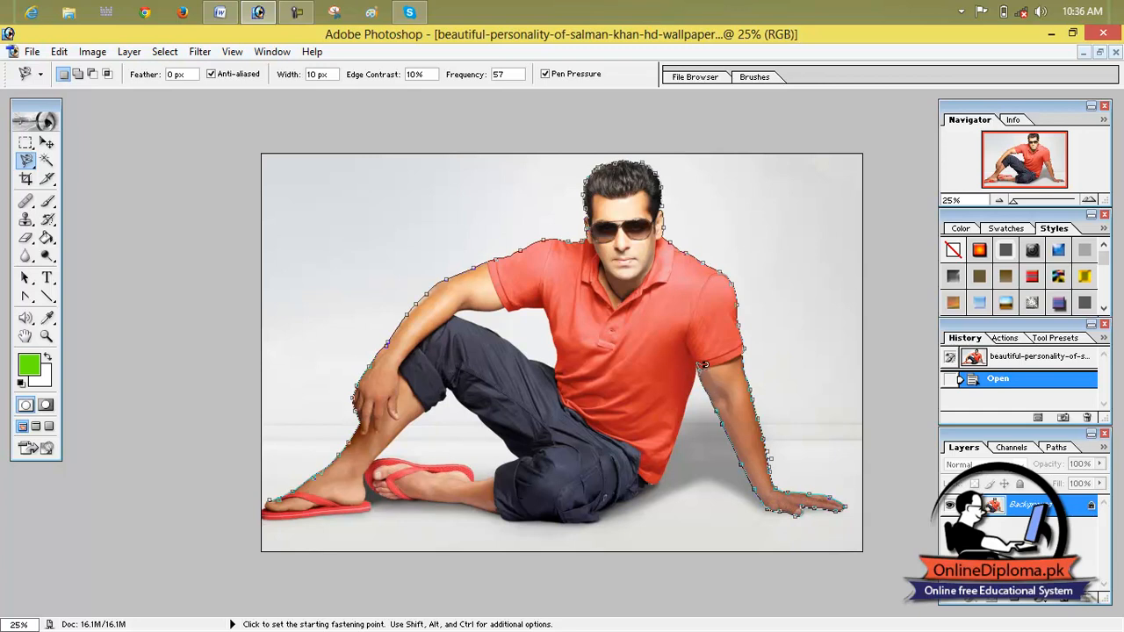
{"action": "left_click_drag", "start_coordinate": [619, 497], "coordinate": [572, 514]}
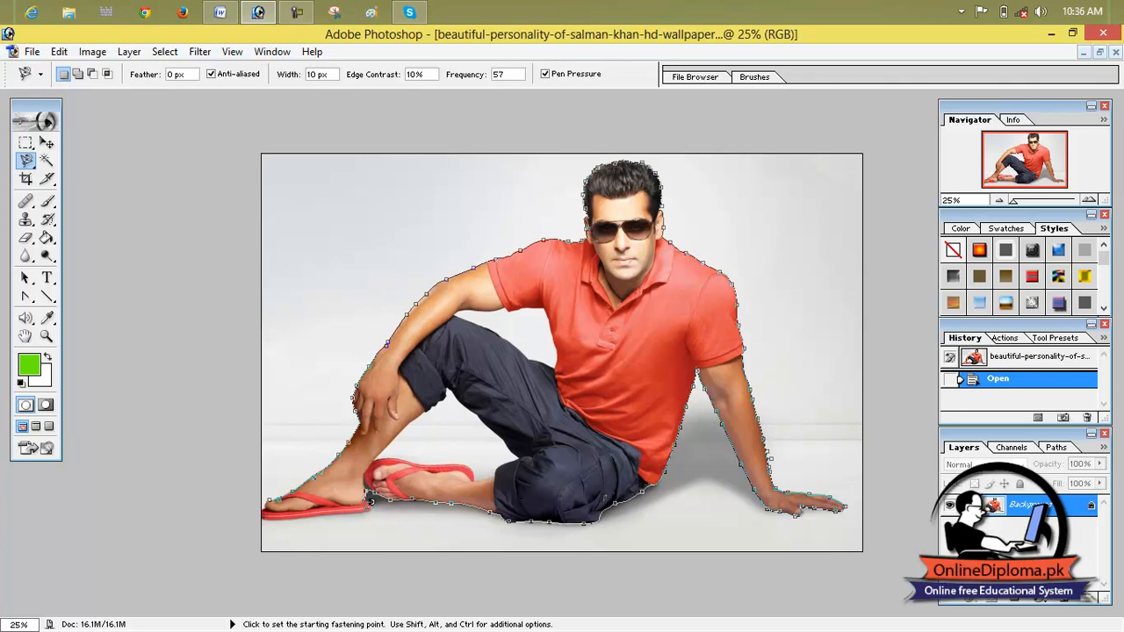
{"action": "left_click", "coordinate": [267, 497]}
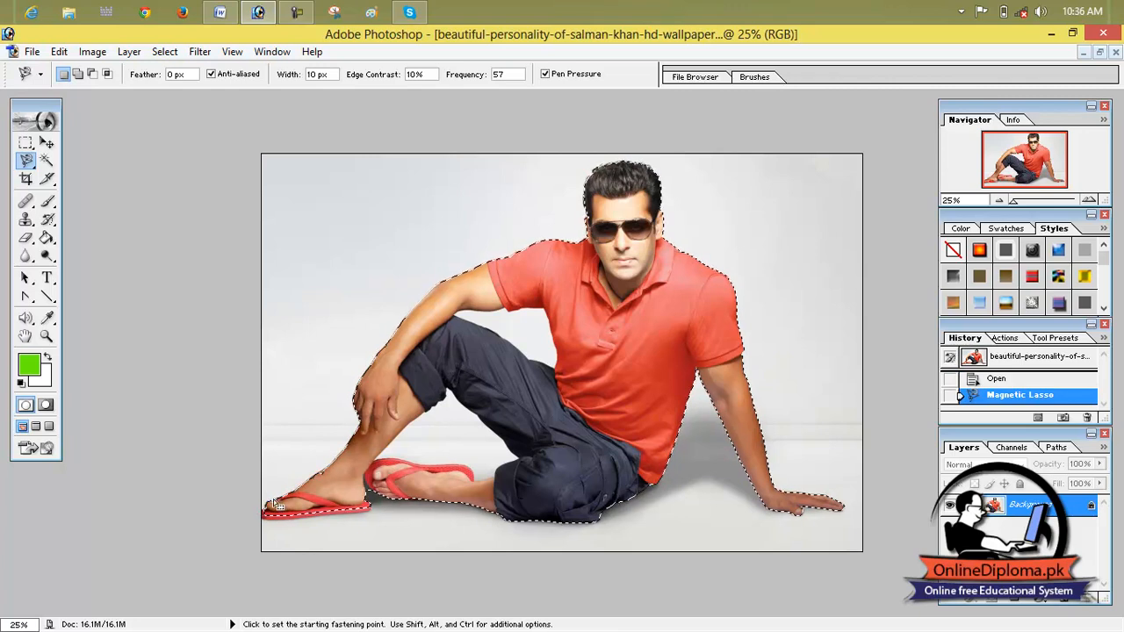
Deselect the traced man and bring his selection back by returning to the Magnetic Lasso history state
{"action": "key", "text": "ctrl+d"}
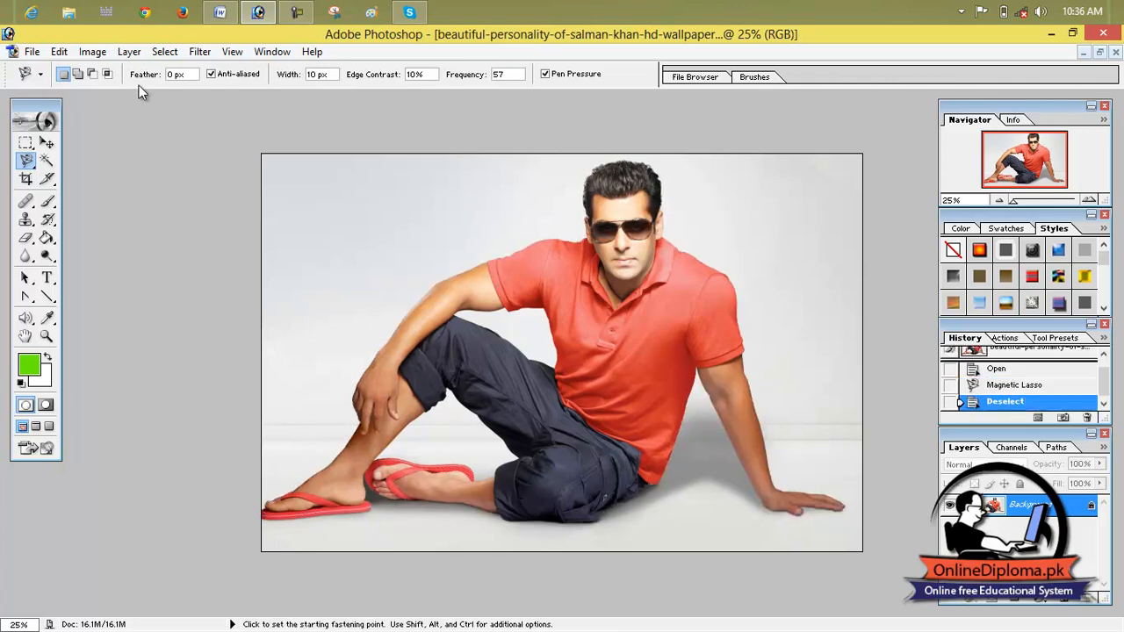
{"action": "left_click", "coordinate": [46, 142]}
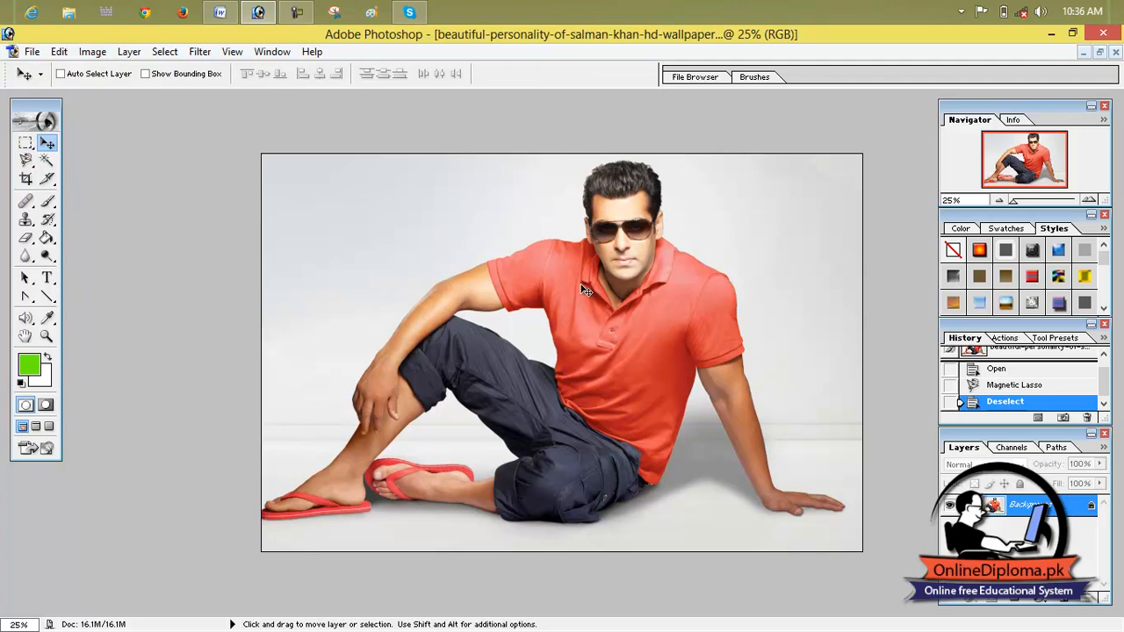
{"action": "left_click", "coordinate": [1010, 386]}
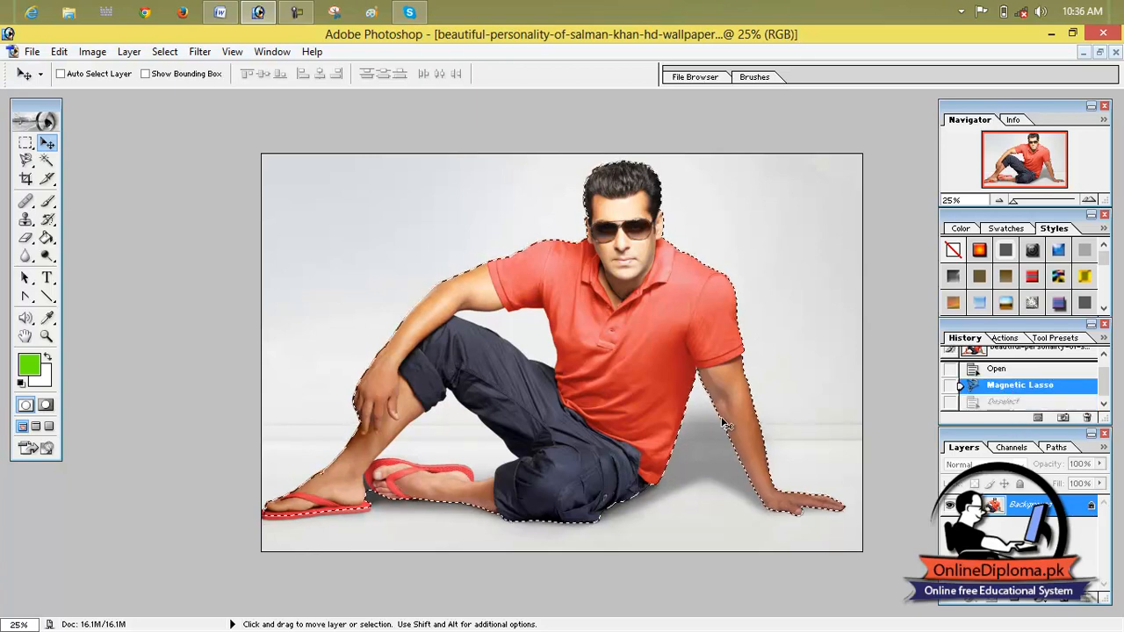
Stroke the man's selection with a 20 px green line, centered, in Normal mode at 100% opacity
{"action": "left_click", "coordinate": [79, 52]}
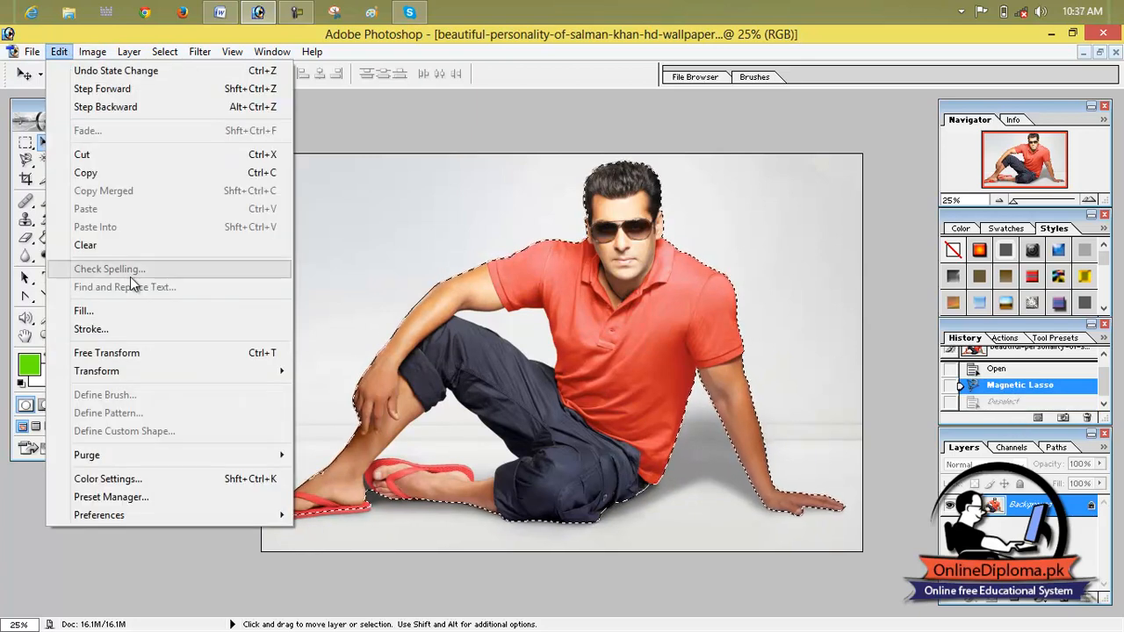
{"action": "left_click", "coordinate": [143, 327]}
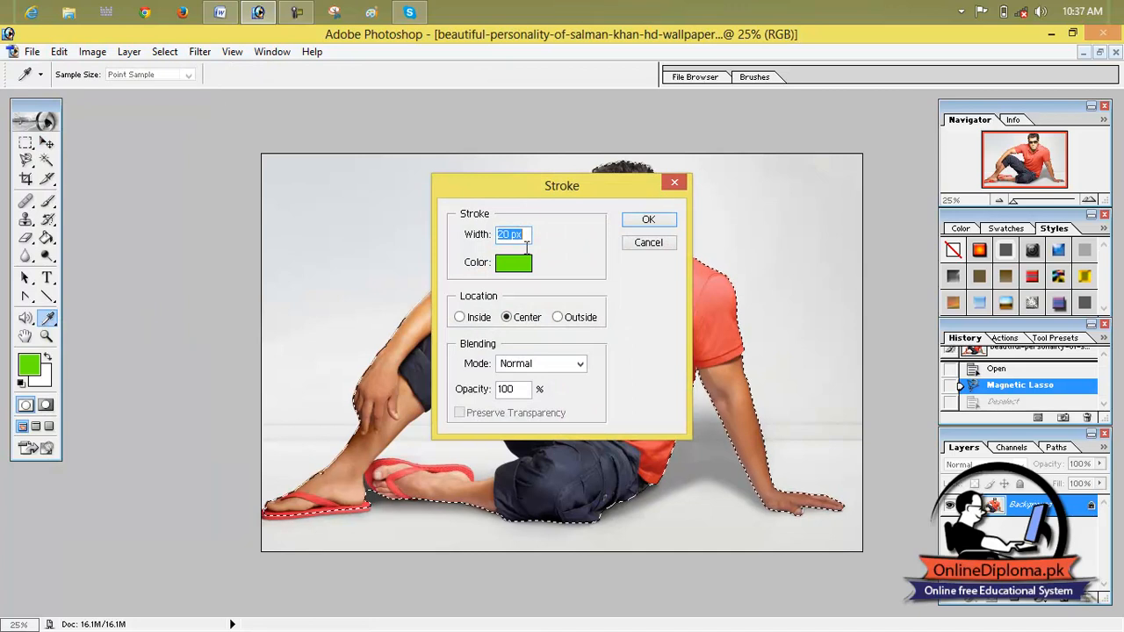
{"action": "left_click", "coordinate": [648, 220]}
{"action": "key", "text": "v"}
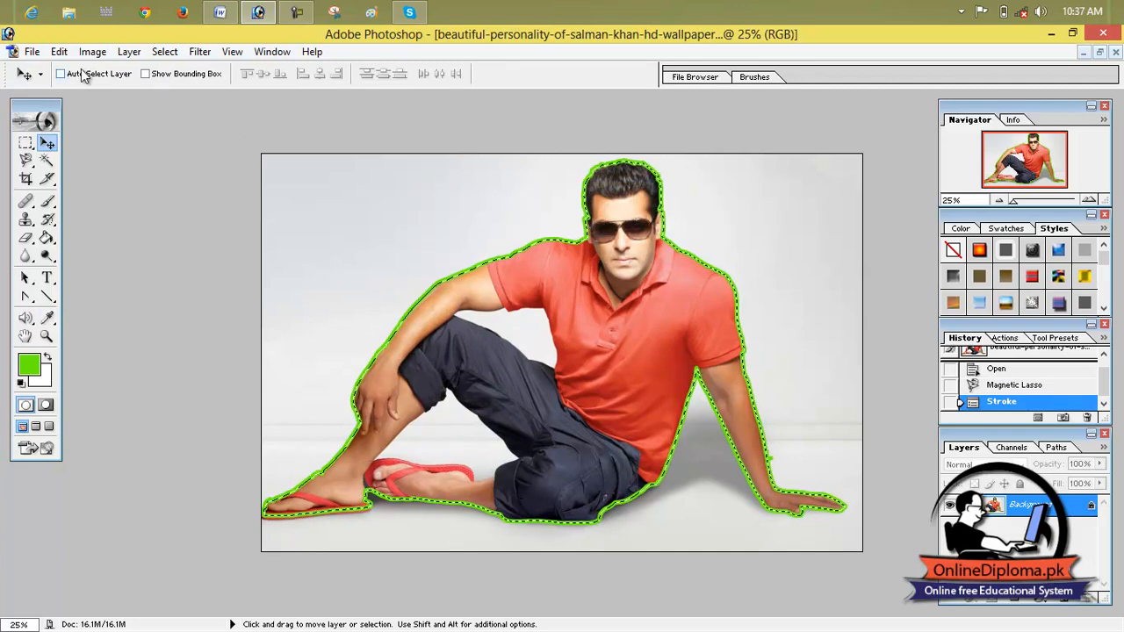
Stroke the man's selection again with a 30 px green line, centered, at 100% opacity
{"action": "left_click", "coordinate": [59, 52]}
{"action": "left_click", "coordinate": [91, 330]}
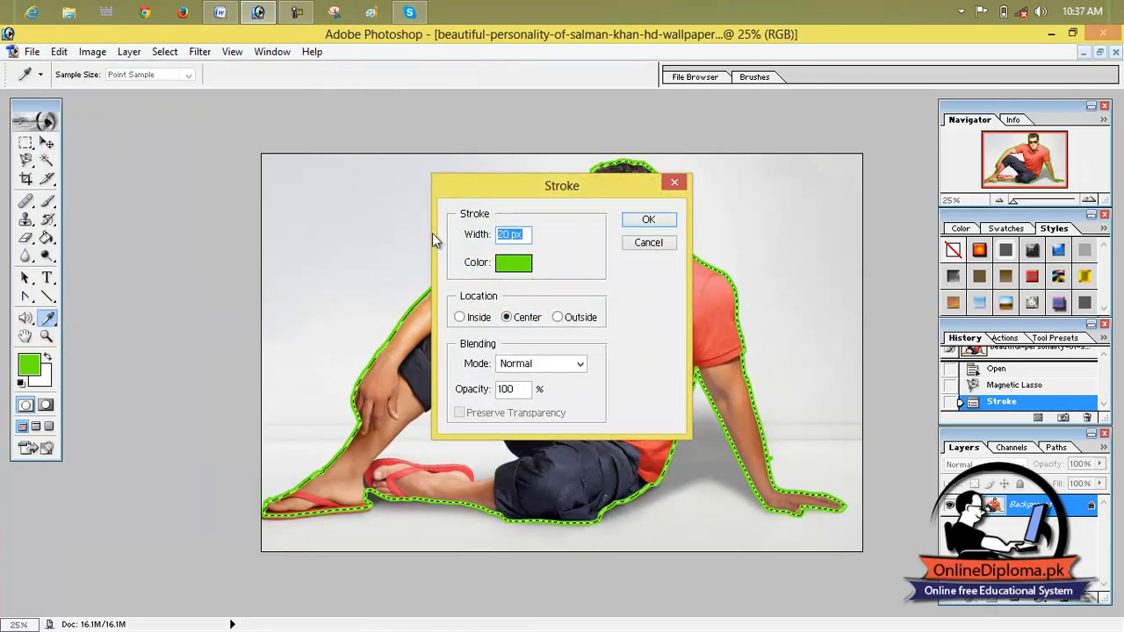
{"action": "type", "text": "30"}
{"action": "left_click", "coordinate": [647, 219]}
{"action": "key", "text": "v"}
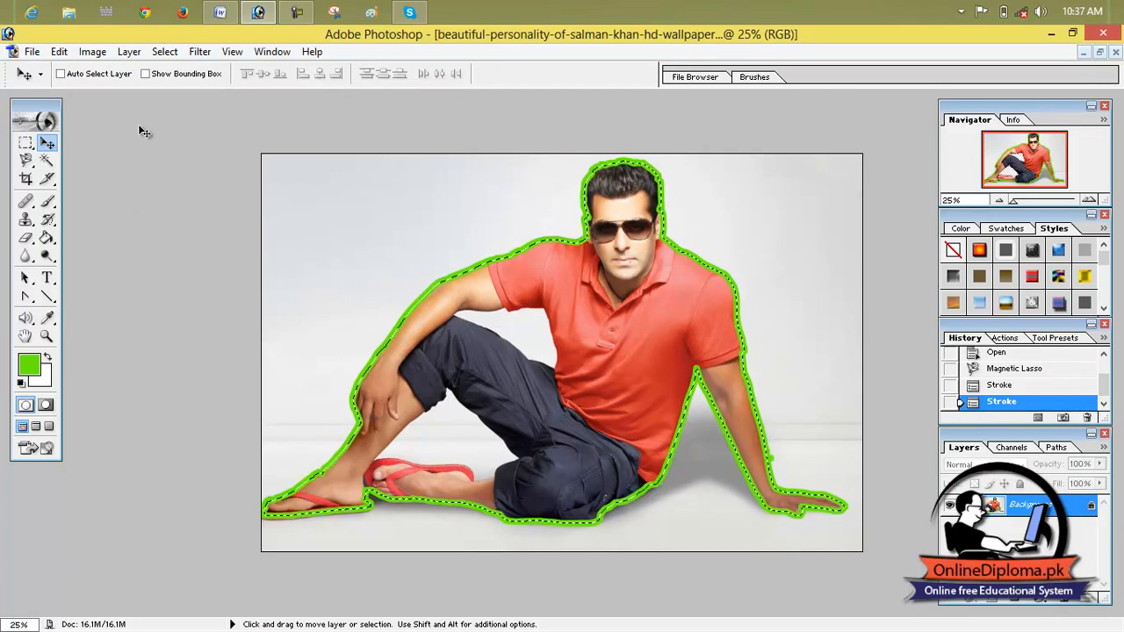
Deselect the man and examine the thicker green outline around his head, arms and legs close up
{"action": "key", "text": "ctrl+d"}
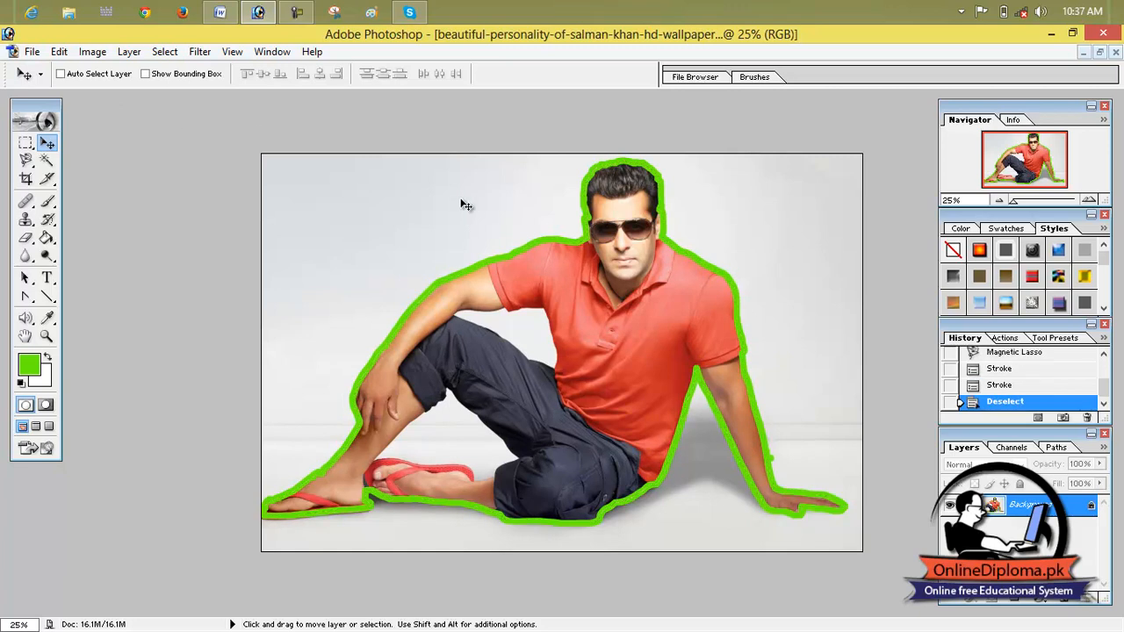
{"action": "scroll", "coordinate": [541, 244], "scroll_direction": "up", "scroll_amount": 4}
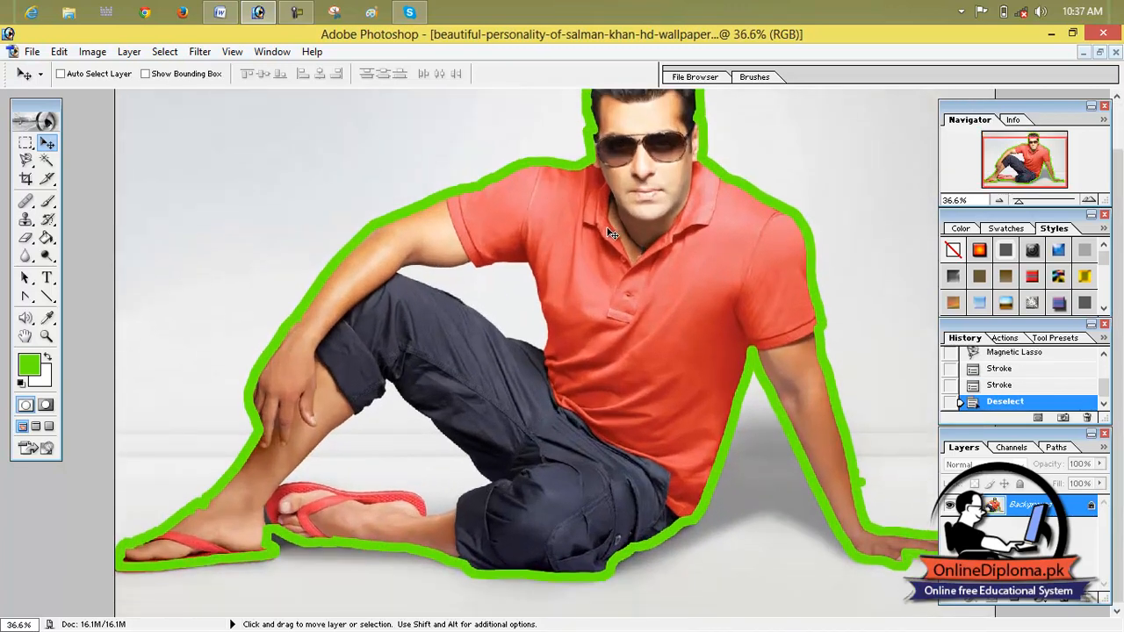
{"action": "scroll", "coordinate": [610, 233], "scroll_direction": "up", "scroll_amount": 3}
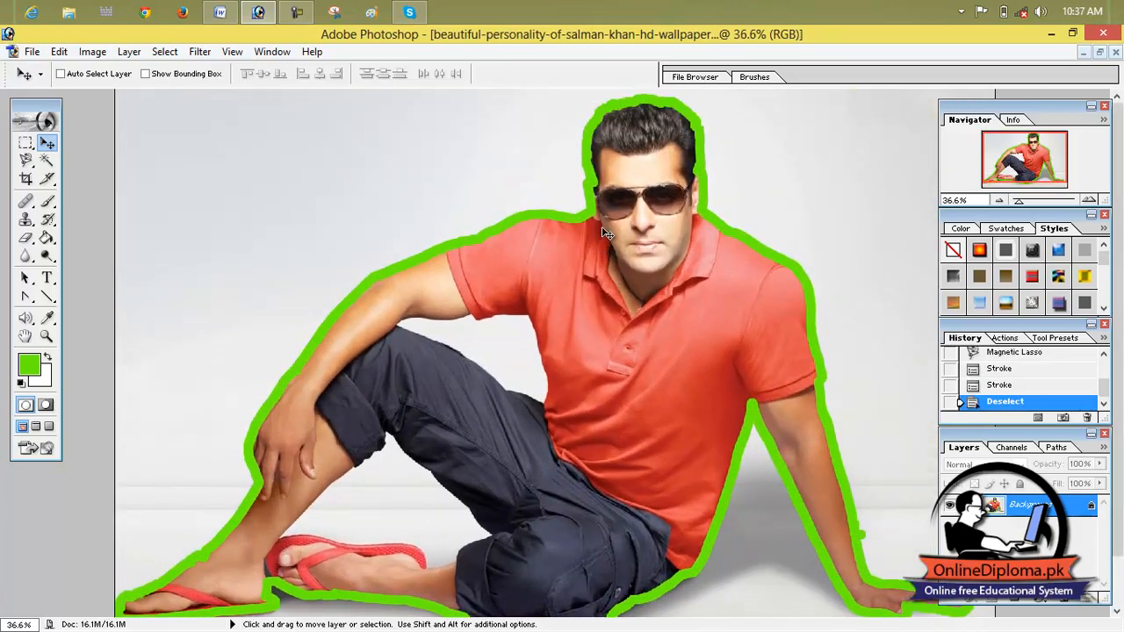
{"action": "left_click", "coordinate": [58, 51]}
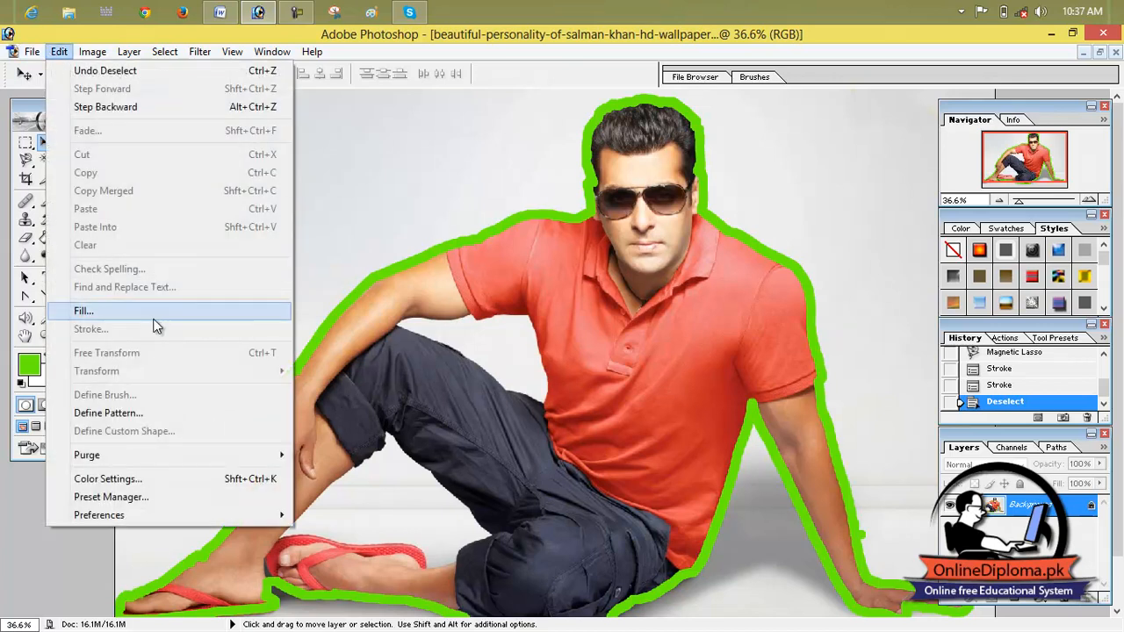
{"action": "left_click", "coordinate": [381, 267]}
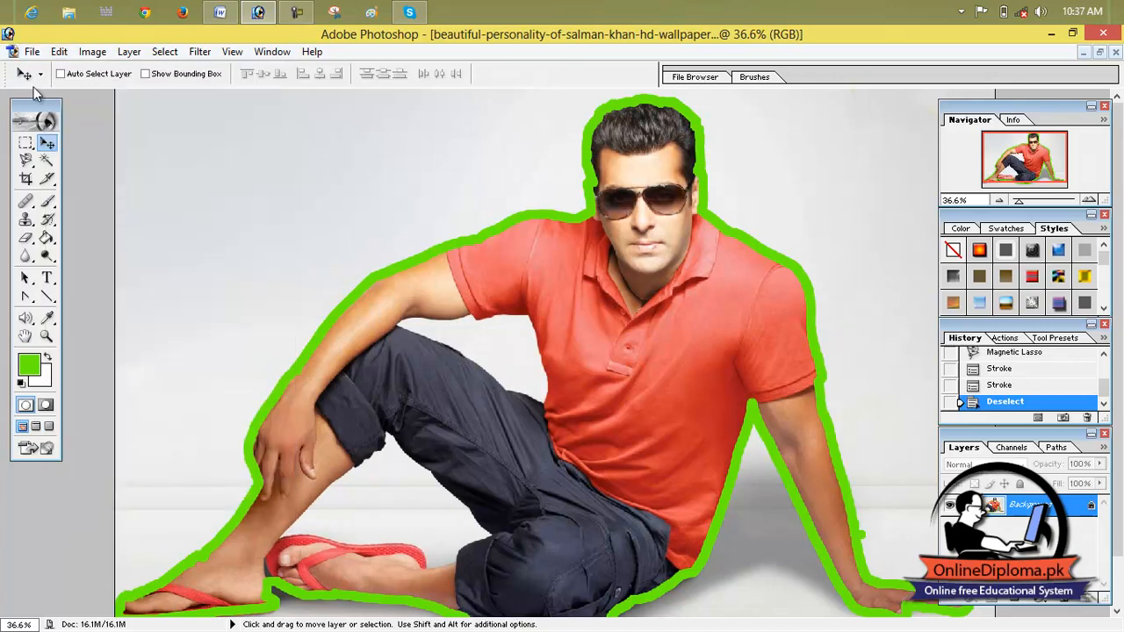
{"action": "scroll", "coordinate": [106, 154], "scroll_direction": "down", "scroll_amount": 3}
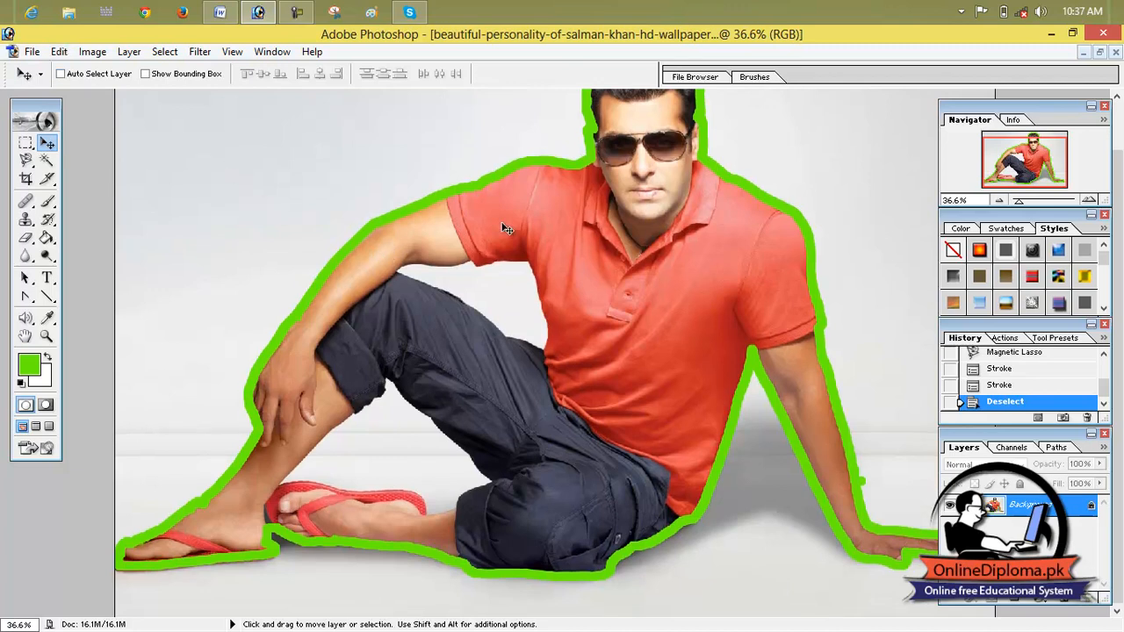
Revert the photo to the Magnetic Lasso history state, removing both green strokes and restoring the man's selection
{"action": "left_click", "coordinate": [992, 386]}
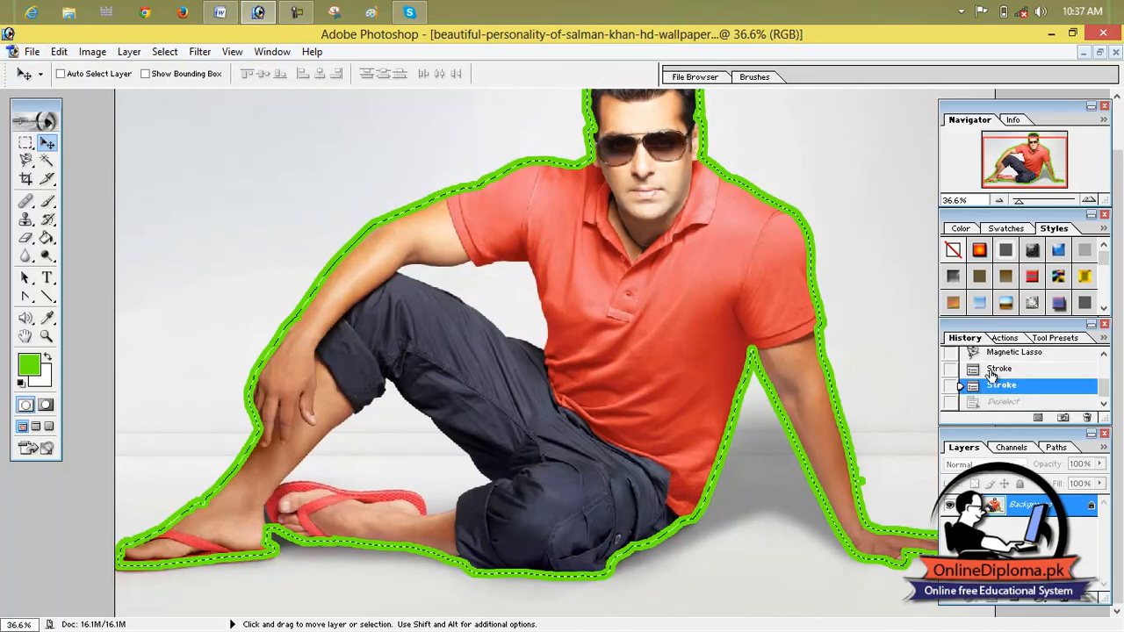
{"action": "left_click", "coordinate": [988, 369]}
{"action": "left_click", "coordinate": [982, 353]}
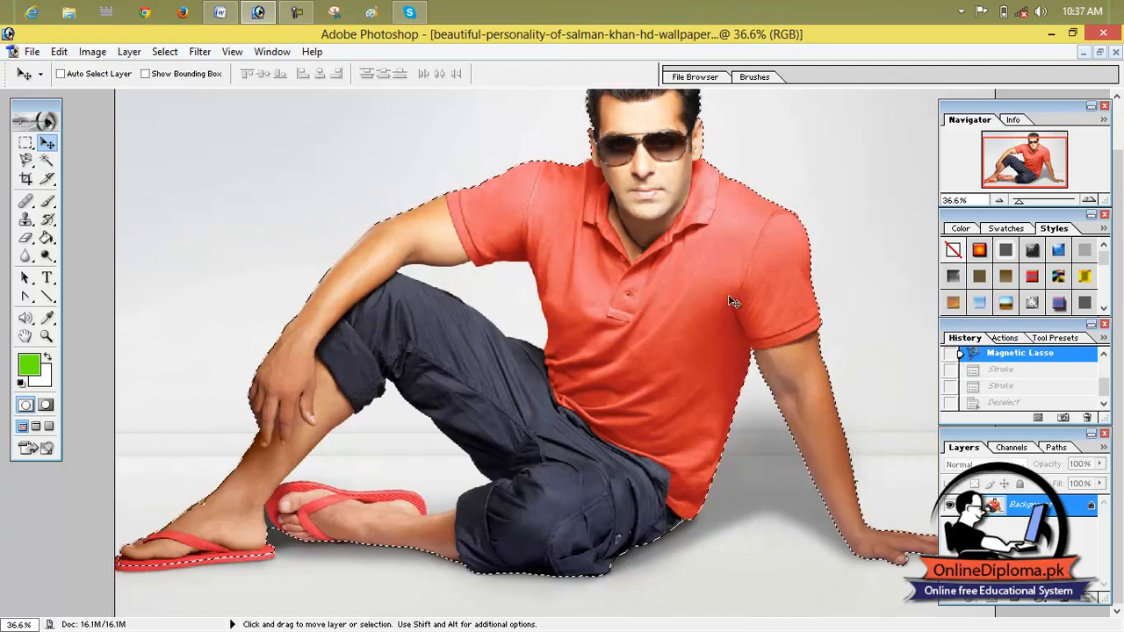
Restore the photo's window to its smaller size and create a new Letter-size RGB document at 300 pixels/inch with transparent contents
{"action": "left_click", "coordinate": [1099, 53]}
{"action": "left_click", "coordinate": [13, 51]}
{"action": "left_click", "coordinate": [35, 68]}
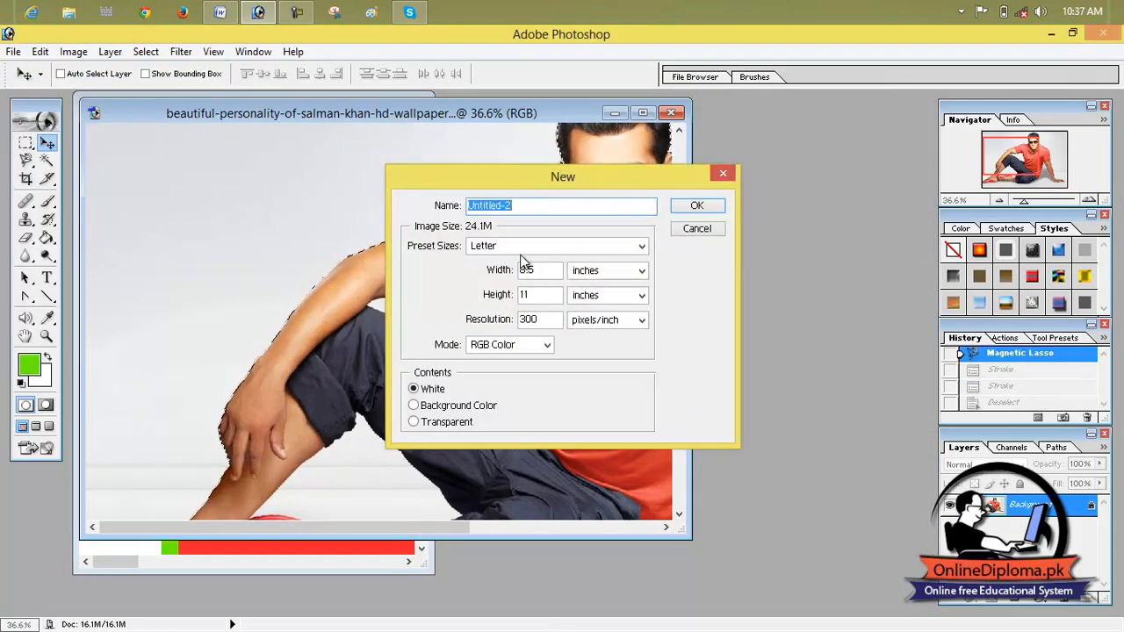
{"action": "left_click", "coordinate": [713, 206]}
Copy the selected man from the photo into the new document, maximize that document, and position him across the page width
{"action": "left_click", "coordinate": [609, 219]}
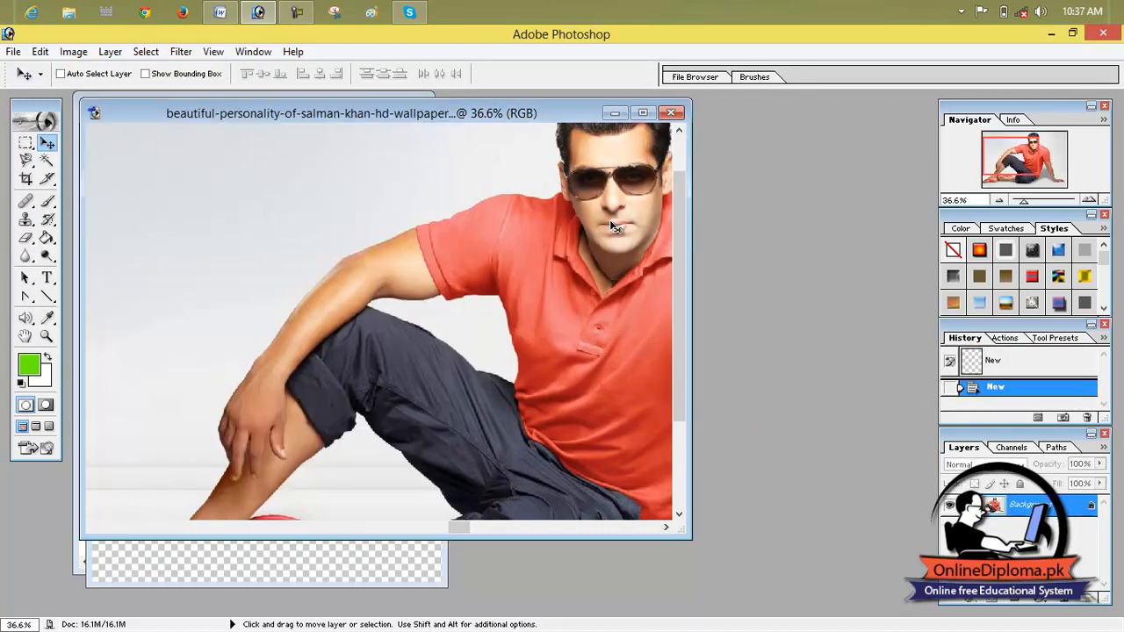
{"action": "left_click_drag", "start_coordinate": [546, 112], "coordinate": [868, 176]}
{"action": "mouse_move", "coordinate": [848, 310]}
{"action": "left_mouse_down"}
{"action": "mouse_move", "coordinate": [386, 316]}
{"action": "mouse_move", "coordinate": [359, 304]}
{"action": "left_mouse_up"}
{"action": "left_click", "coordinate": [399, 120]}
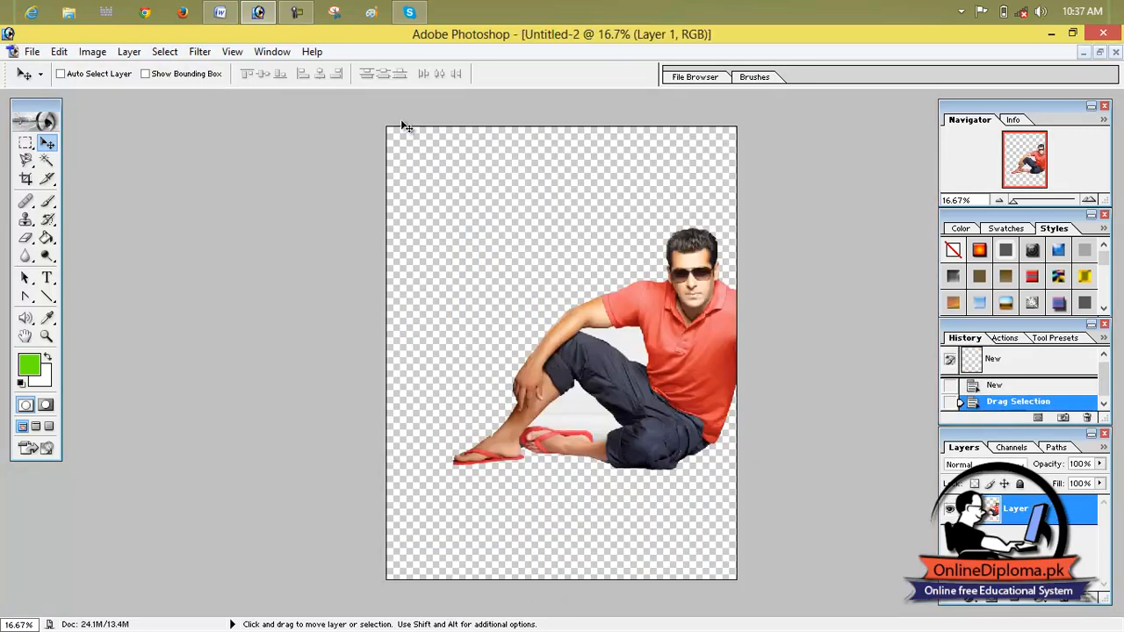
{"action": "left_click_drag", "start_coordinate": [607, 258], "coordinate": [517, 222]}
Erase the leftover white background between the man's arm and legs with the Magic Eraser at tolerance 32
{"action": "left_click", "coordinate": [32, 248]}
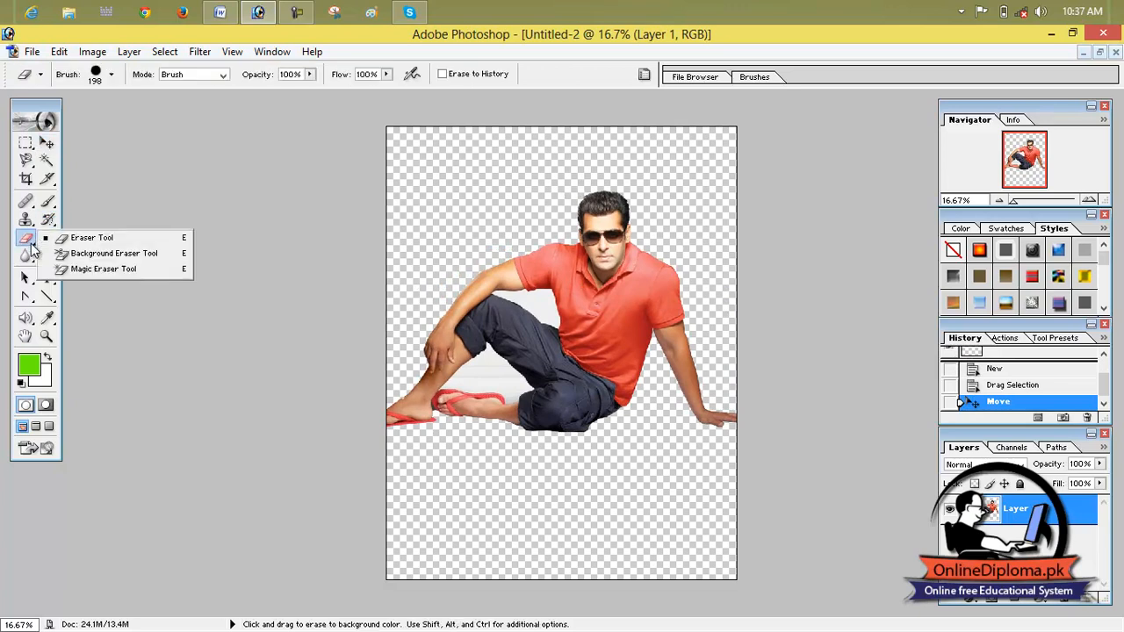
{"action": "left_click", "coordinate": [103, 269]}
{"action": "left_click", "coordinate": [539, 306]}
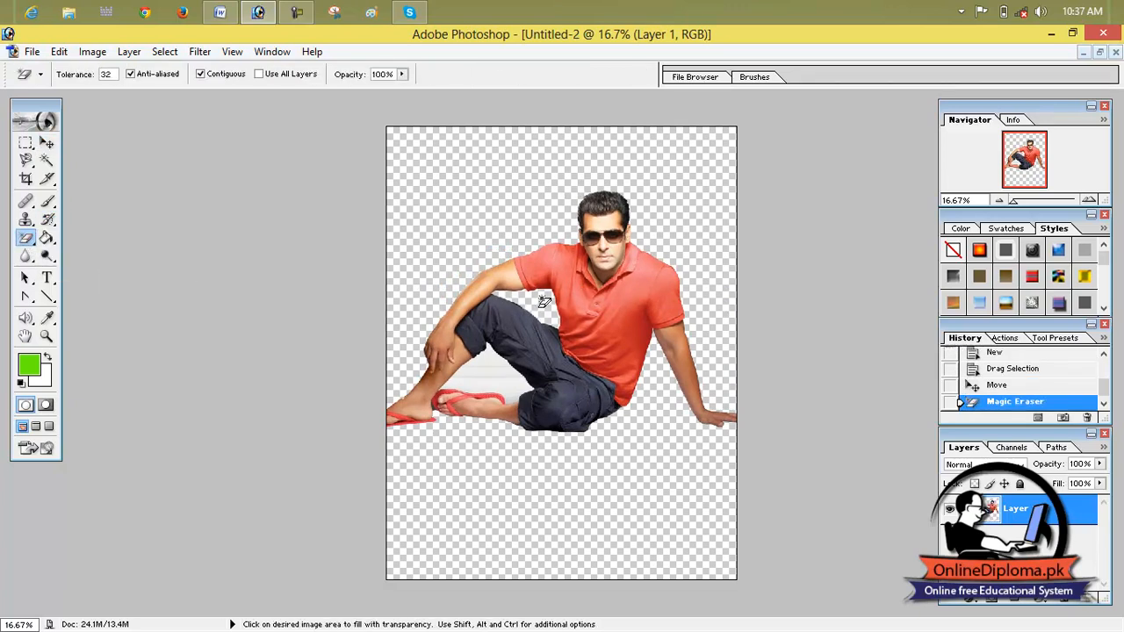
{"action": "left_click", "coordinate": [489, 366]}
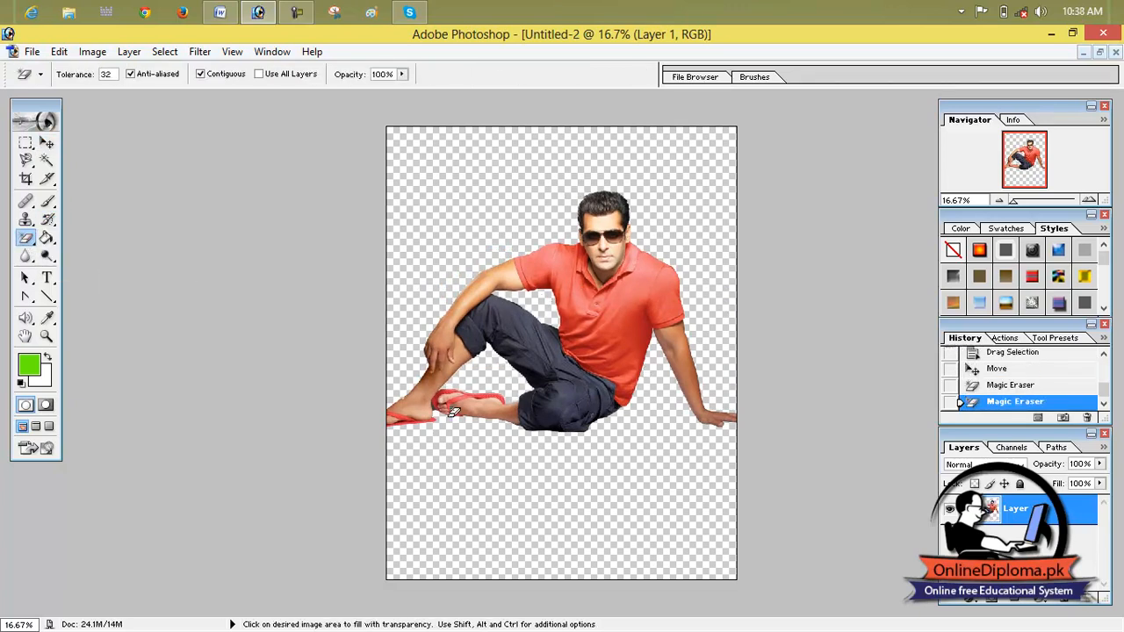
Free Transform the man's layer to narrow and mirror him horizontally, and place him in the left part of the page
{"action": "left_click", "coordinate": [47, 142]}
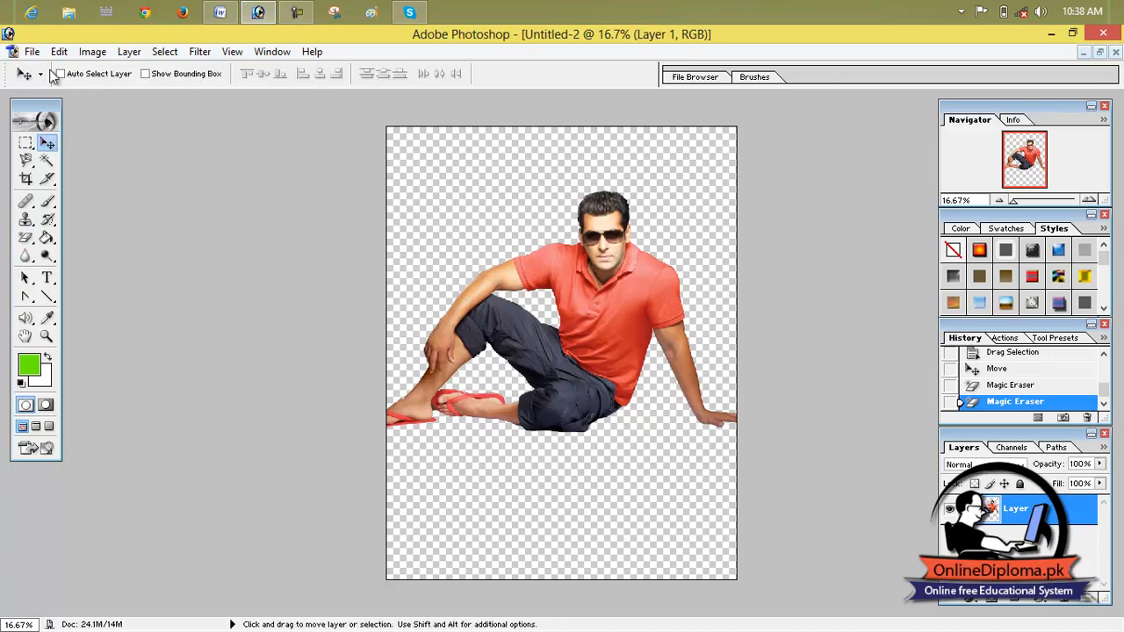
{"action": "left_click", "coordinate": [59, 52]}
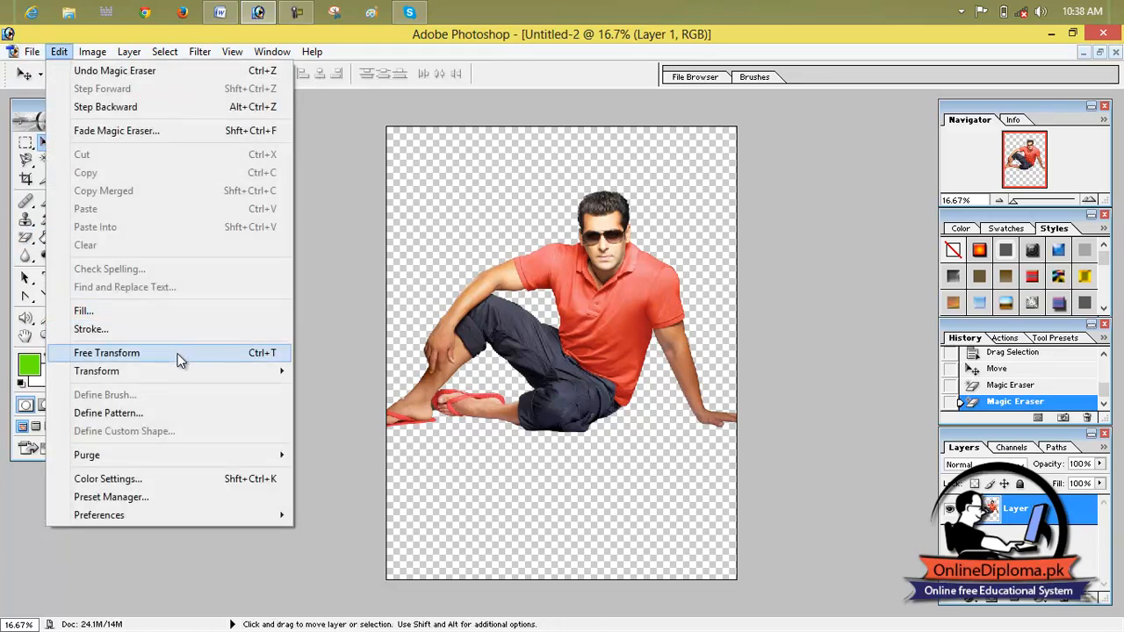
{"action": "left_click", "coordinate": [179, 353]}
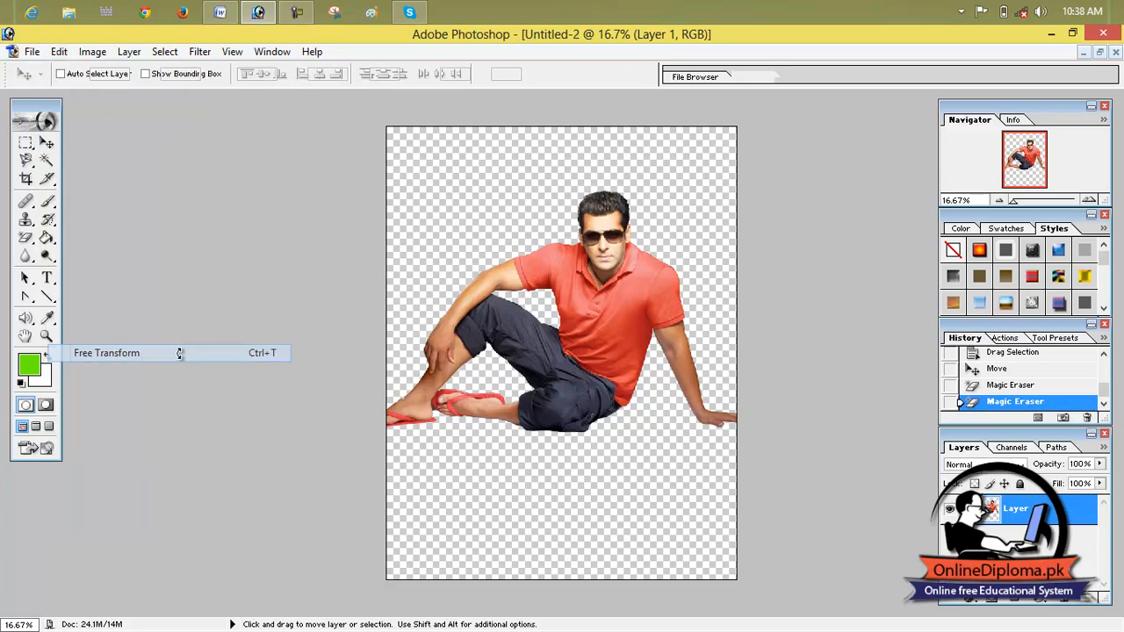
{"action": "left_click_drag", "start_coordinate": [753, 312], "coordinate": [643, 312]}
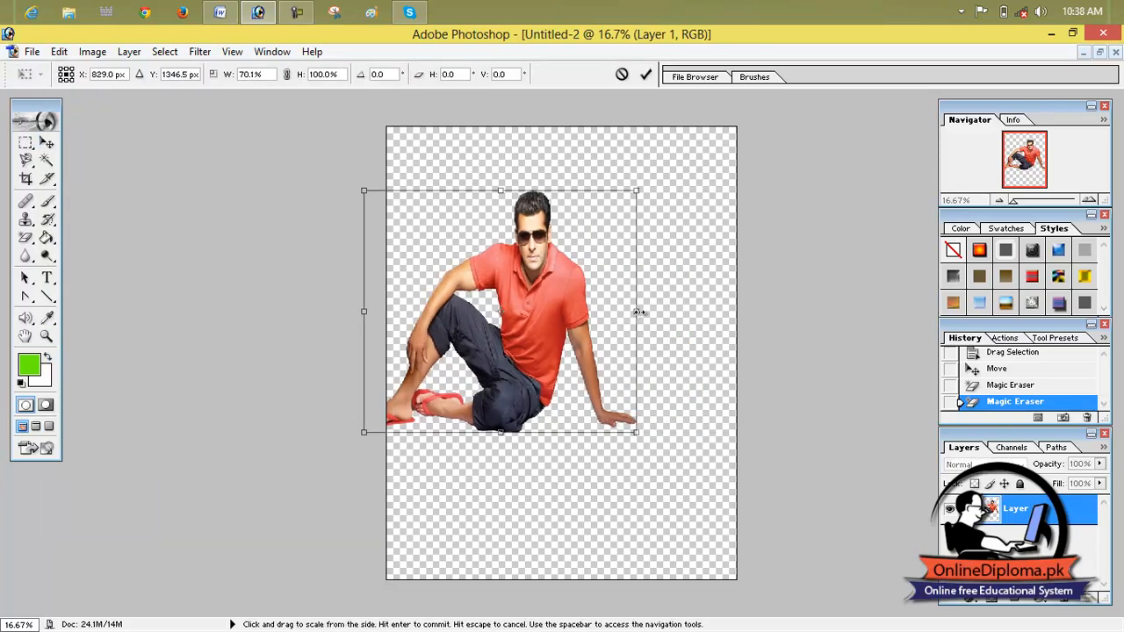
{"action": "left_click_drag", "start_coordinate": [553, 309], "coordinate": [637, 315]}
{"action": "left_click_drag", "start_coordinate": [720, 318], "coordinate": [238, 319]}
{"action": "left_click_drag", "start_coordinate": [412, 326], "coordinate": [565, 325]}
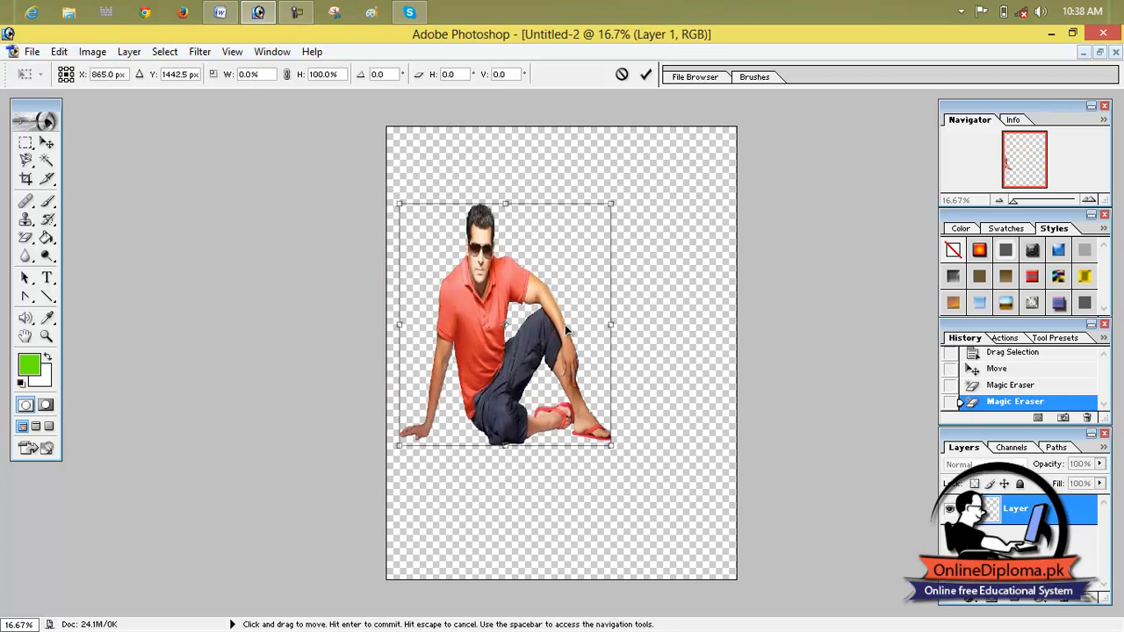
Shrink the mirrored man to about 74% height, move him up and left, and enlarge him to about 114% height
{"action": "left_click_drag", "start_coordinate": [397, 204], "coordinate": [439, 266]}
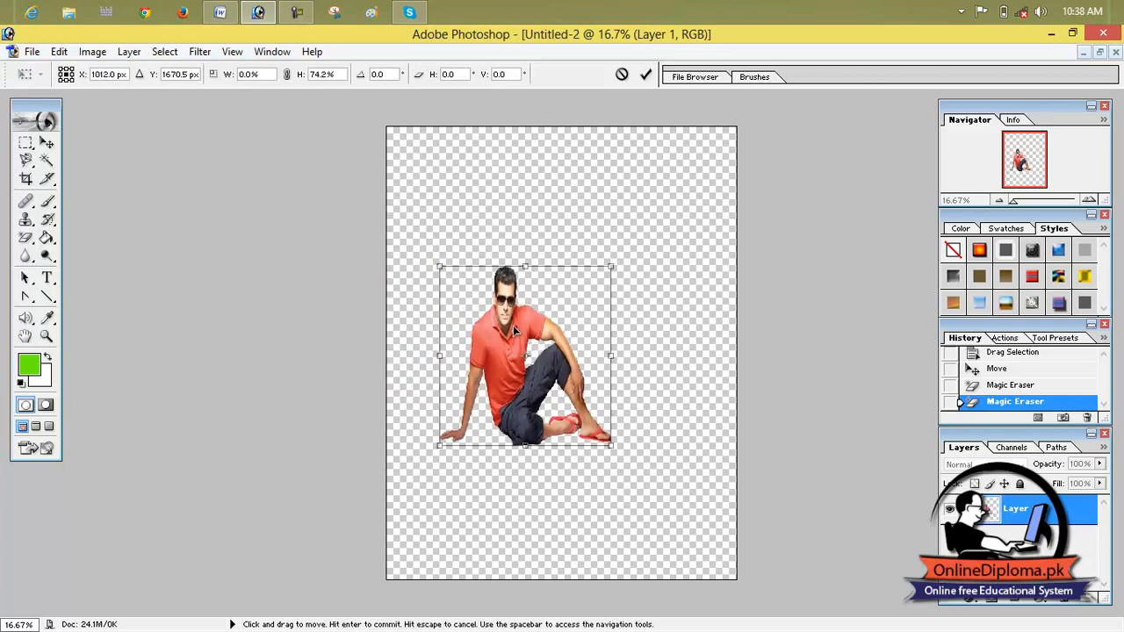
{"action": "left_click_drag", "start_coordinate": [513, 326], "coordinate": [472, 269]}
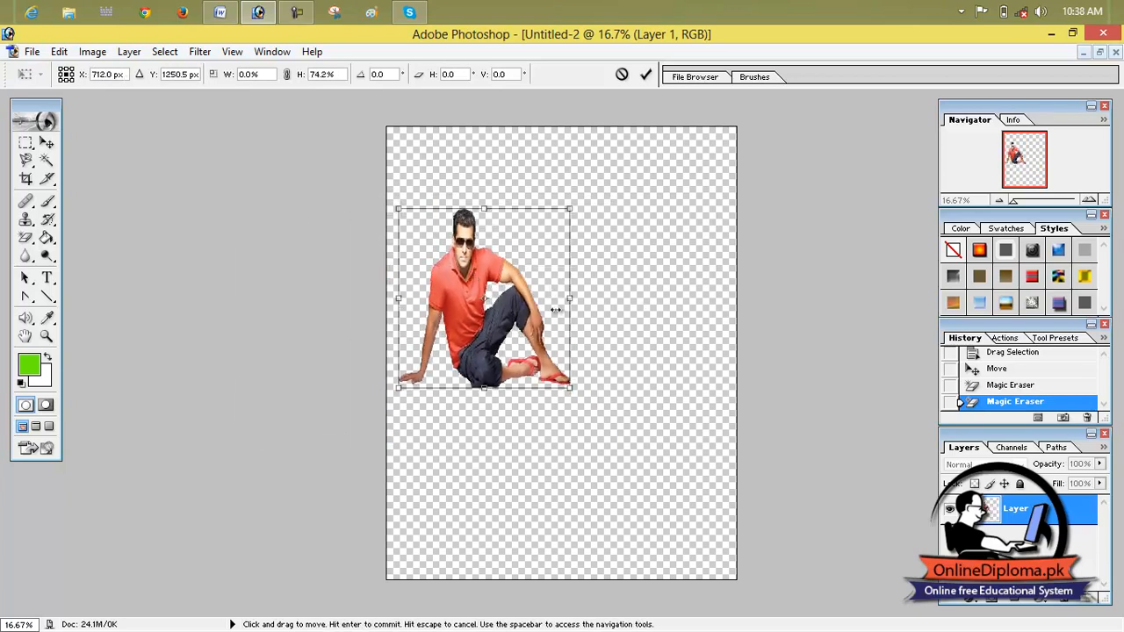
{"action": "left_click_drag", "start_coordinate": [570, 387], "coordinate": [650, 488]}
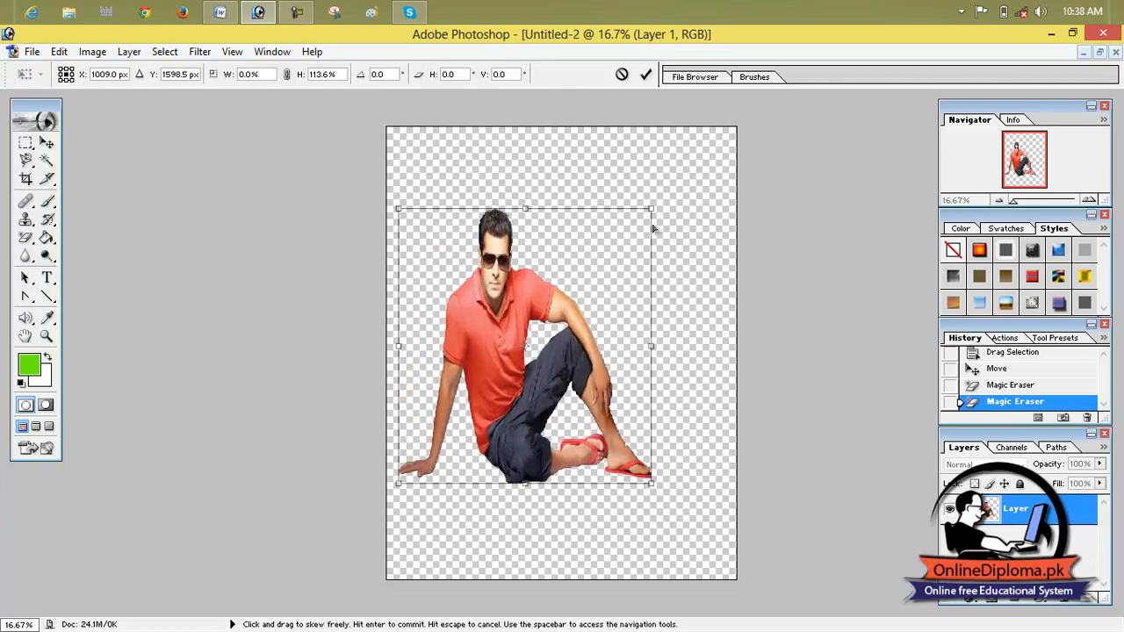
Try distorting the mirrored man by his corners, apply the transform, and revert to the last Magic Eraser history state
{"action": "mouse_move", "coordinate": [662, 211]}
{"action": "left_mouse_down"}
{"action": "mouse_move", "coordinate": [685, 198]}
{"action": "mouse_move", "coordinate": [757, 224]}
{"action": "mouse_move", "coordinate": [685, 221]}
{"action": "mouse_move", "coordinate": [654, 271]}
{"action": "mouse_move", "coordinate": [669, 416]}
{"action": "mouse_move", "coordinate": [686, 409]}
{"action": "mouse_move", "coordinate": [647, 234]}
{"action": "mouse_move", "coordinate": [615, 211]}
{"action": "mouse_move", "coordinate": [520, 202]}
{"action": "mouse_move", "coordinate": [470, 213]}
{"action": "mouse_move", "coordinate": [564, 180]}
{"action": "mouse_move", "coordinate": [713, 349]}
{"action": "mouse_move", "coordinate": [694, 470]}
{"action": "mouse_move", "coordinate": [663, 496]}
{"action": "mouse_move", "coordinate": [644, 214]}
{"action": "mouse_move", "coordinate": [659, 201]}
{"action": "left_mouse_up"}
{"action": "left_click_drag", "start_coordinate": [399, 211], "coordinate": [520, 254]}
{"action": "left_click_drag", "start_coordinate": [657, 347], "coordinate": [713, 404]}
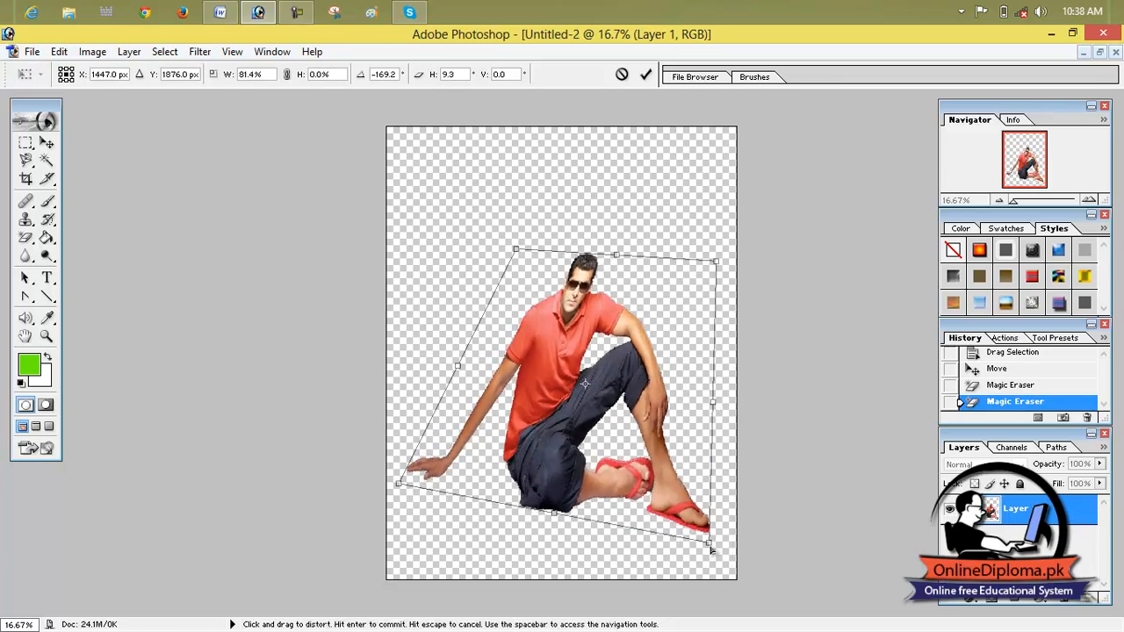
{"action": "left_click_drag", "start_coordinate": [709, 547], "coordinate": [663, 559]}
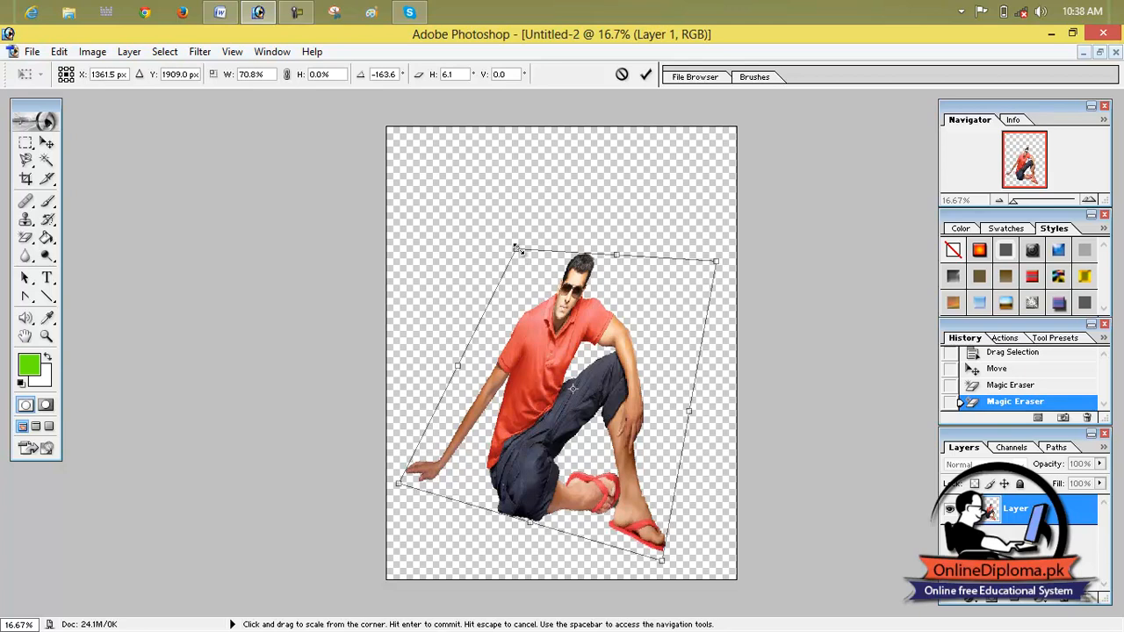
{"action": "left_click_drag", "start_coordinate": [517, 252], "coordinate": [438, 362]}
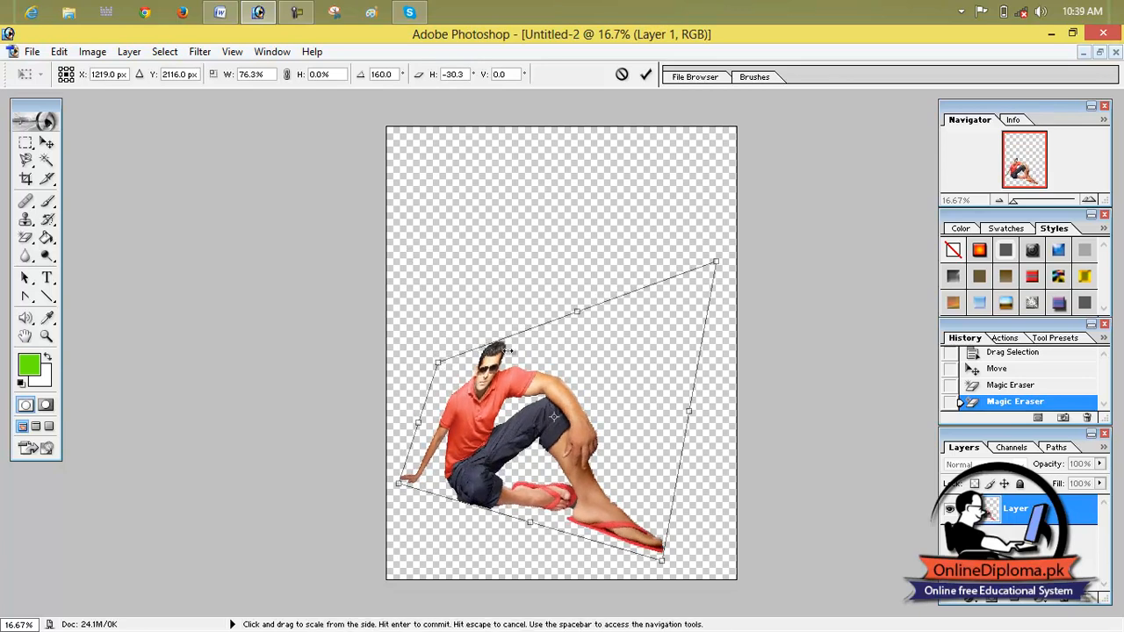
{"action": "left_click", "coordinate": [645, 74]}
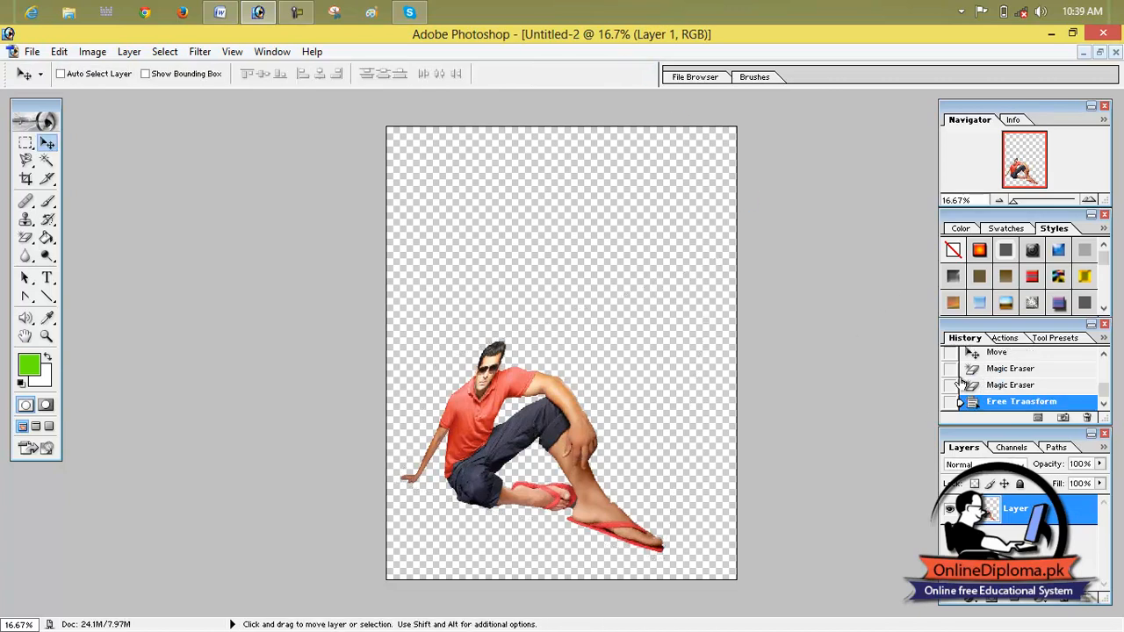
{"action": "left_click", "coordinate": [1010, 386]}
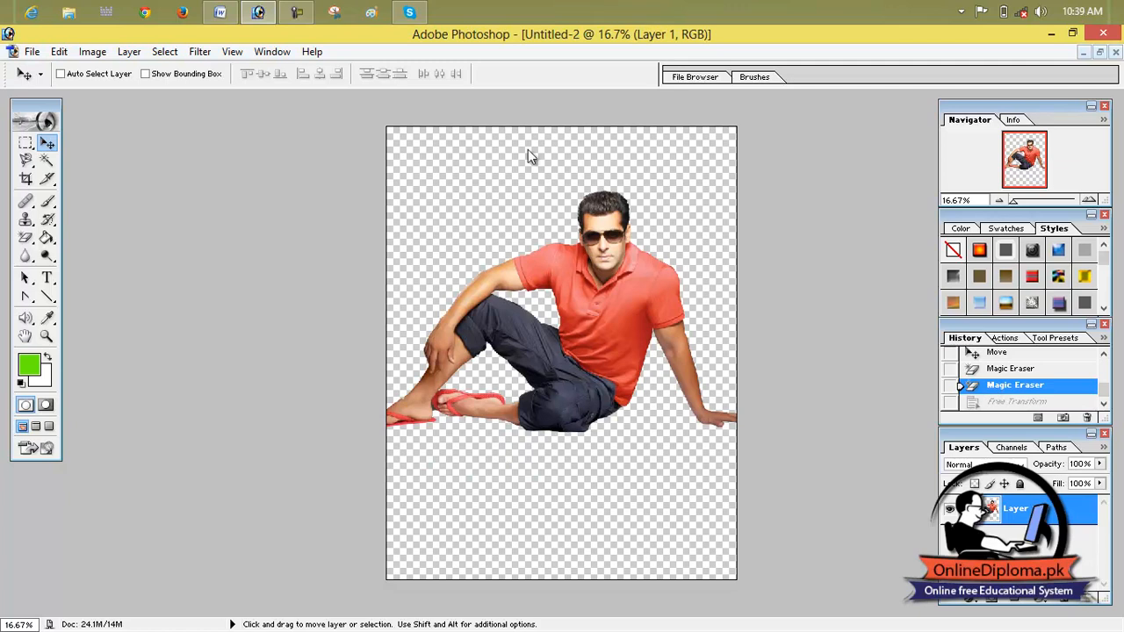
Free Transform the man's layer to about 62% width and 89% height, with a slight horizontal skew of -1.8°
{"action": "left_click", "coordinate": [59, 51]}
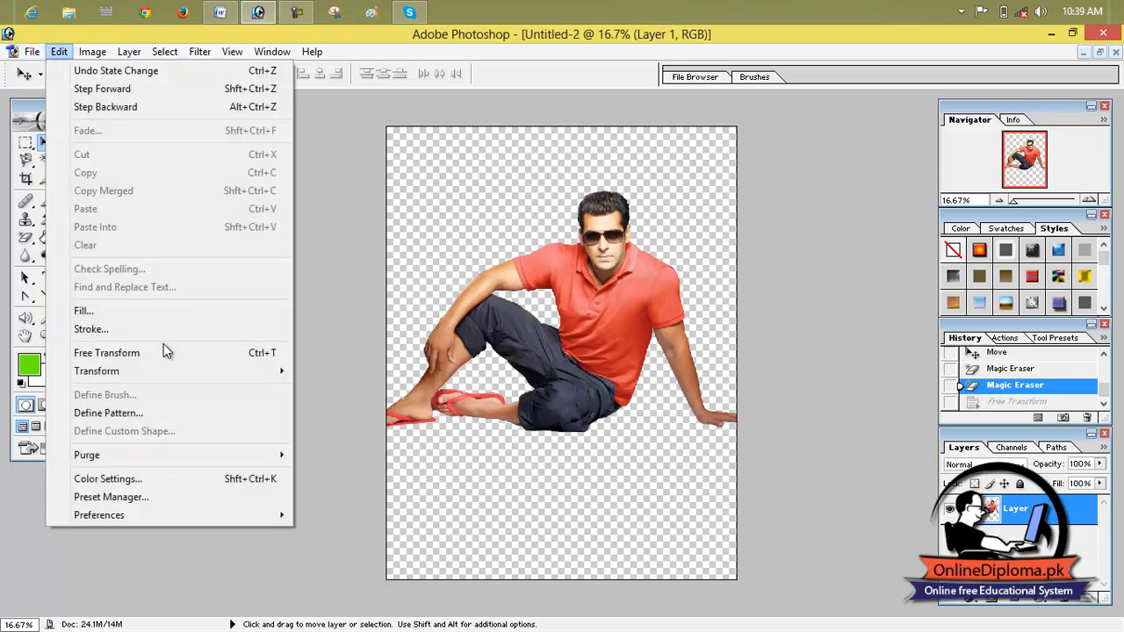
{"action": "left_click", "coordinate": [168, 352]}
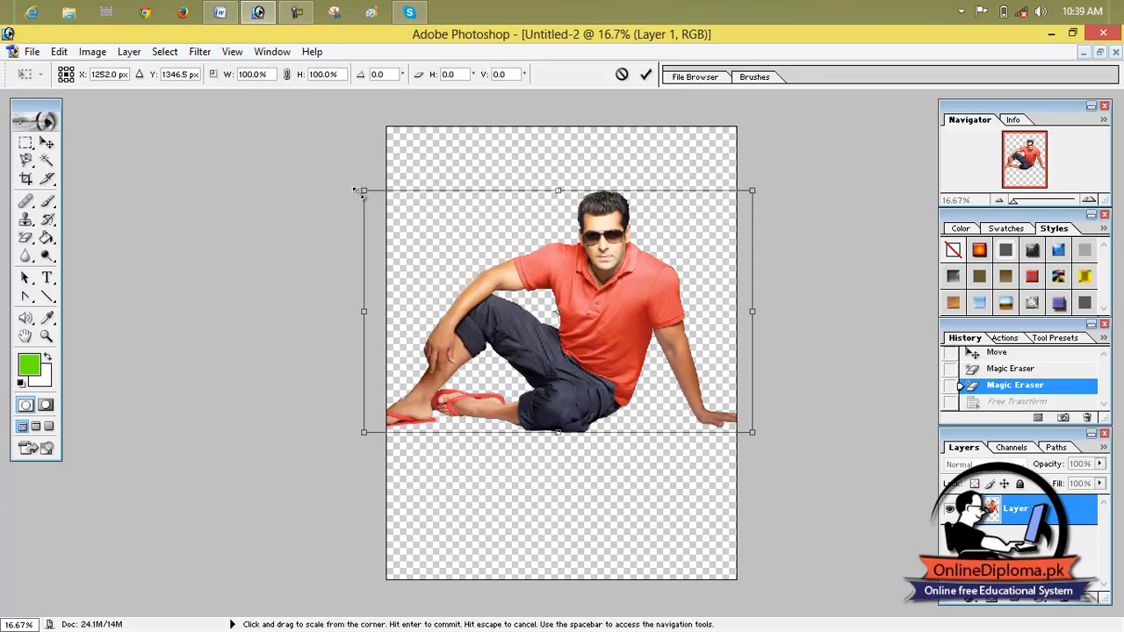
{"action": "left_click_drag", "start_coordinate": [367, 190], "coordinate": [331, 190]}
{"action": "left_click_drag", "start_coordinate": [583, 327], "coordinate": [572, 470]}
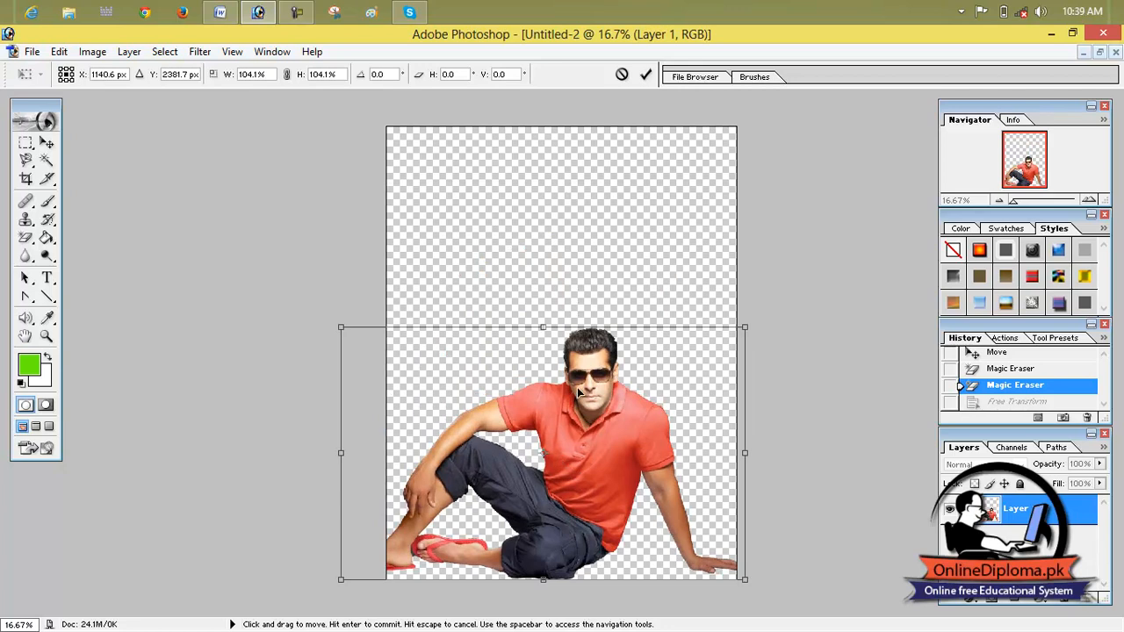
{"action": "left_click_drag", "start_coordinate": [340, 328], "coordinate": [428, 441]}
{"action": "left_click_drag", "start_coordinate": [434, 385], "coordinate": [417, 345]}
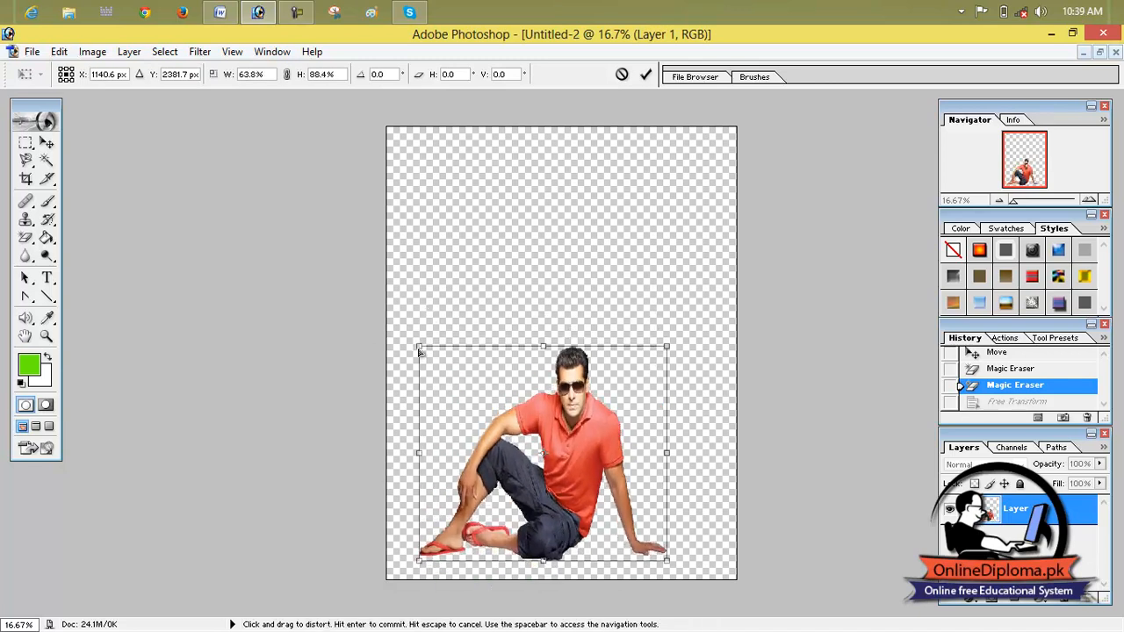
{"action": "mouse_move", "coordinate": [419, 349]}
{"action": "left_mouse_down"}
{"action": "mouse_move", "coordinate": [417, 326]}
{"action": "mouse_move", "coordinate": [424, 344]}
{"action": "left_mouse_up"}
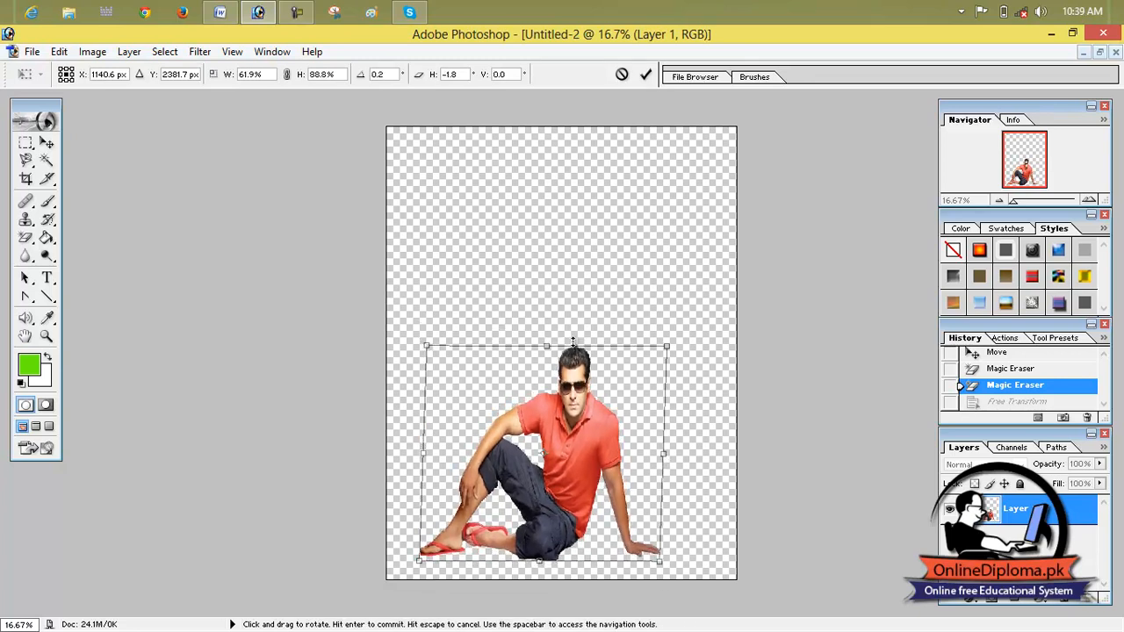
Move the reduced man up the page, apply the transform, and reposition him slightly above the page centre
{"action": "left_click_drag", "start_coordinate": [608, 384], "coordinate": [680, 330]}
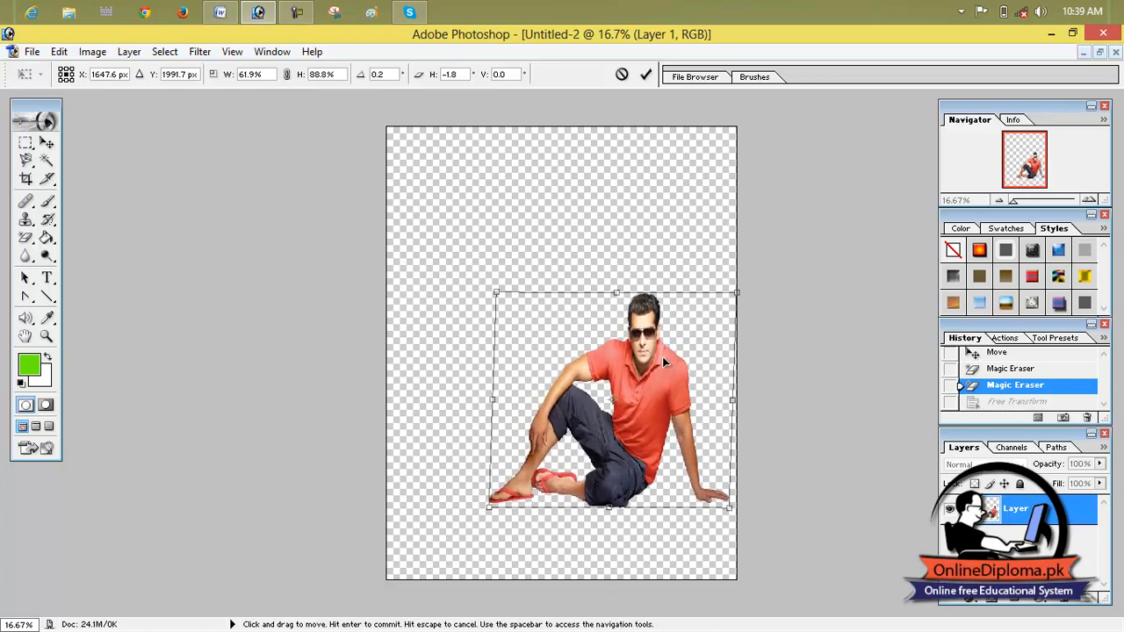
{"action": "left_click_drag", "start_coordinate": [657, 360], "coordinate": [641, 310]}
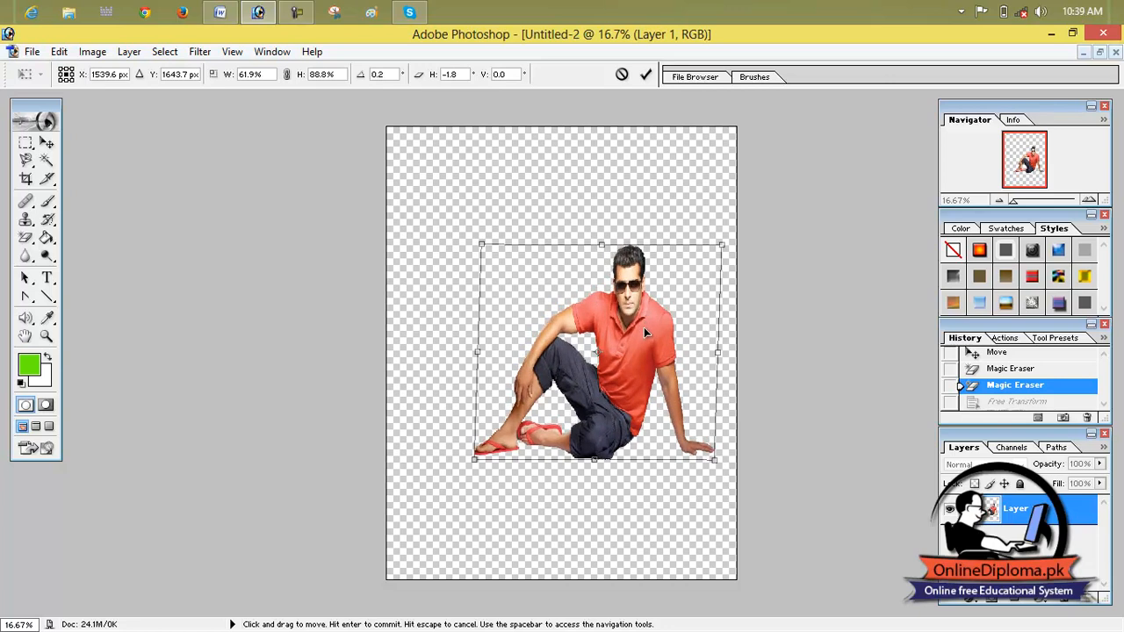
{"action": "left_click", "coordinate": [645, 74]}
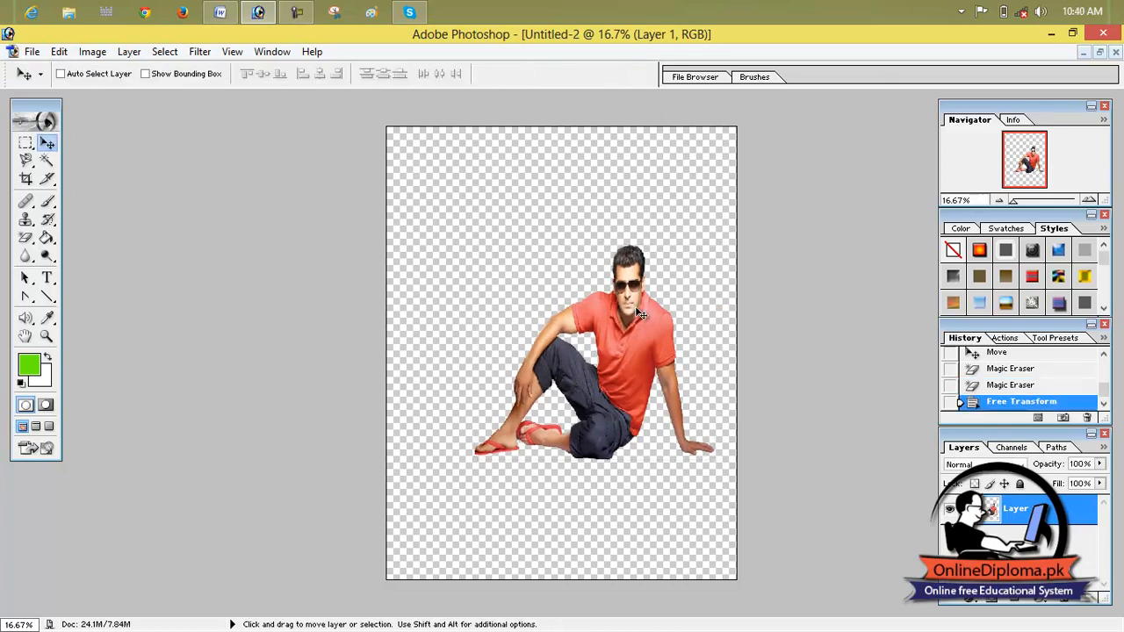
{"action": "left_click_drag", "start_coordinate": [641, 314], "coordinate": [586, 280]}
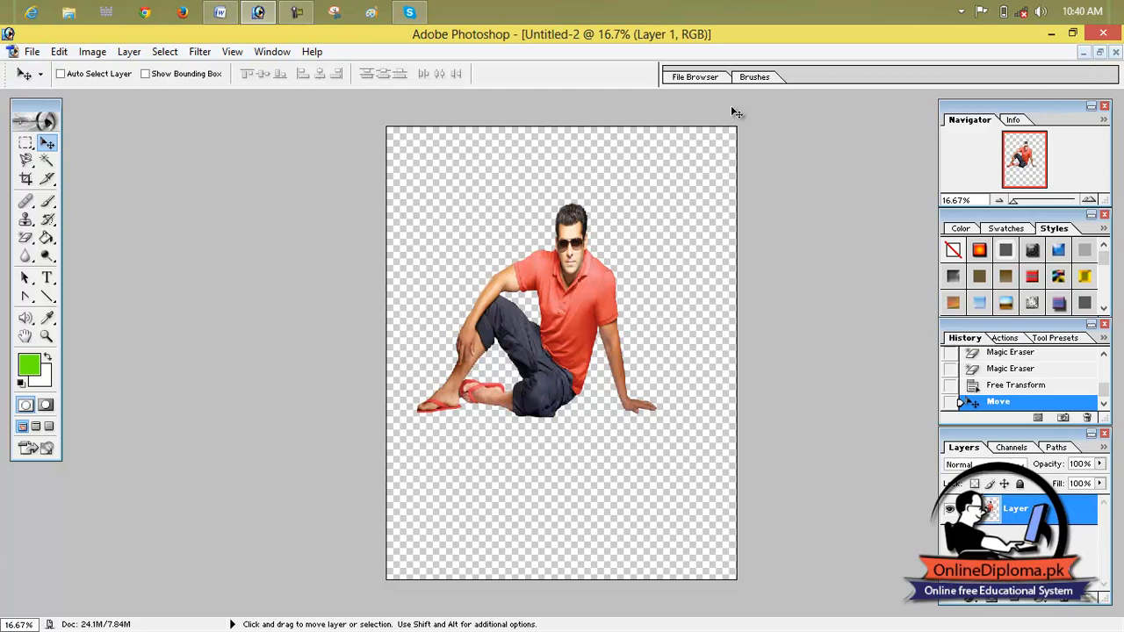
Select the transparent background with the Magic Wand at tolerance 32 and invert the selection to the man
{"action": "left_click", "coordinate": [46, 159]}
{"action": "left_click", "coordinate": [569, 283]}
{"action": "left_click", "coordinate": [612, 252]}
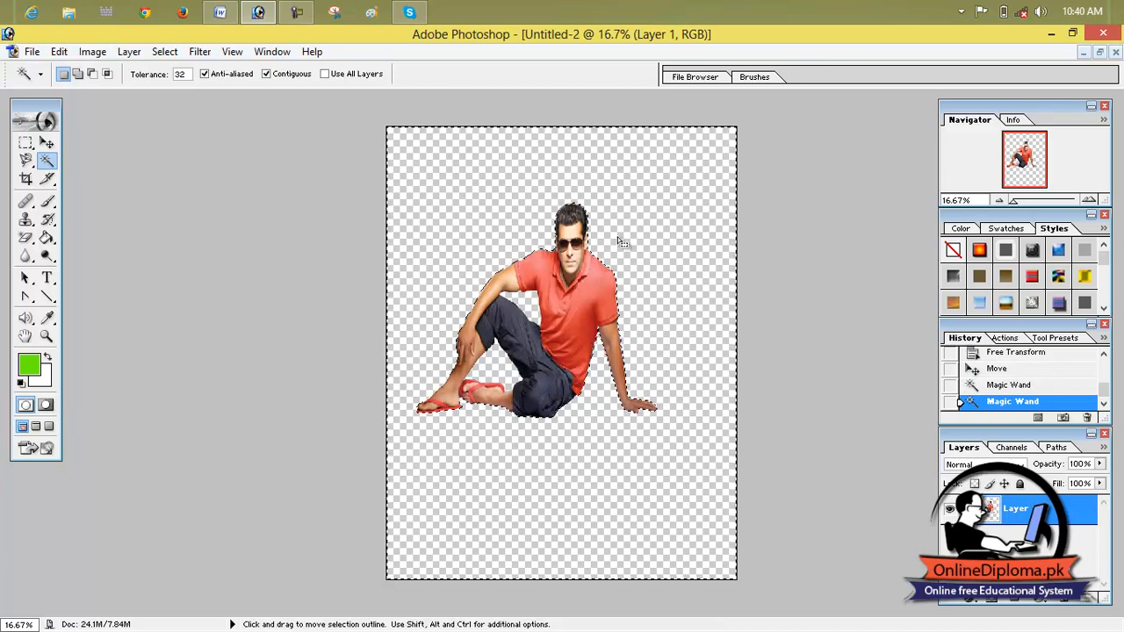
{"action": "left_click", "coordinate": [92, 52]}
{"action": "mouse_move", "coordinate": [158, 54]}
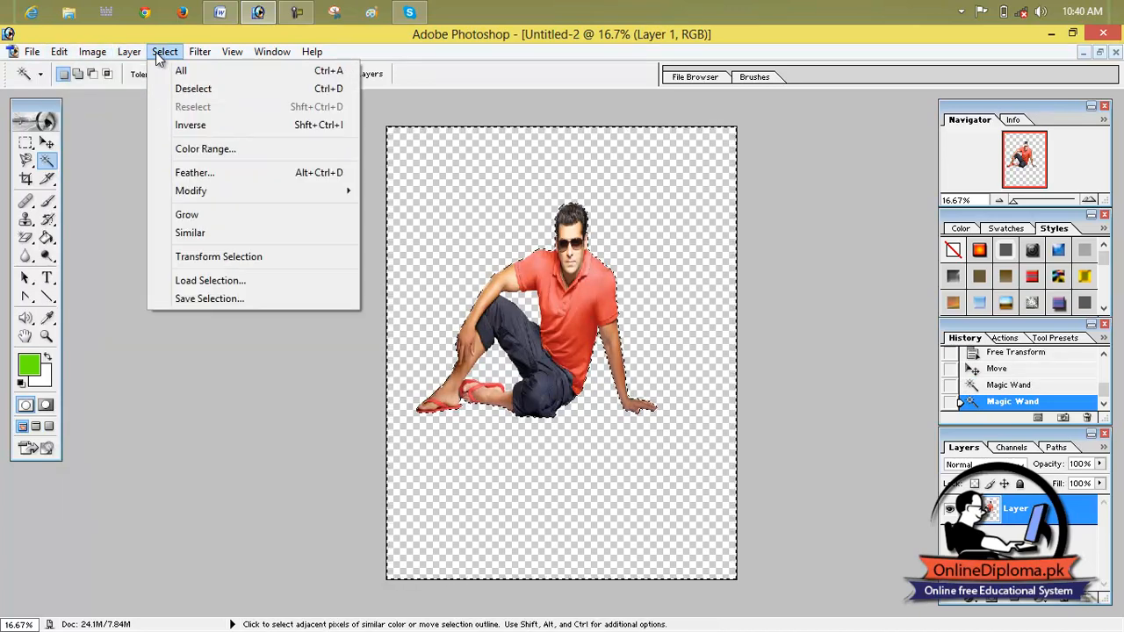
{"action": "left_click", "coordinate": [226, 125]}
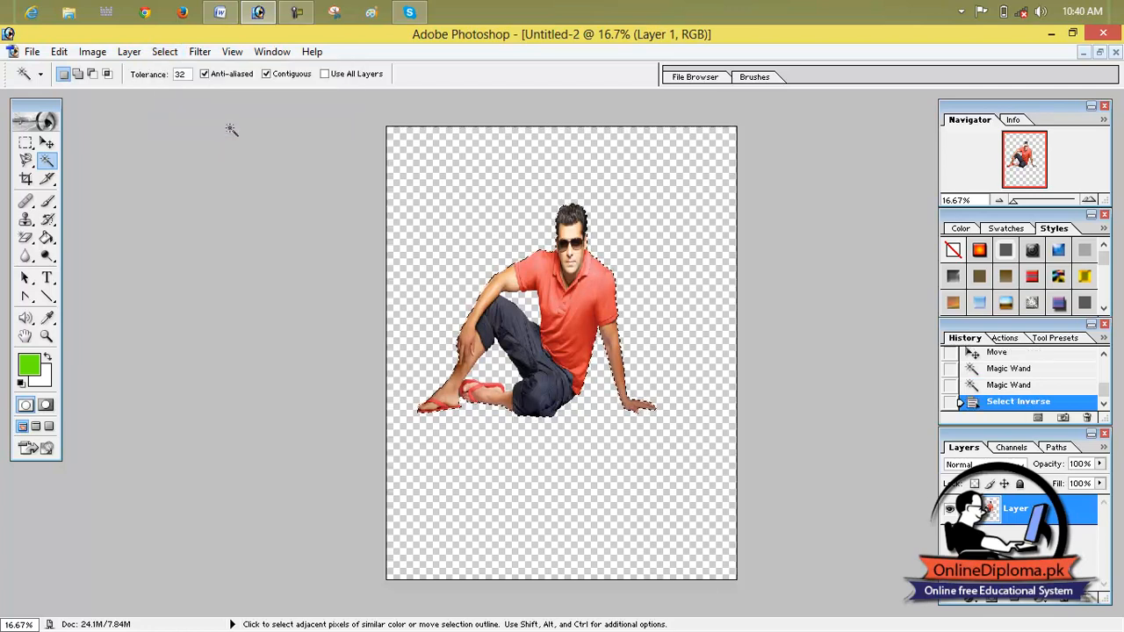
{"action": "left_click", "coordinate": [588, 314], "text": "alt"}
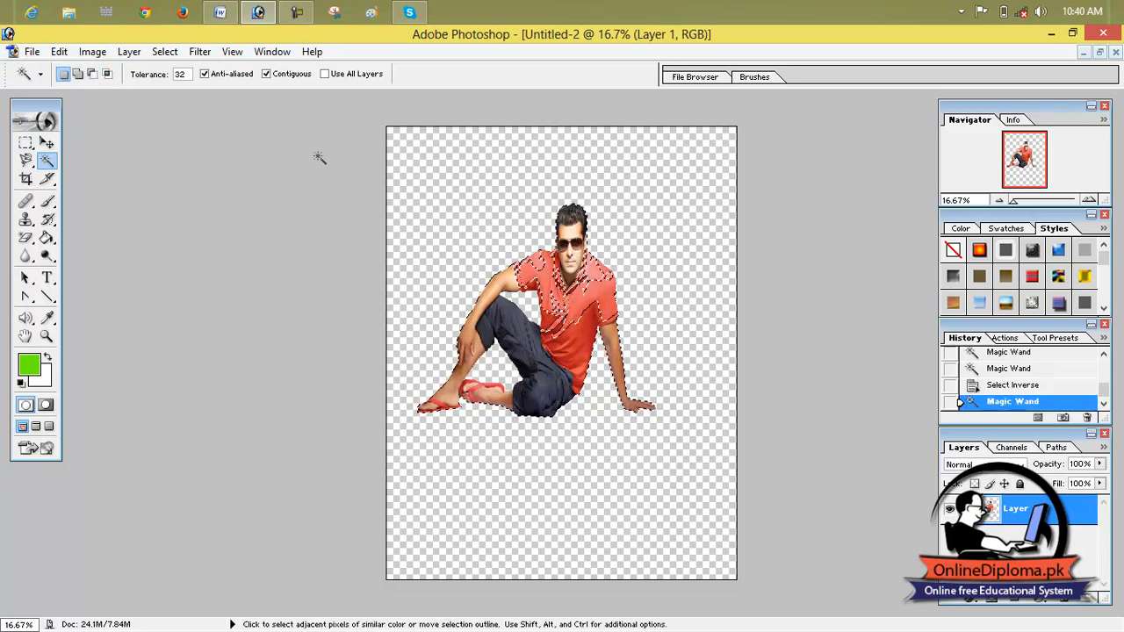
{"action": "key", "text": "ctrl"}
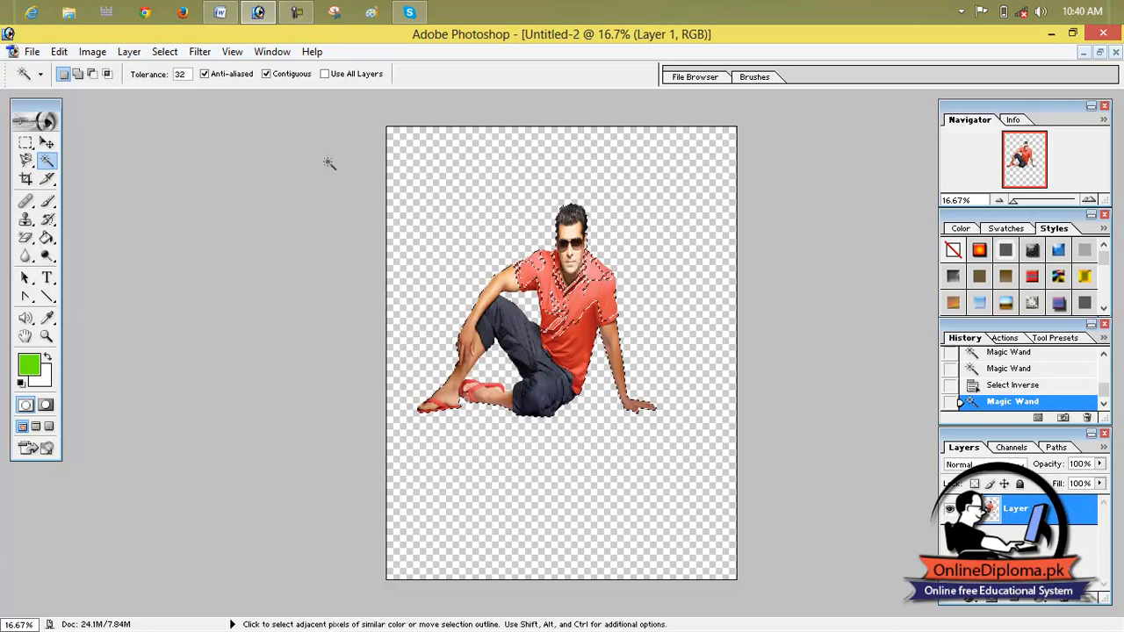
{"action": "key", "text": "ctrl+z"}
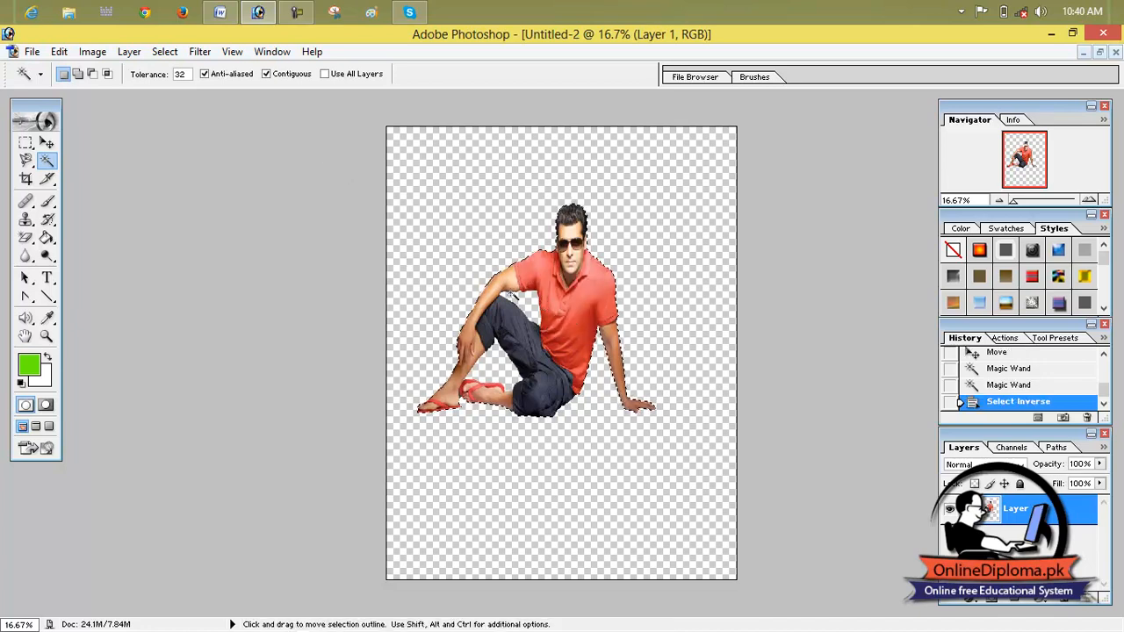
Duplicate the selected man on the same layer, and Free Transform the copy to mirror it horizontally in the page's upper-left corner
{"action": "left_click", "coordinate": [49, 144]}
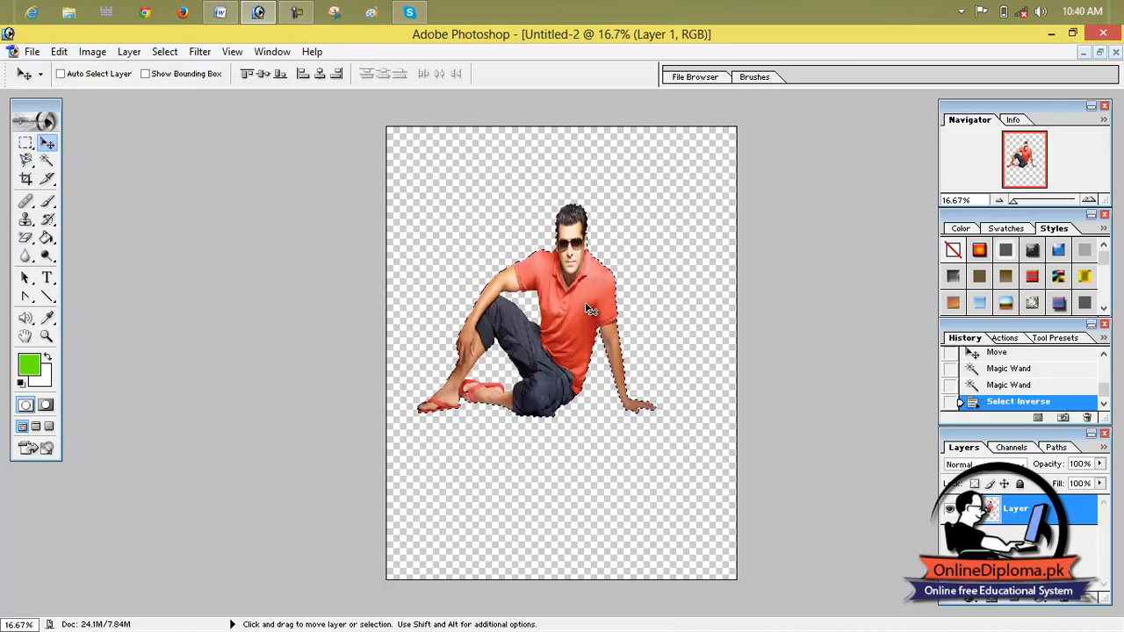
{"action": "left_click_drag", "start_coordinate": [586, 307], "coordinate": [689, 282]}
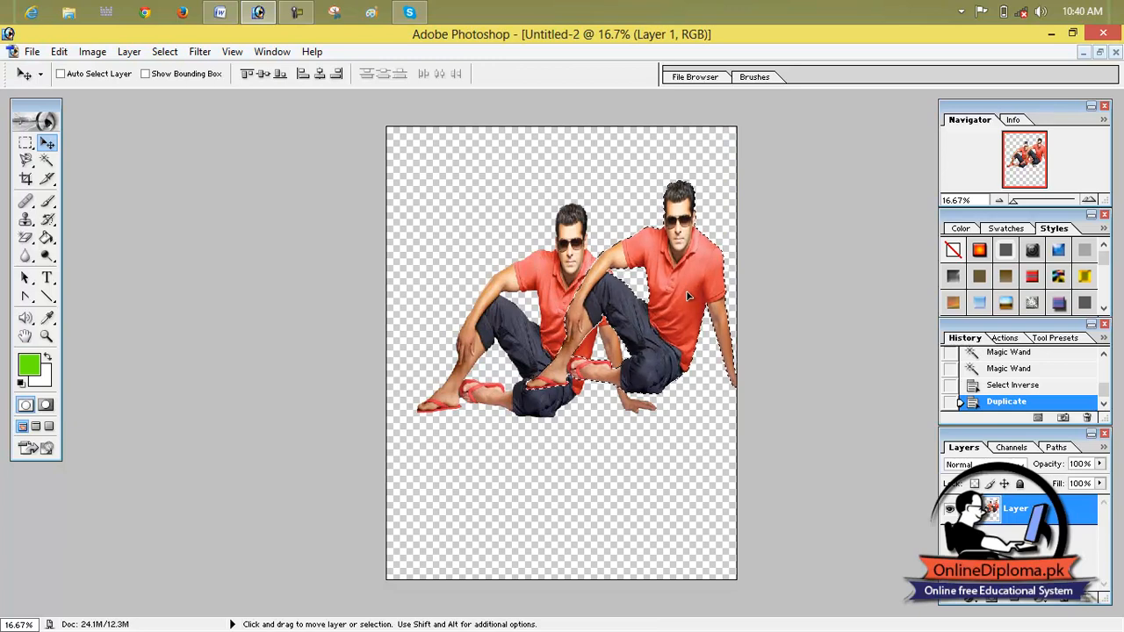
{"action": "key", "text": "ctrl+t"}
{"action": "left_click_drag", "start_coordinate": [763, 289], "coordinate": [272, 288]}
{"action": "left_click_drag", "start_coordinate": [429, 294], "coordinate": [460, 299]}
{"action": "left_click_drag", "start_coordinate": [502, 230], "coordinate": [483, 224]}
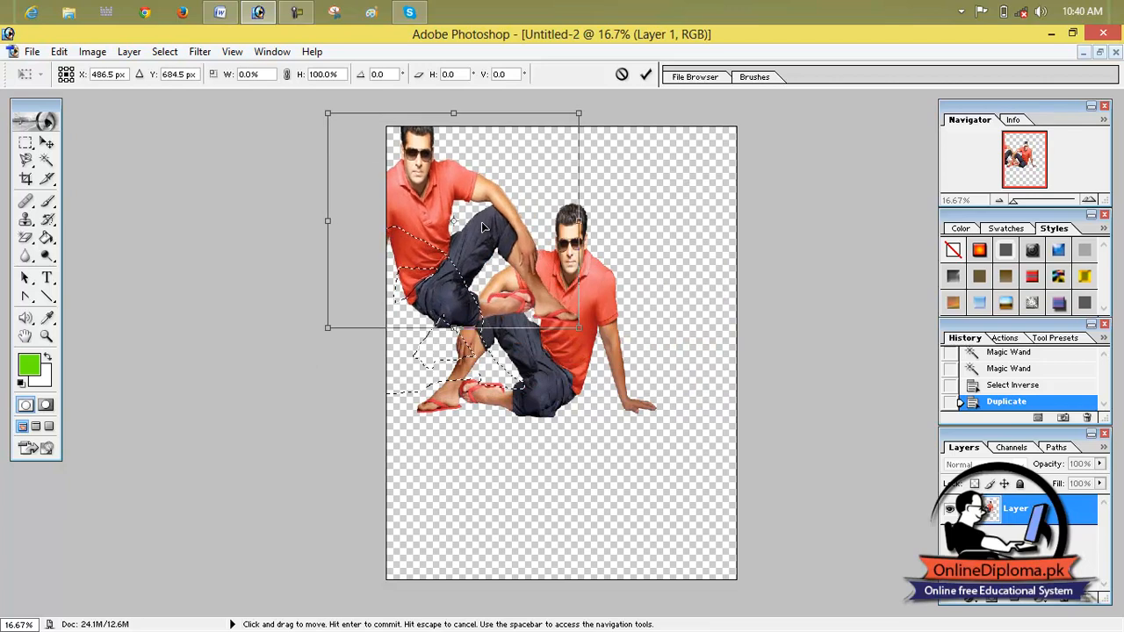
Enlarge the mirrored copy to about 187% height, move it down in front of the original, apply the transform, and nudge it right
{"action": "left_click_drag", "start_coordinate": [578, 328], "coordinate": [662, 516]}
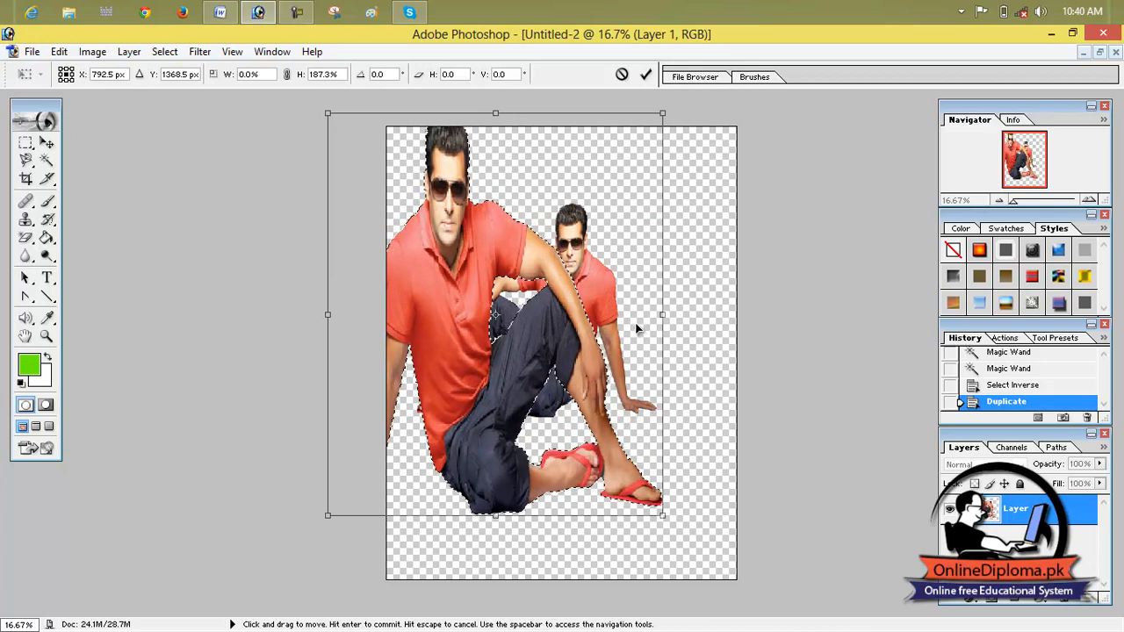
{"action": "left_click_drag", "start_coordinate": [594, 298], "coordinate": [590, 385]}
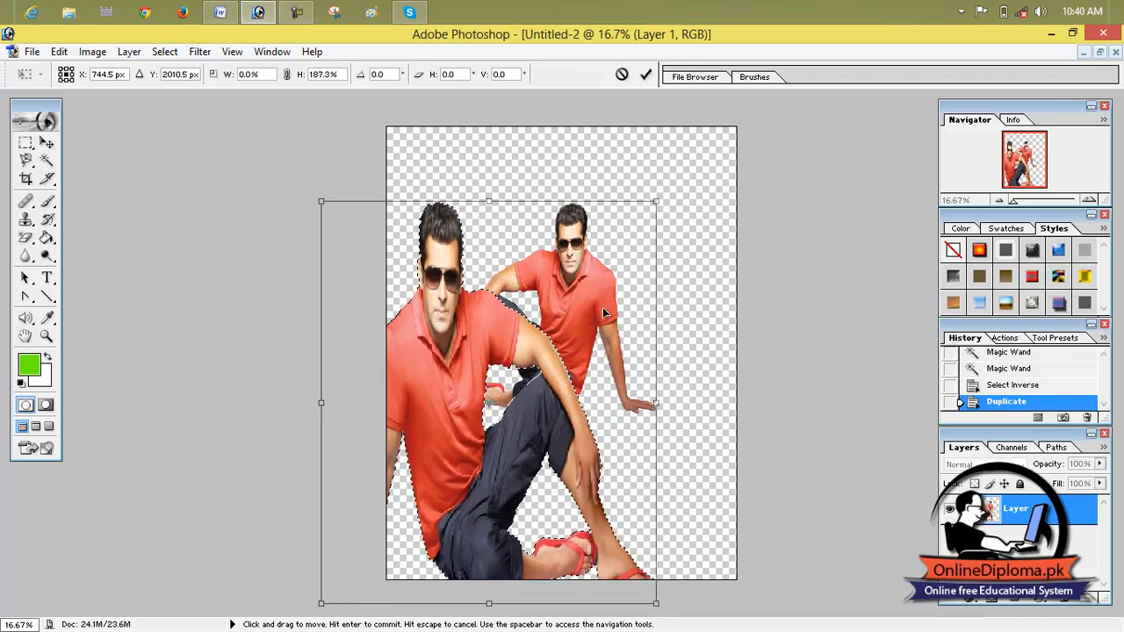
{"action": "left_click", "coordinate": [59, 53]}
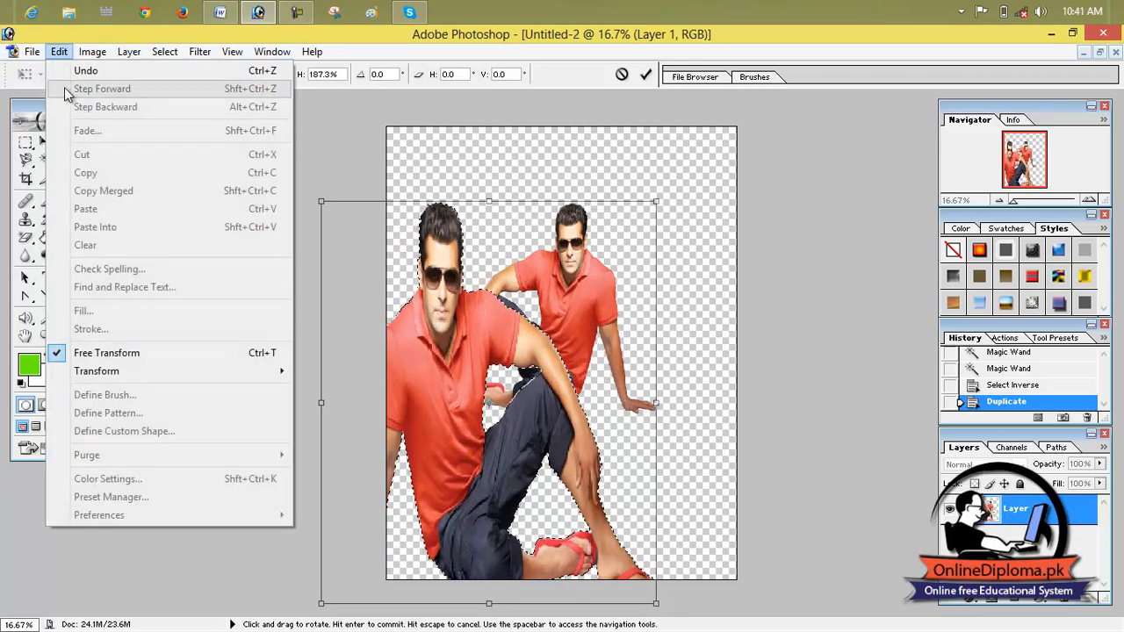
{"action": "left_click", "coordinate": [144, 356]}
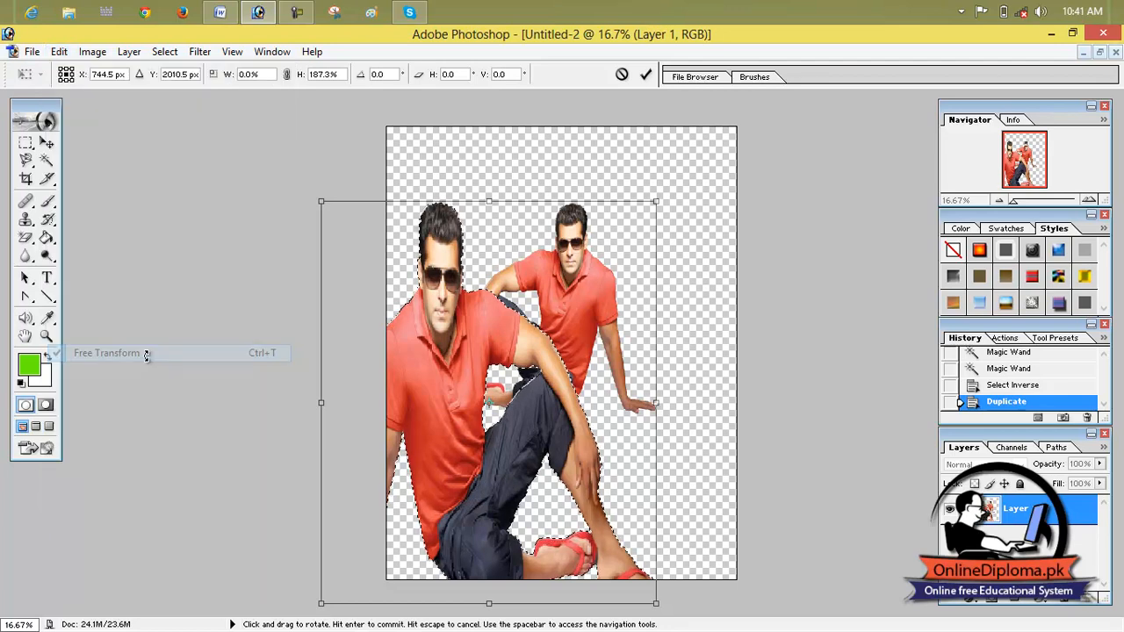
{"action": "left_click", "coordinate": [645, 75]}
{"action": "mouse_move", "coordinate": [518, 350]}
{"action": "left_mouse_down"}
{"action": "mouse_move", "coordinate": [544, 344]}
{"action": "mouse_move", "coordinate": [523, 348]}
{"action": "left_mouse_up"}
{"action": "mouse_move", "coordinate": [604, 311]}
{"action": "left_mouse_down"}
{"action": "mouse_move", "coordinate": [647, 272]}
{"action": "mouse_move", "coordinate": [604, 320]}
{"action": "mouse_move", "coordinate": [613, 308]}
{"action": "left_mouse_up"}
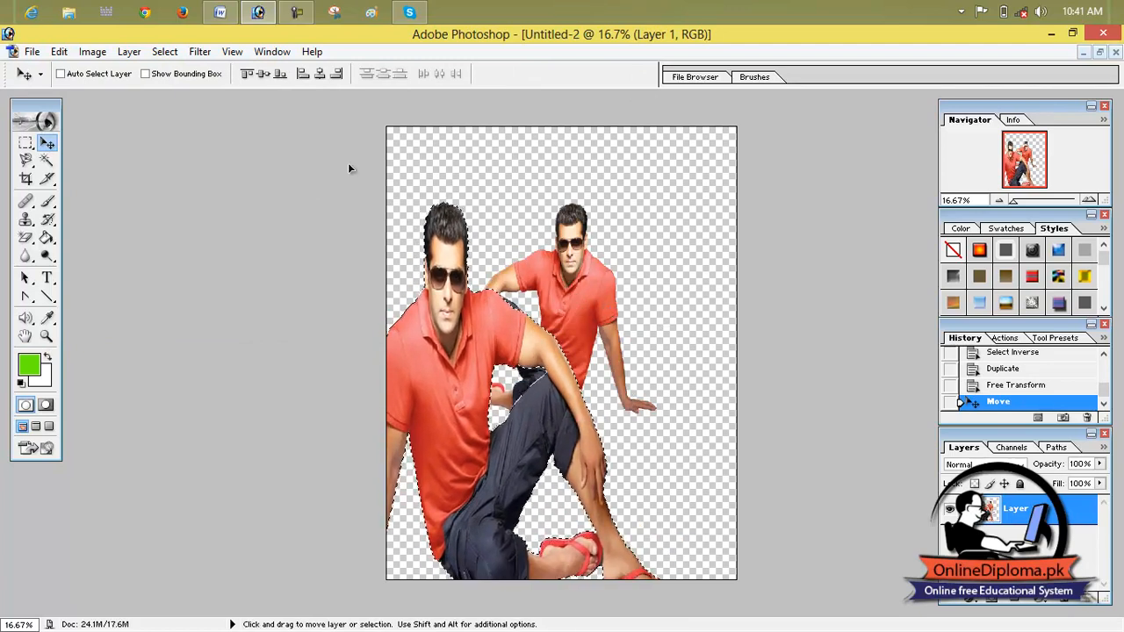
{"action": "left_click", "coordinate": [59, 52]}
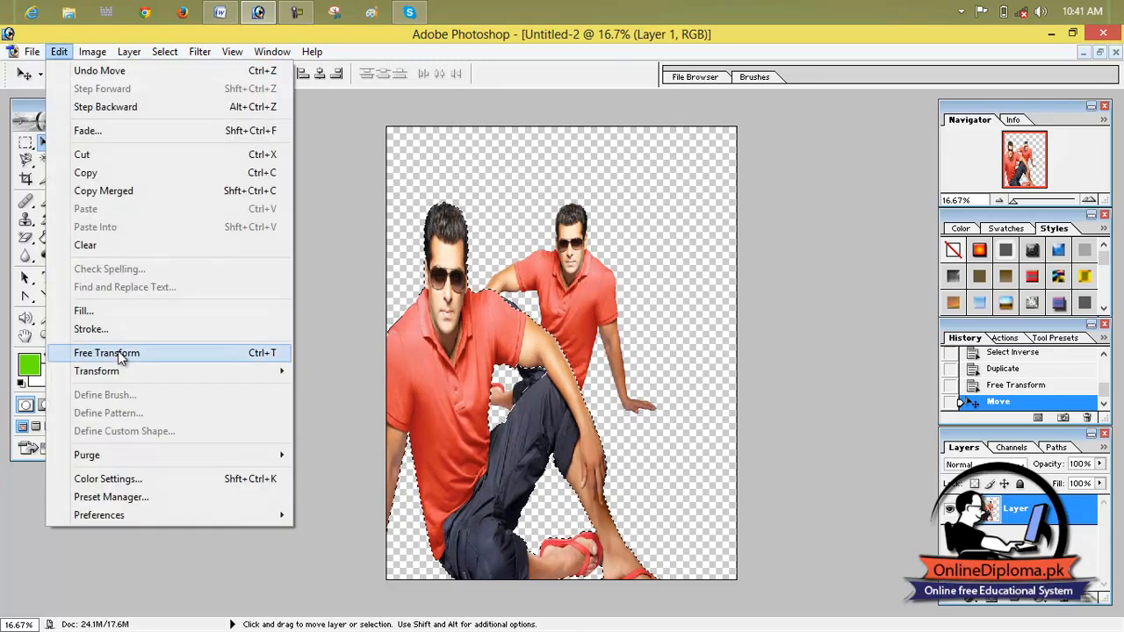
{"action": "mouse_move", "coordinate": [142, 370]}
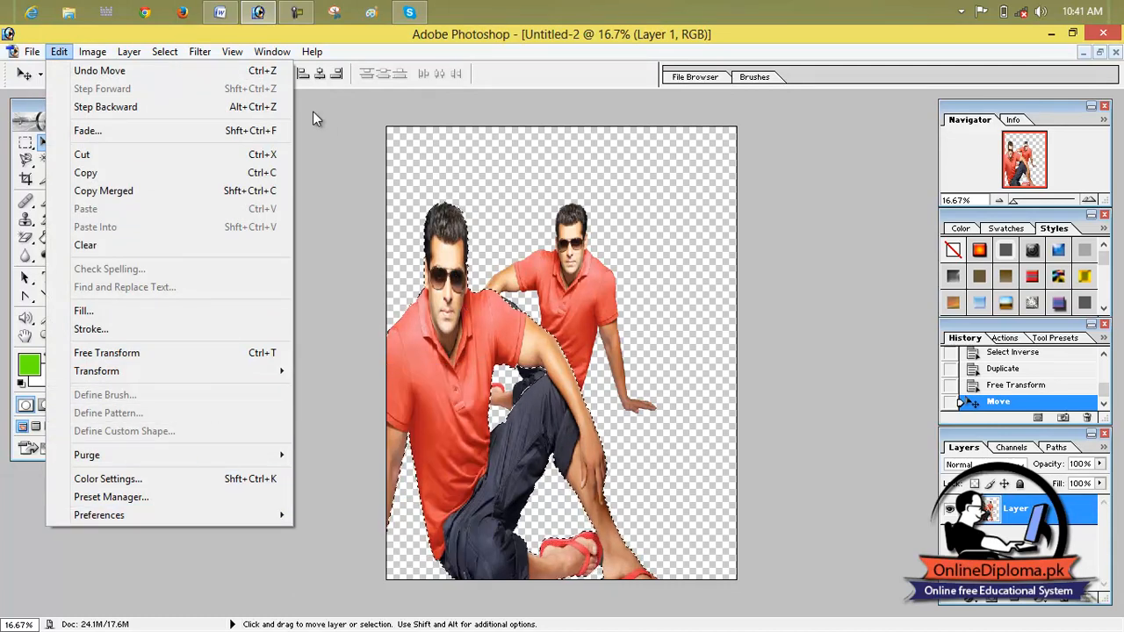
{"action": "left_click", "coordinate": [312, 51]}
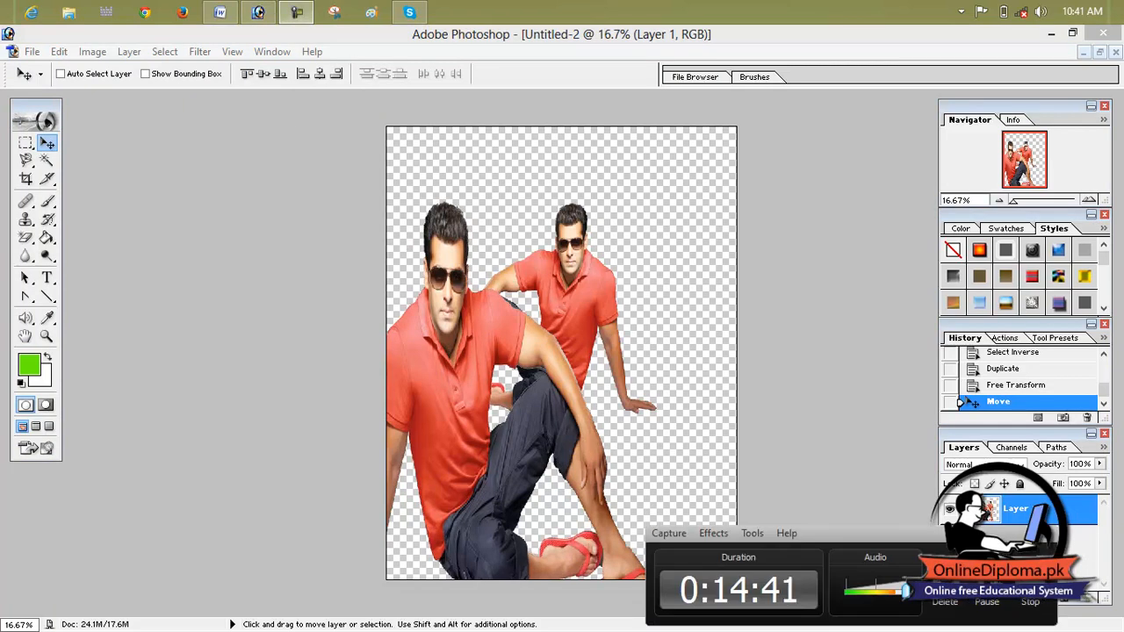